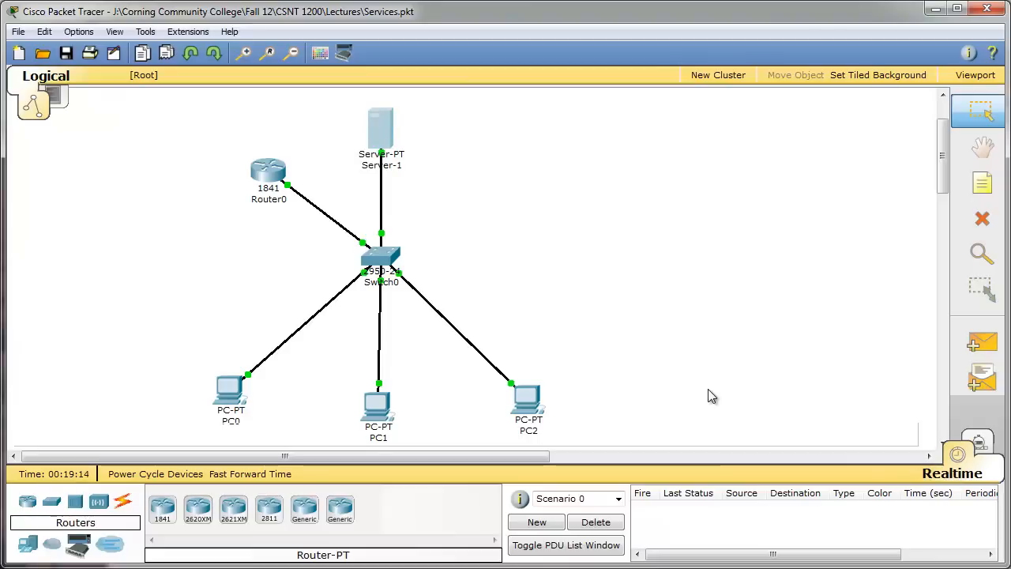
Step: Change the display name of Server-1 to DHCP-Server
click(383, 141)
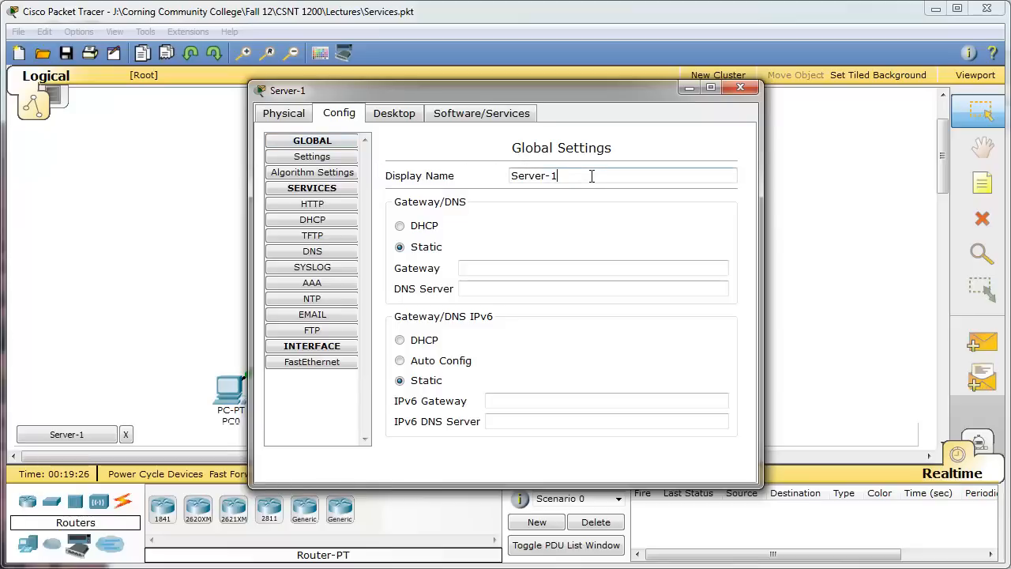
key(BackSpace)
key(BackSpace)
key(BackSpace)
key(BackSpace)
key(BackSpace)
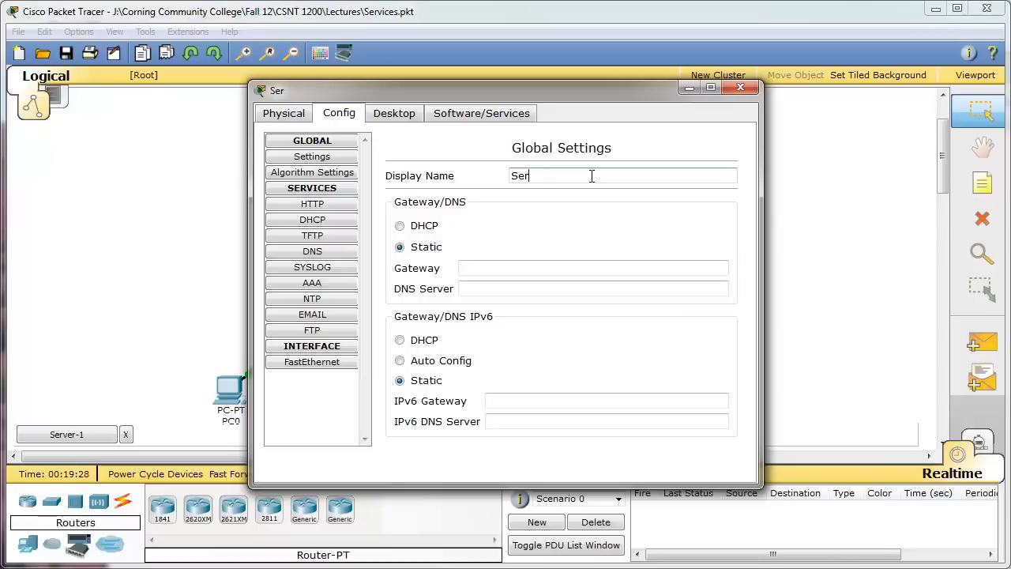
key(BackSpace)
key(BackSpace)
key(BackSpace)
text(DHCP)
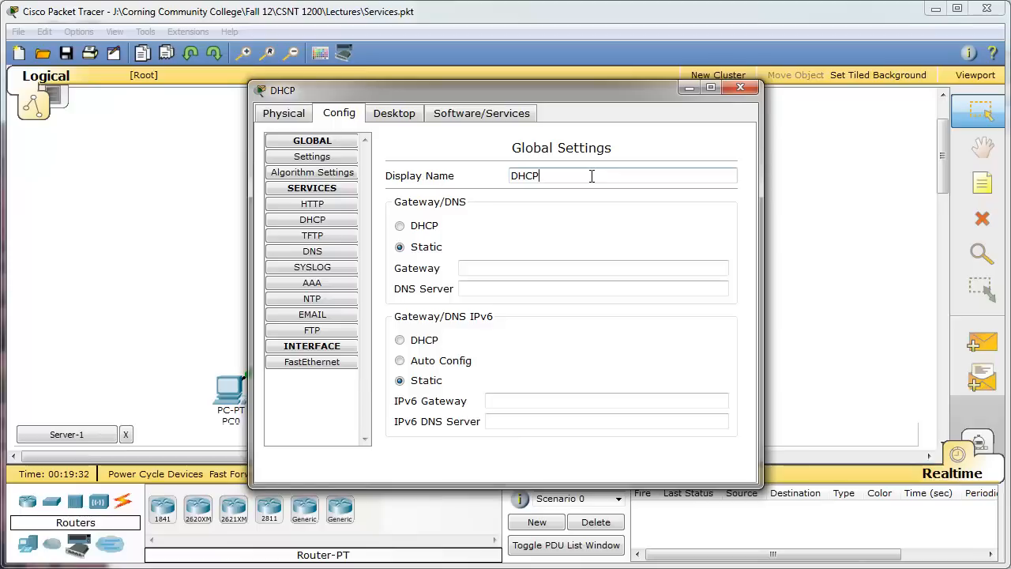
text(-Server)
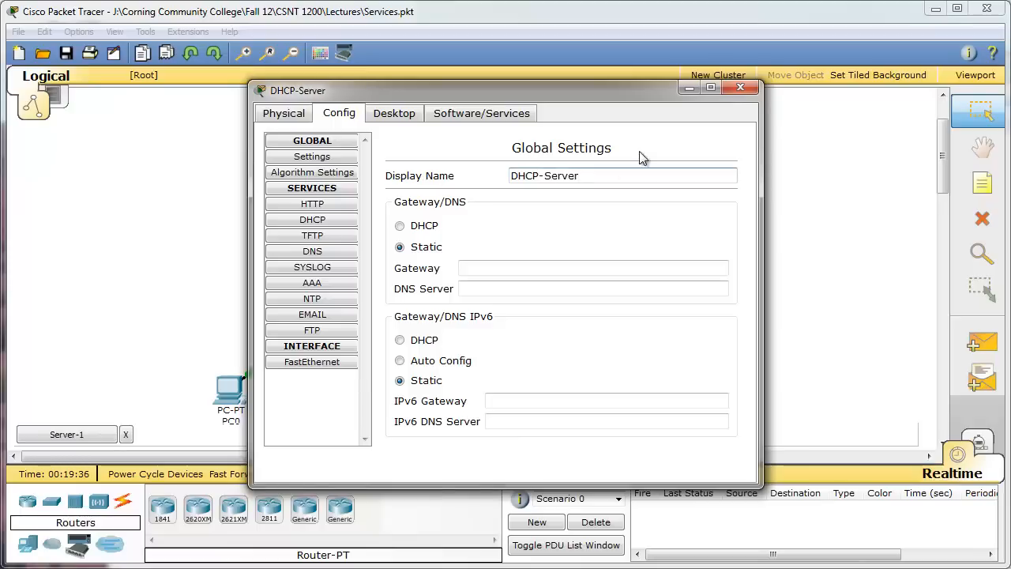
click(751, 86)
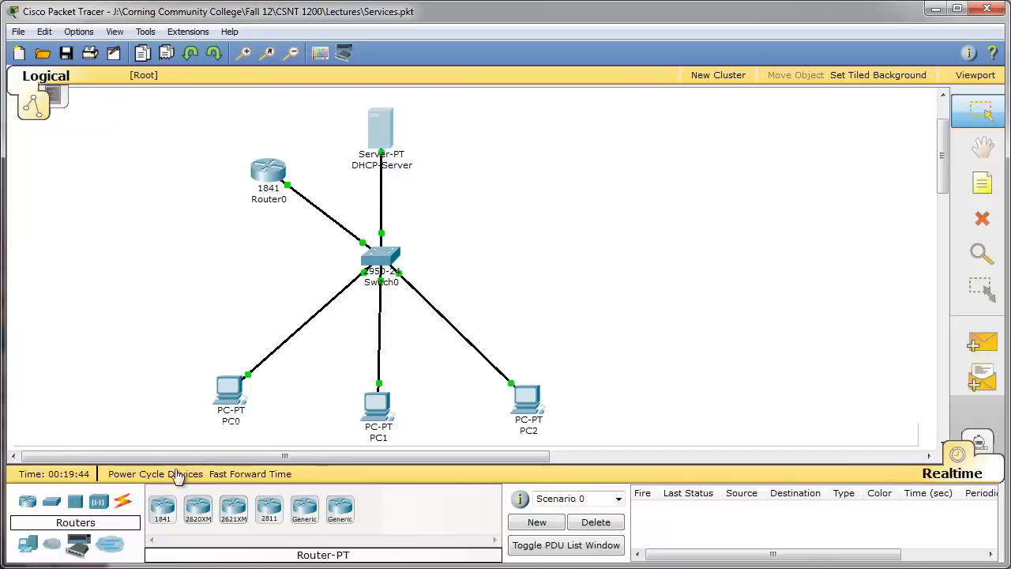
Step: Add a generic Server-PT end device to the workspace, between Switch0 and the empty area east of it
click(27, 551)
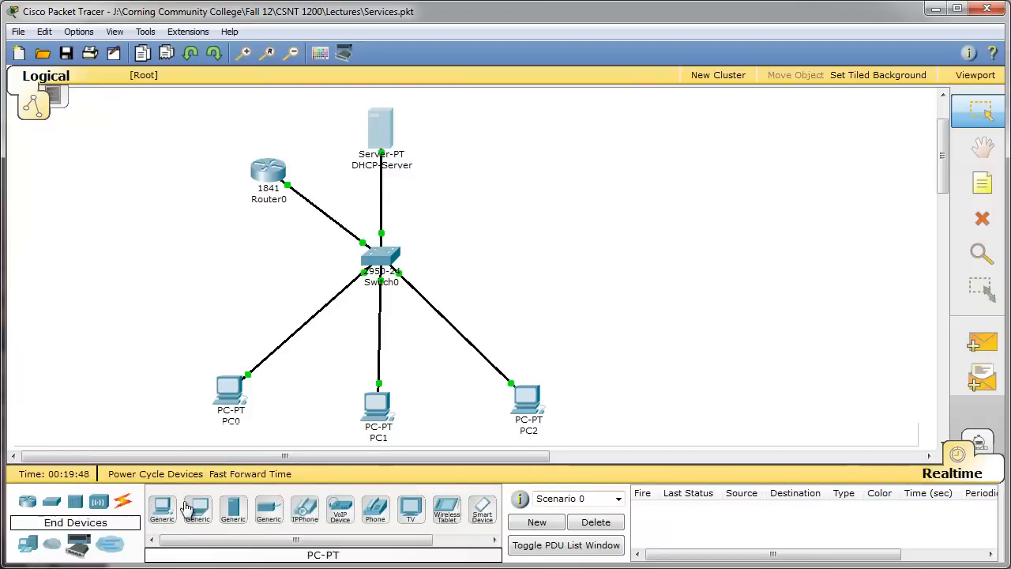
click(234, 512)
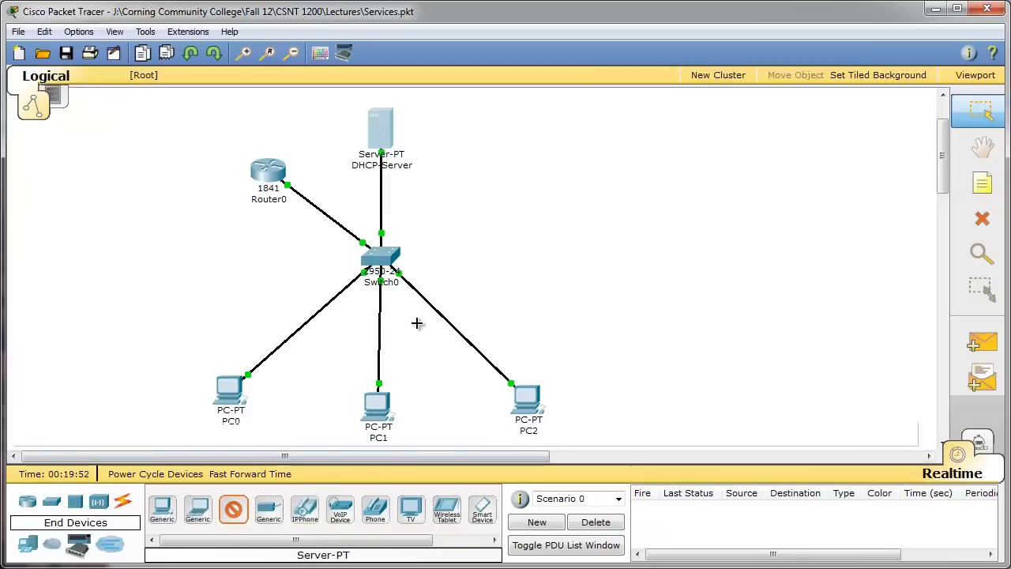
click(488, 229)
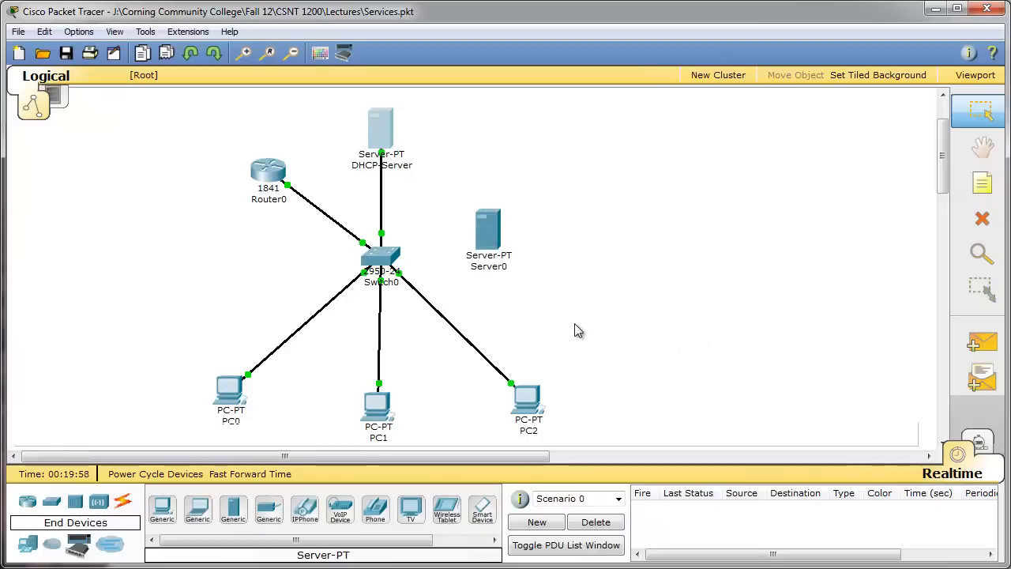
Step: Set the new server's display name to Web-Server
click(490, 251)
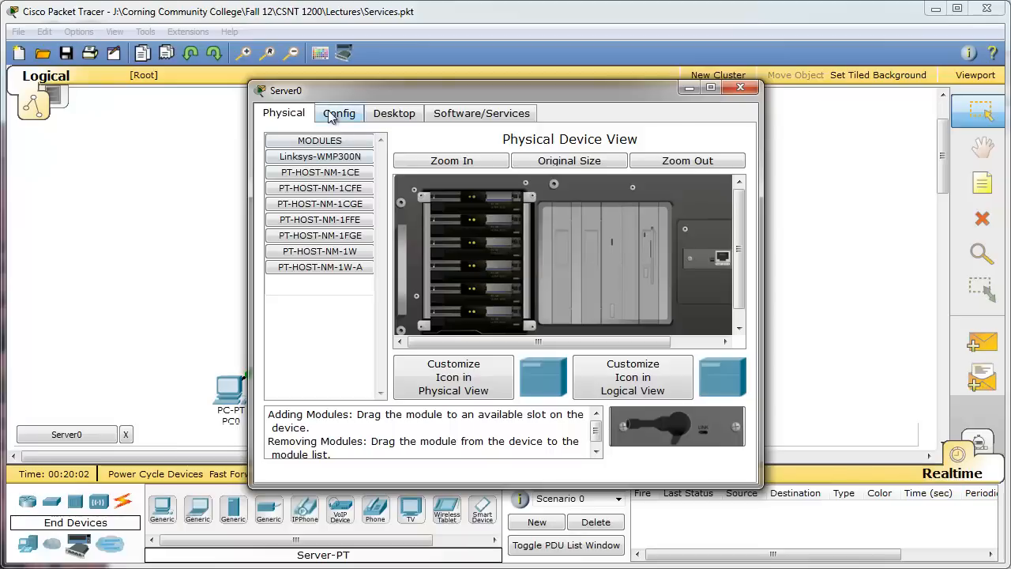
click(339, 115)
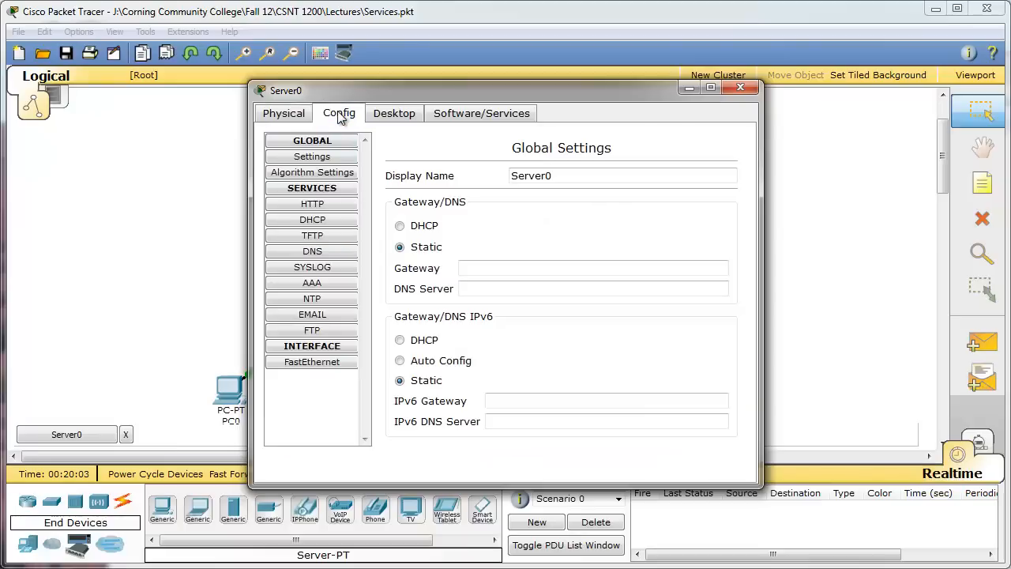
click(618, 175)
drag(618, 175, 467, 185)
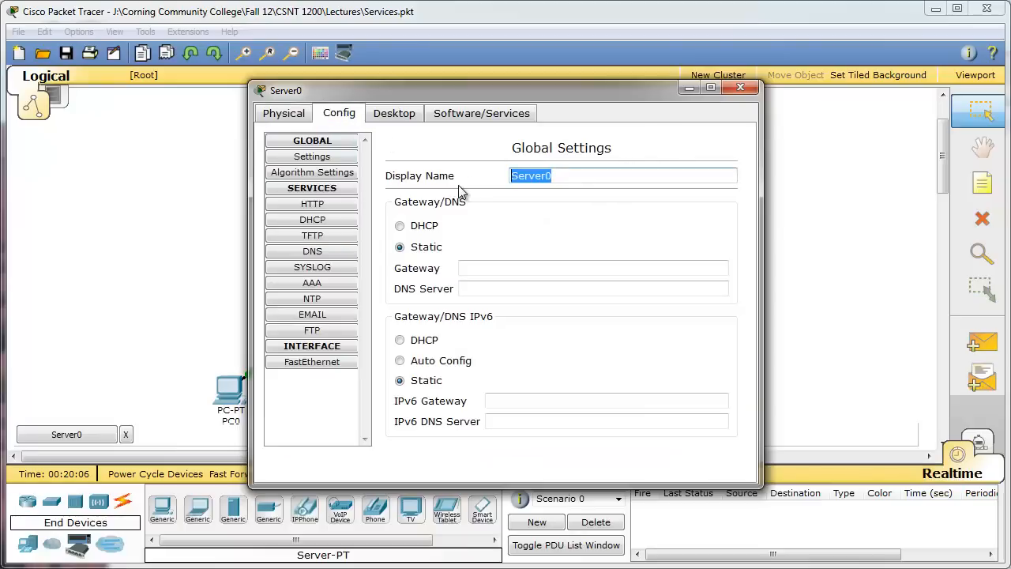
text(We)
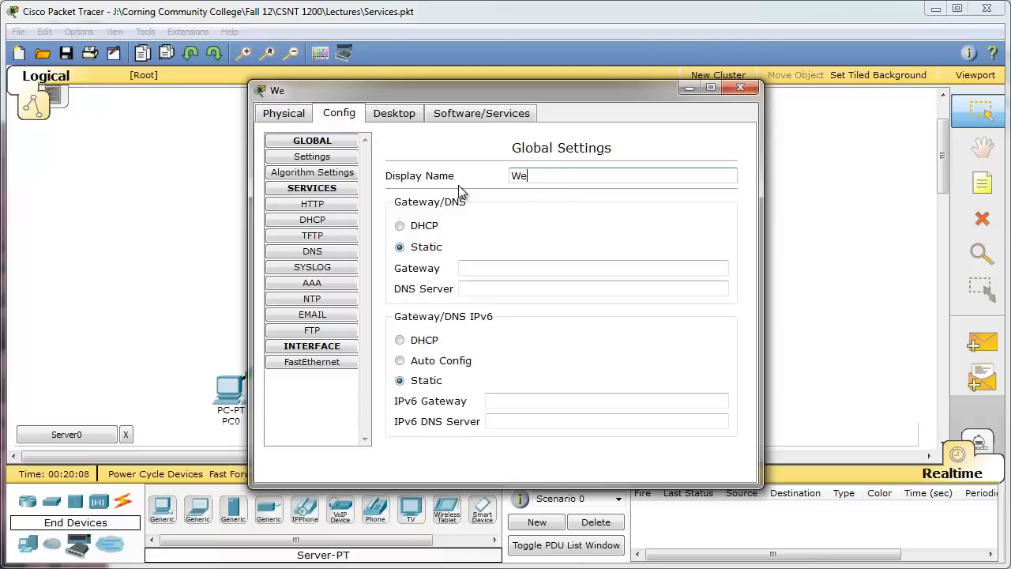
text(b-Server)
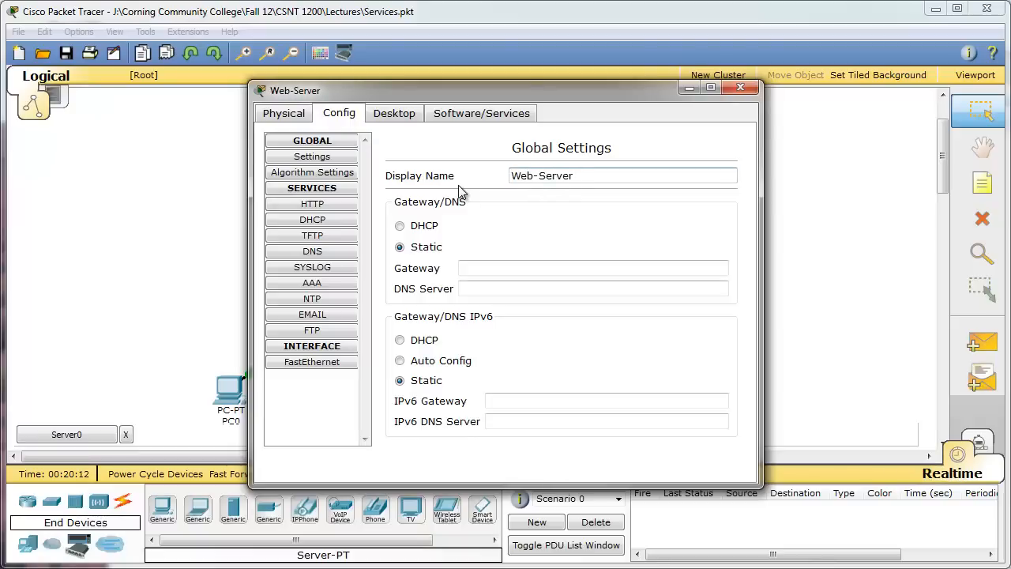
click(740, 87)
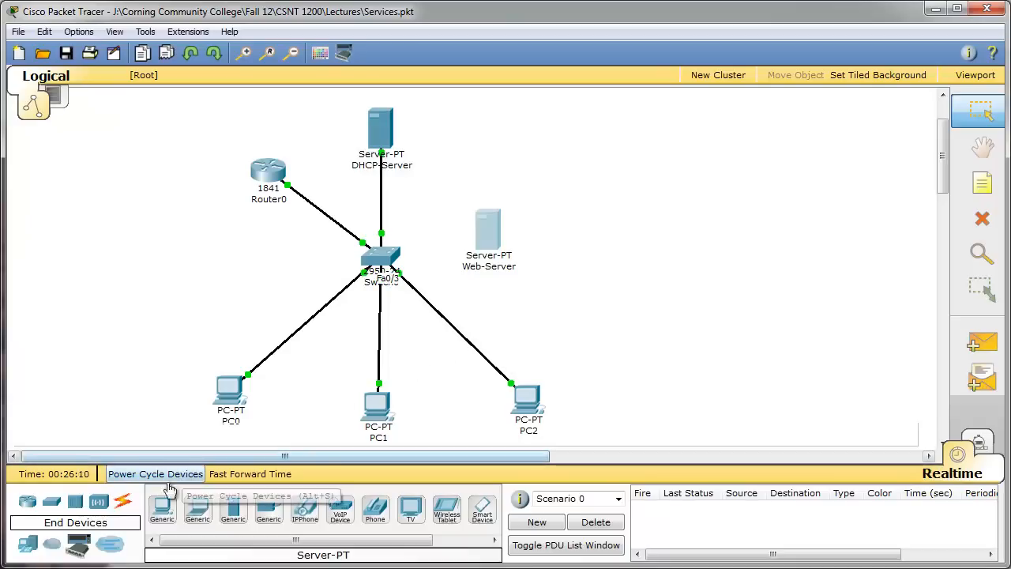
Step: Connect Web-Server to Switch0 with an automatically chosen connection type and fast-forward the simulation time
click(124, 504)
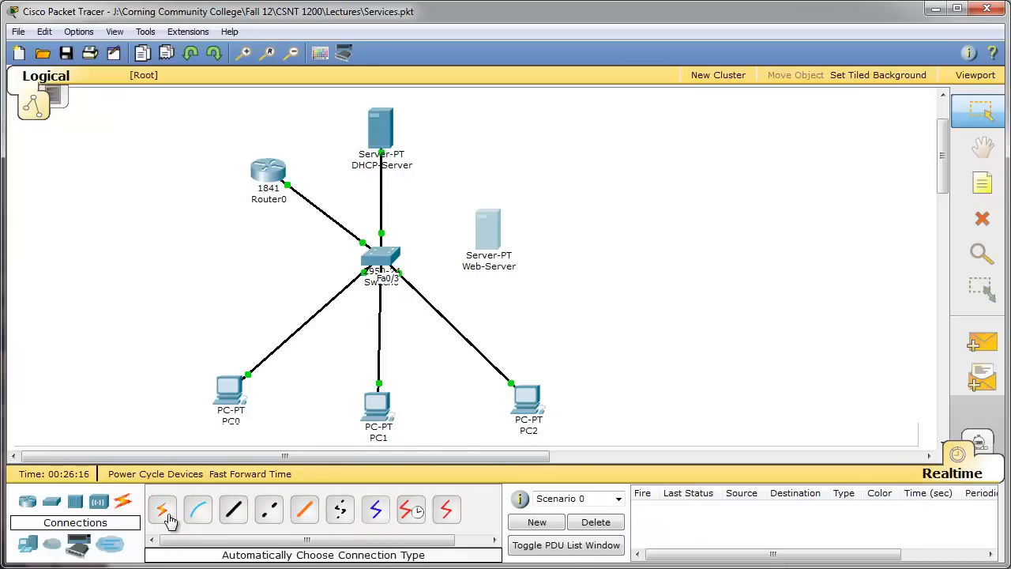
click(163, 512)
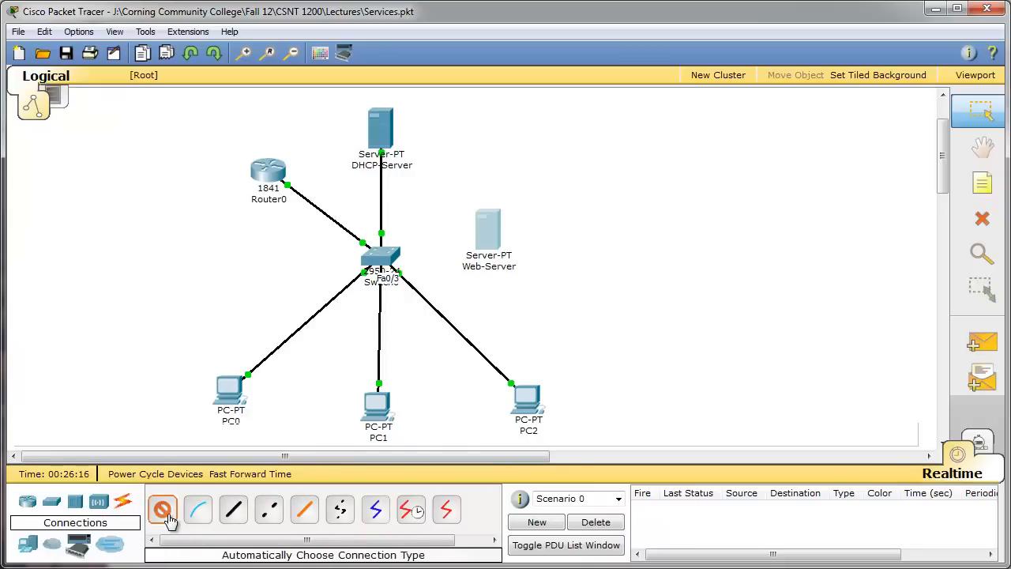
click(494, 243)
click(379, 263)
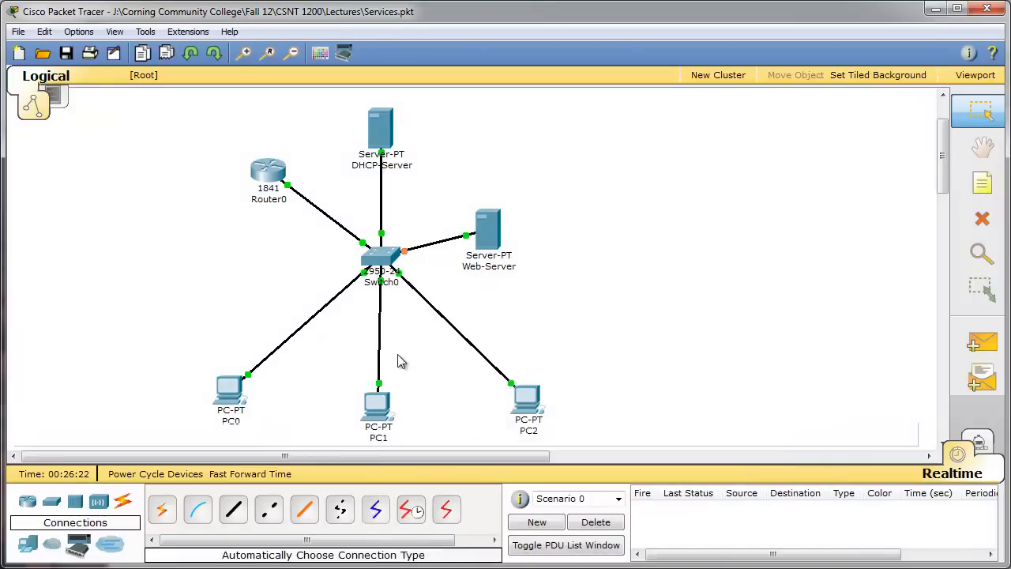
click(277, 482)
Step: Give Web-Server the static IP address 192.168.1.252 with subnet mask 255.255.255.0
mouse_move(354, 138)
click(494, 229)
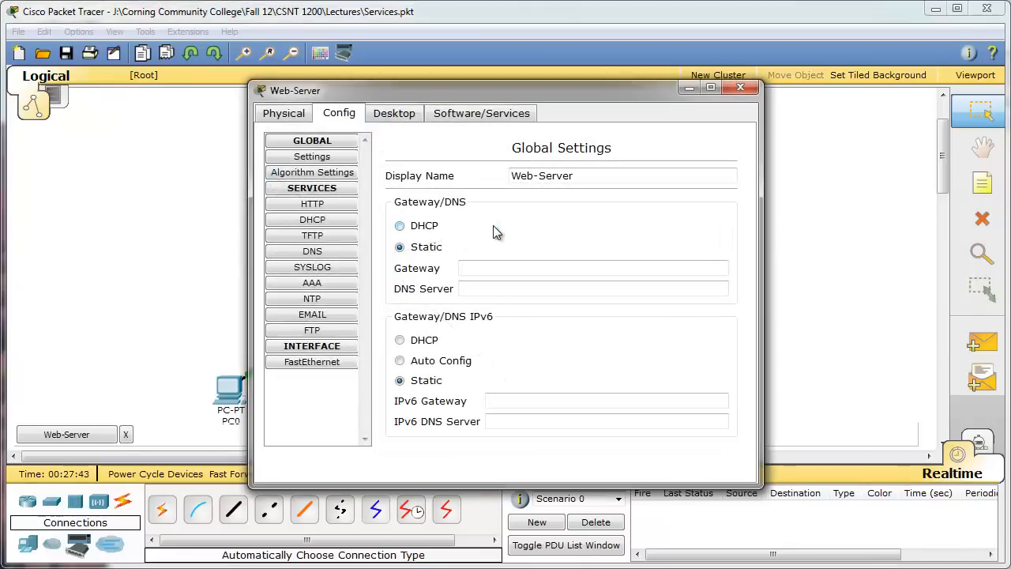
click(398, 117)
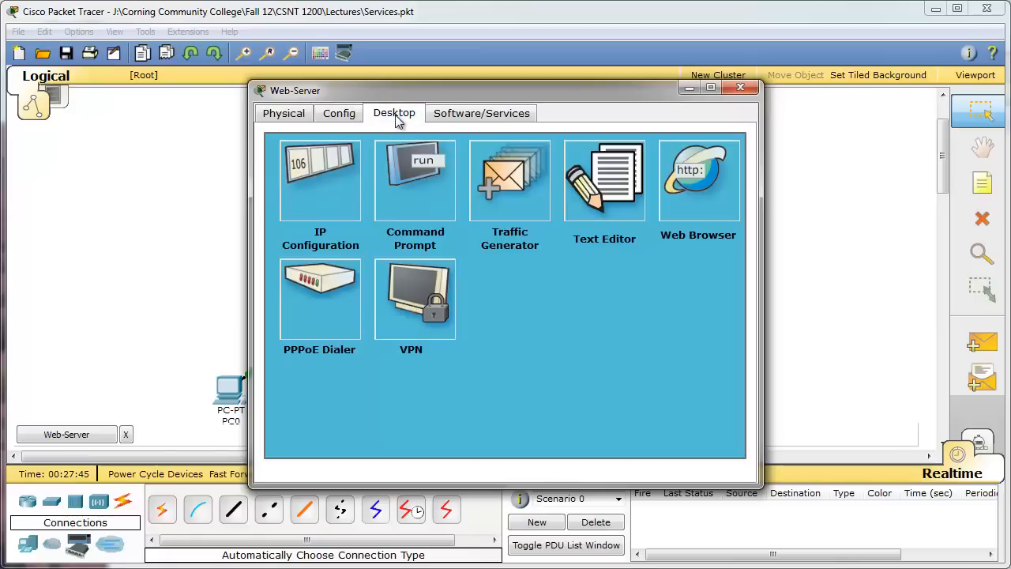
click(335, 194)
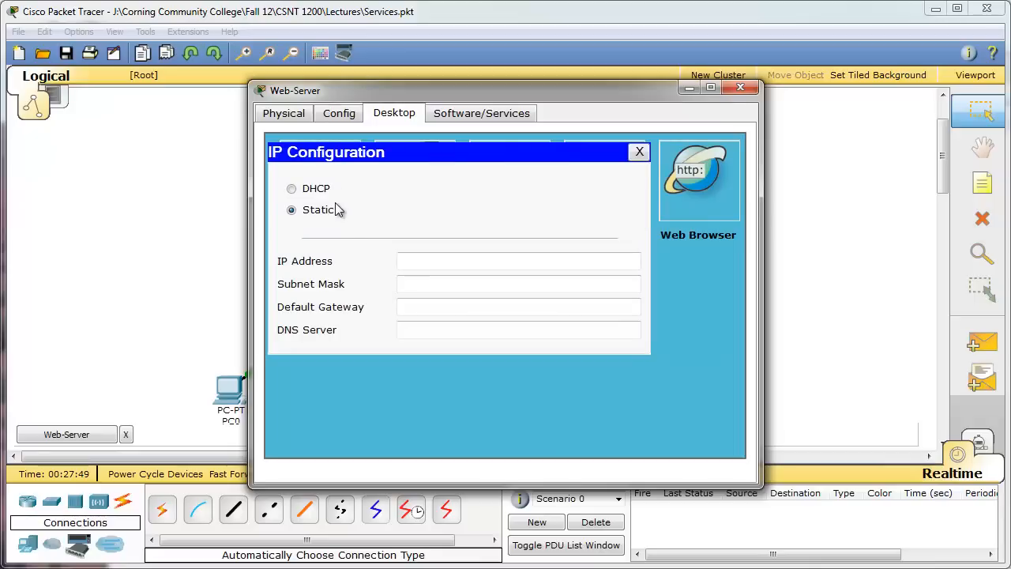
click(407, 261)
text(192)
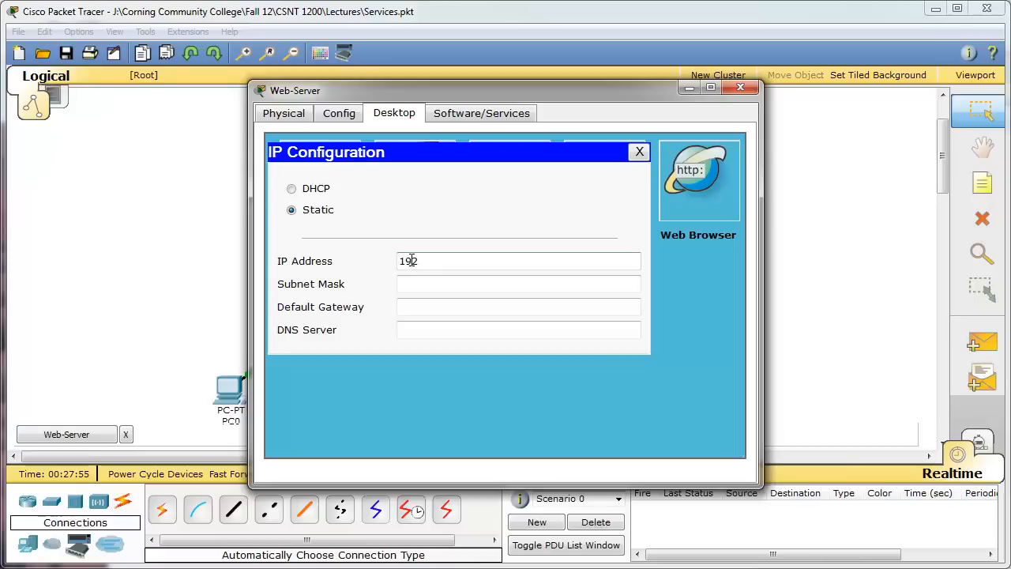
text(.168.1.252)
click(519, 287)
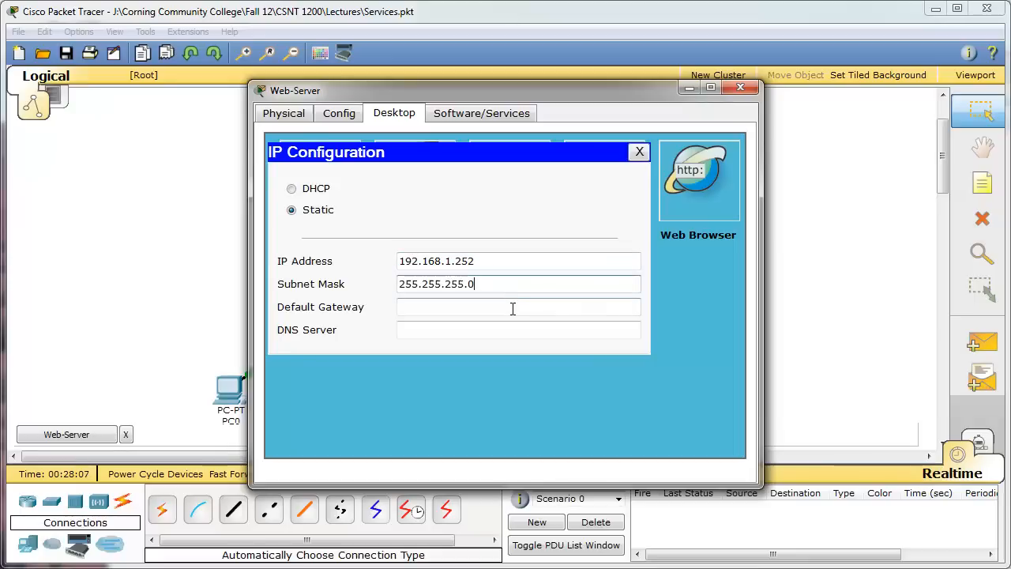
Step: Set Web-Server's default gateway to 192.168.1.254 and close its configuration
click(513, 309)
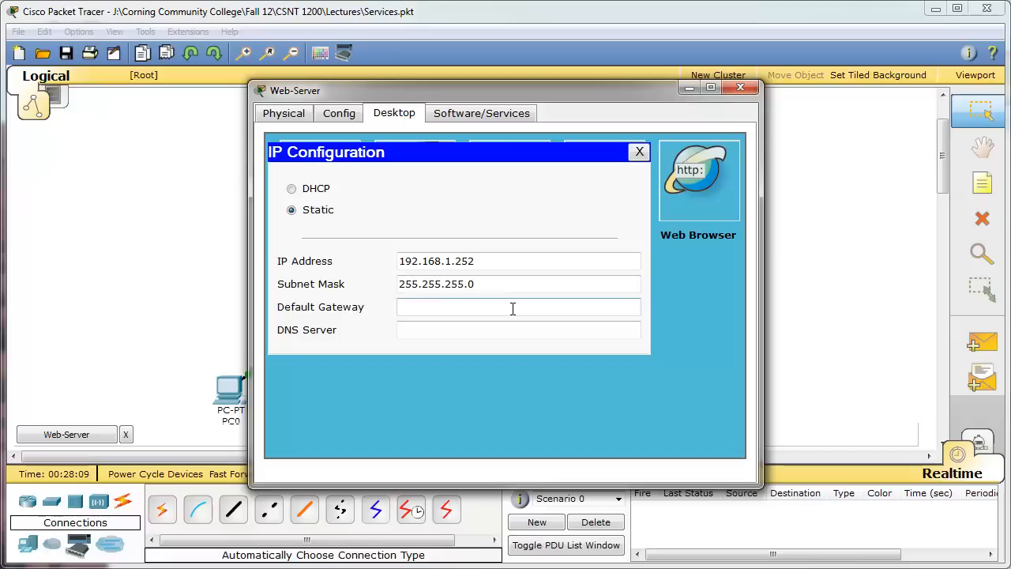
text(192.168.1.254)
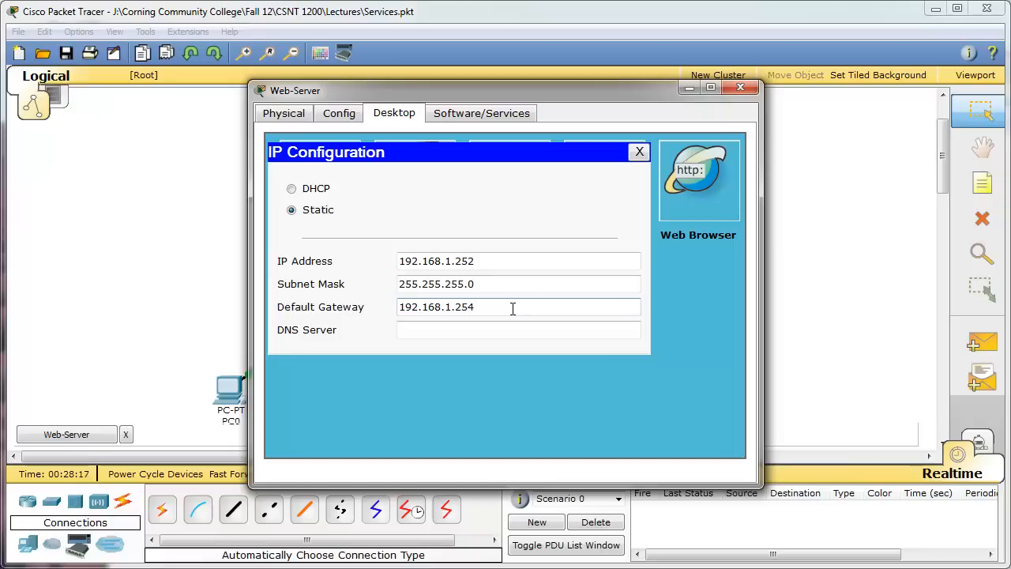
click(645, 151)
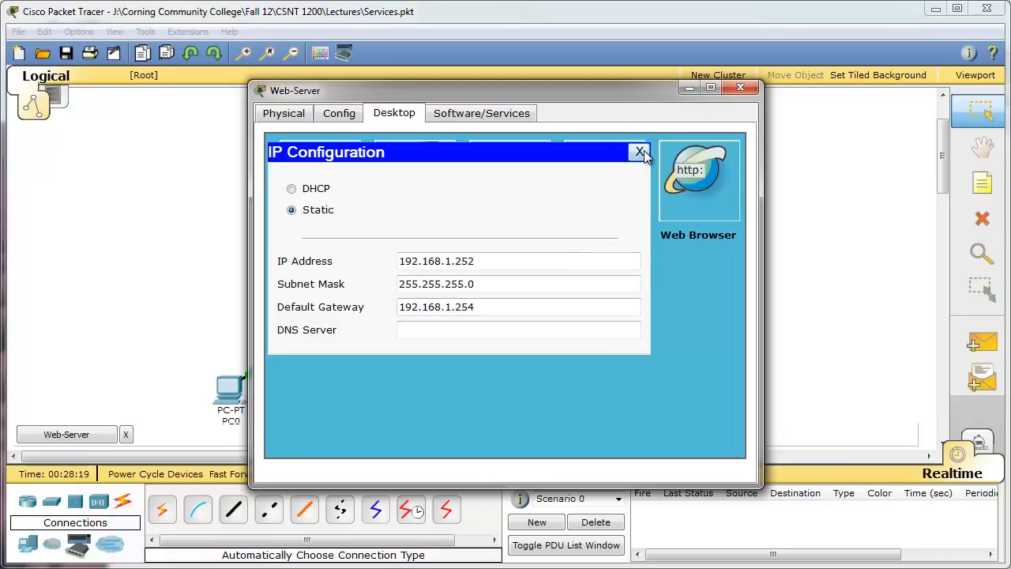
click(741, 88)
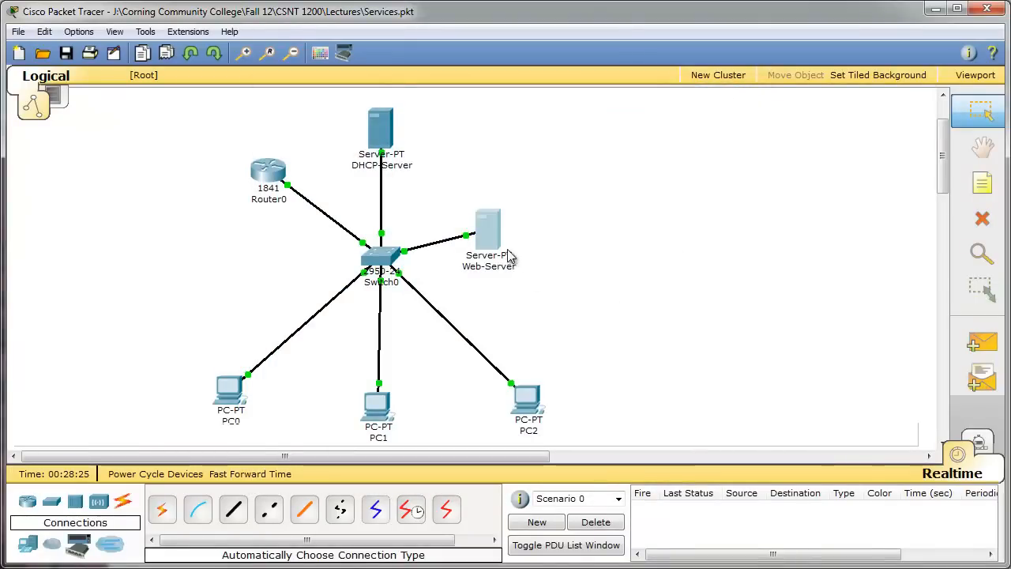
Step: Review Web-Server's HTTP service settings and its pages index.html, helloworld.html and image.html
mouse_move(492, 242)
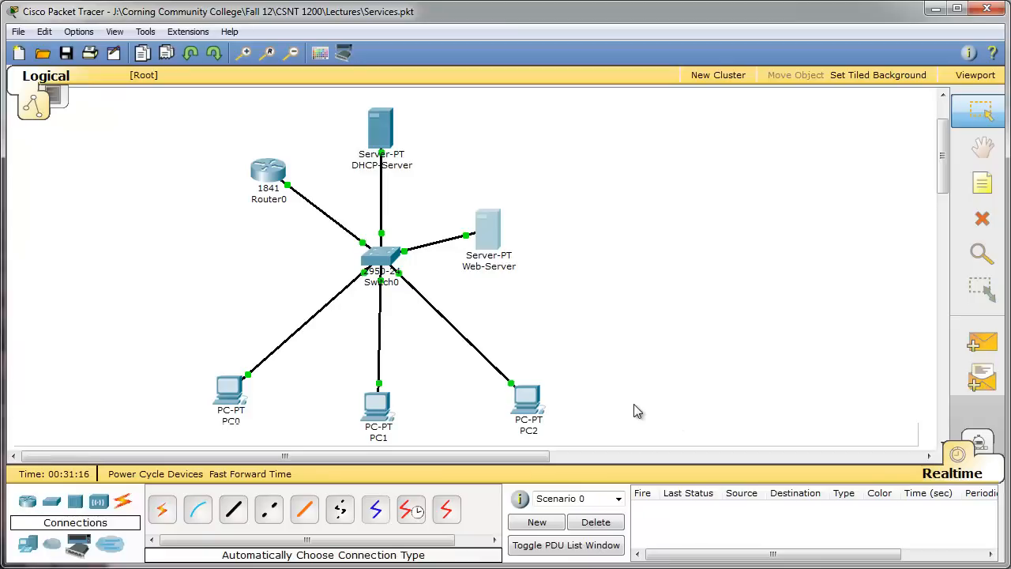
mouse_move(513, 254)
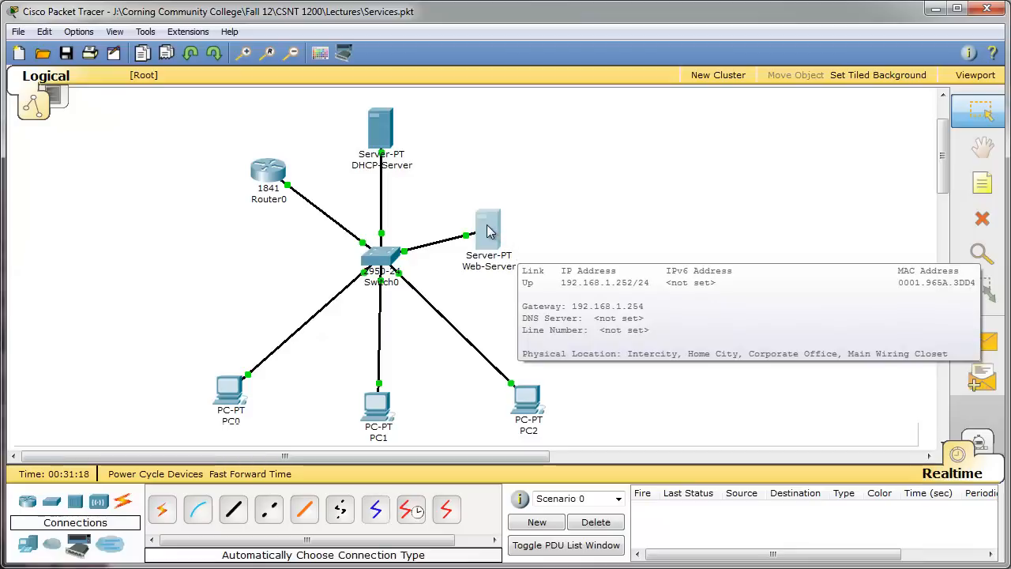
click(487, 230)
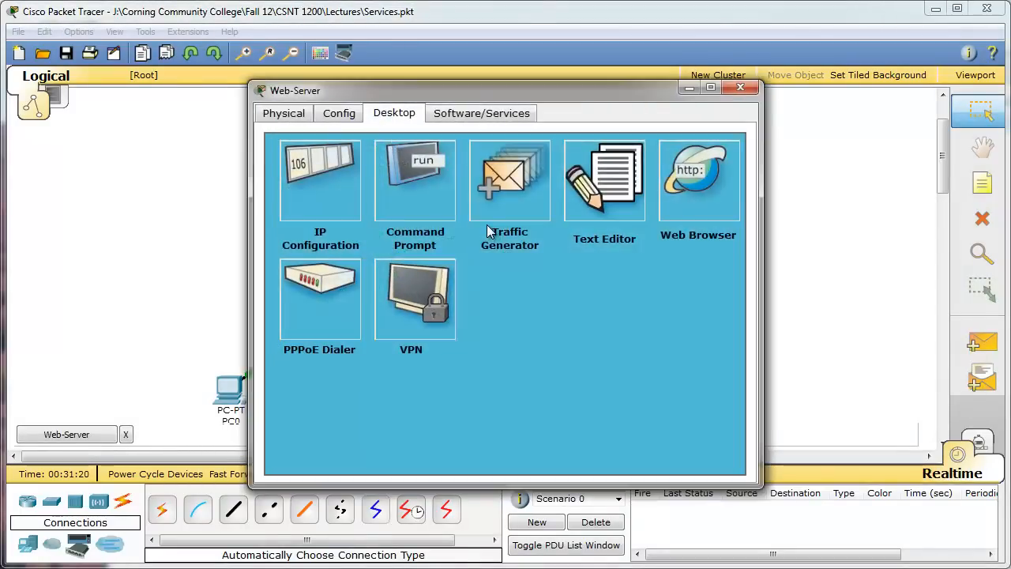
click(340, 114)
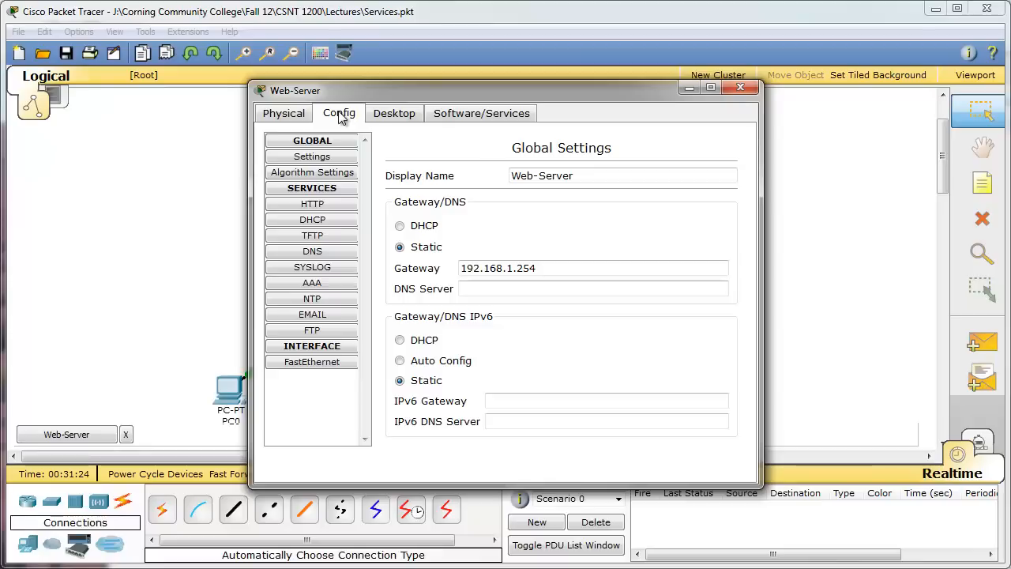
click(322, 205)
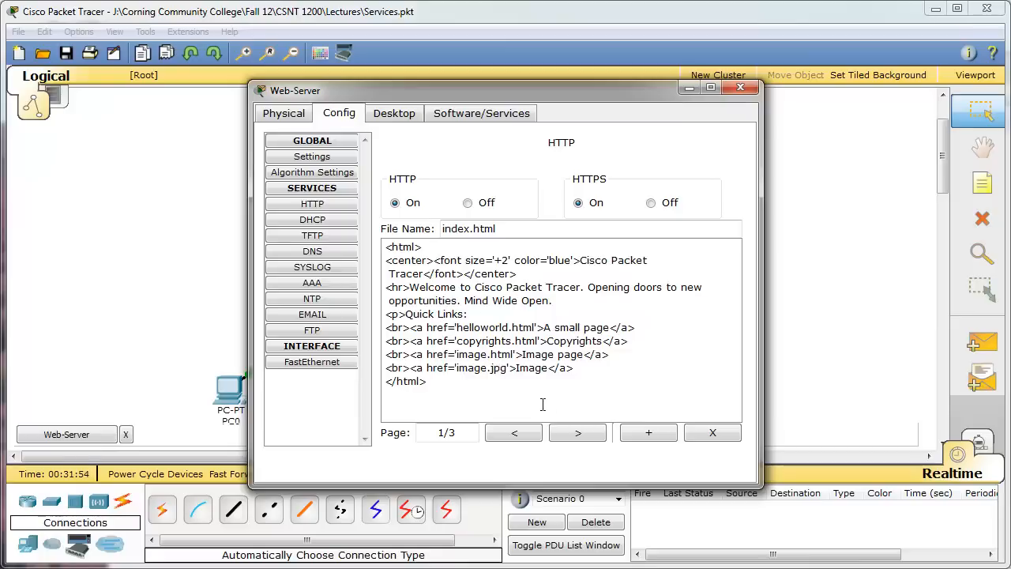
click(578, 433)
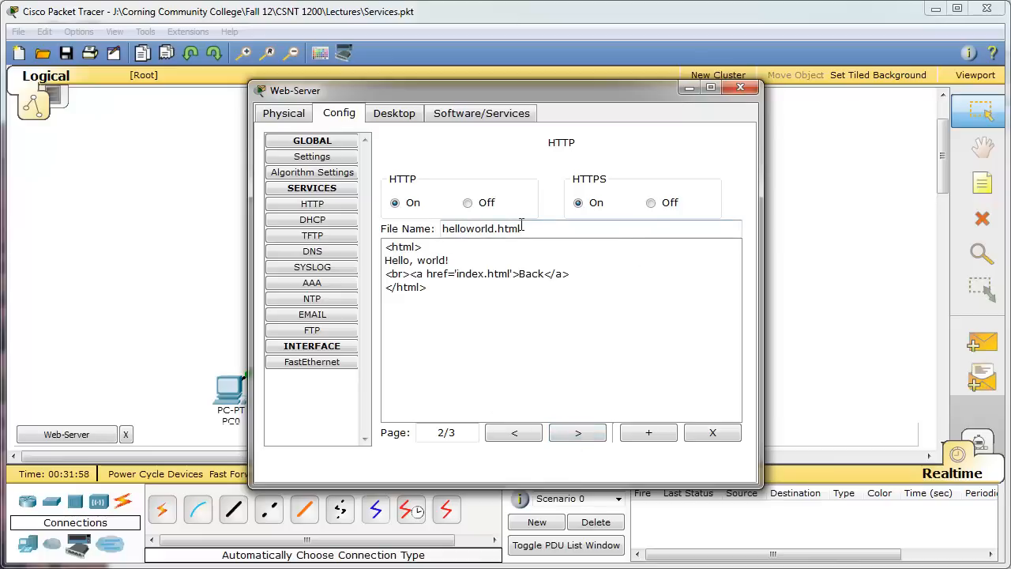
click(578, 434)
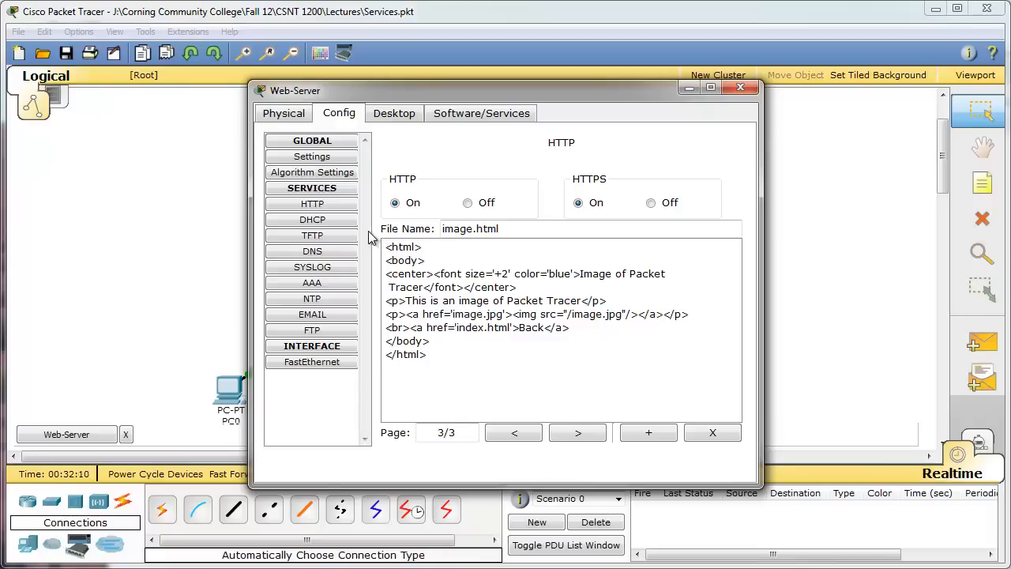
Step: Turn off the DHCP service on Web-Server
click(327, 224)
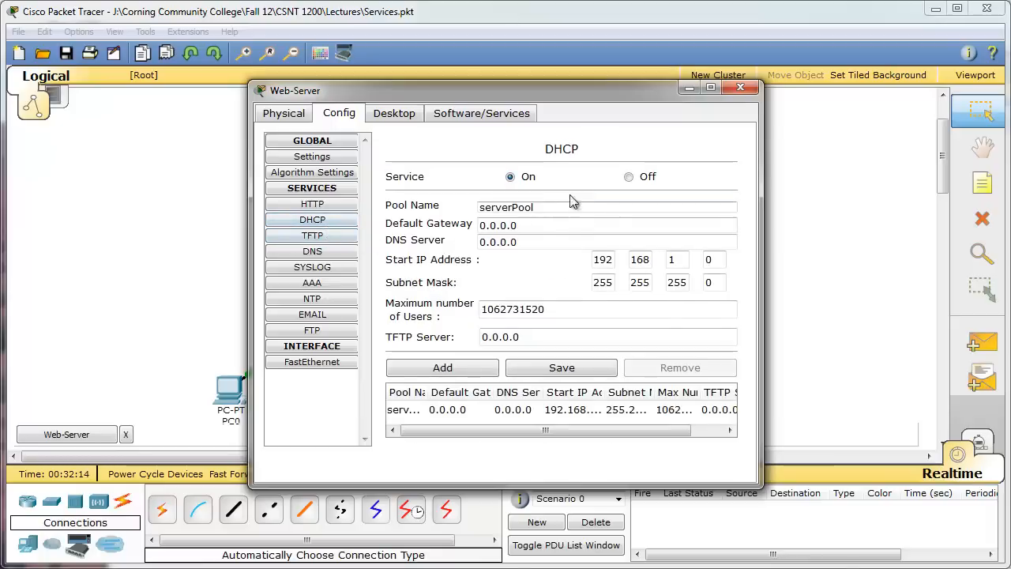
click(628, 178)
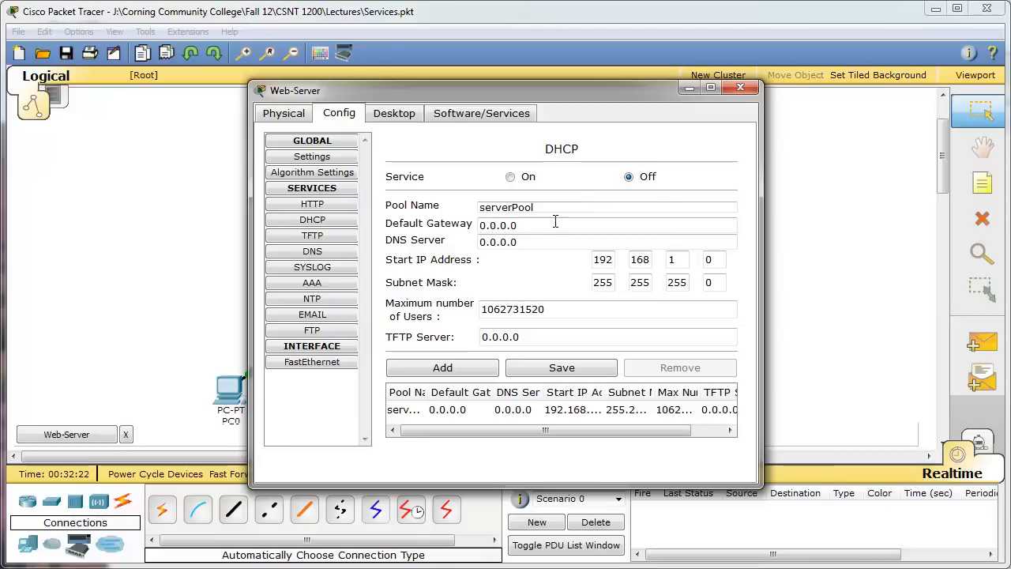
Step: Save Web-Server's serverPool DHCP settings and close its configuration
click(574, 367)
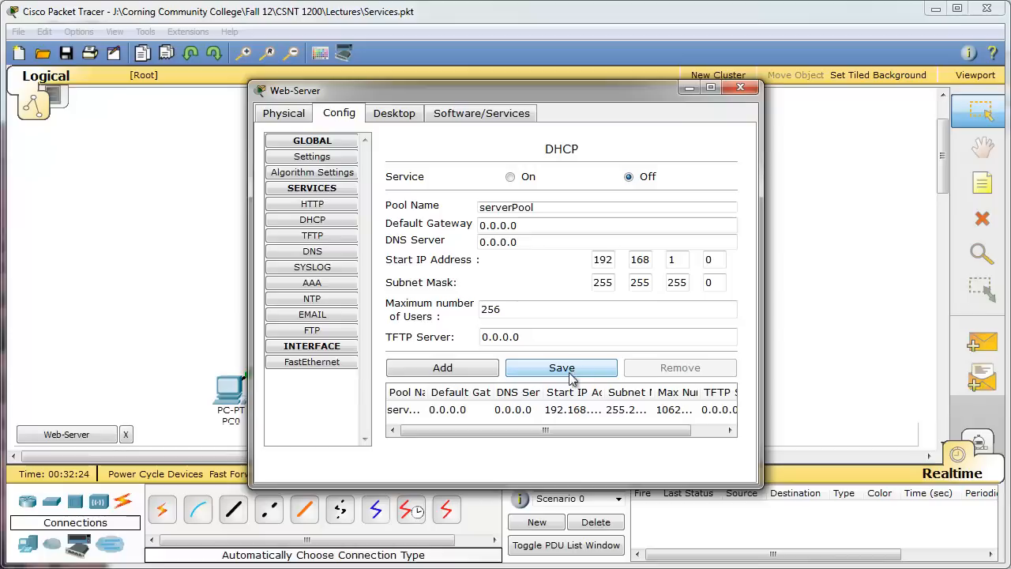
click(521, 412)
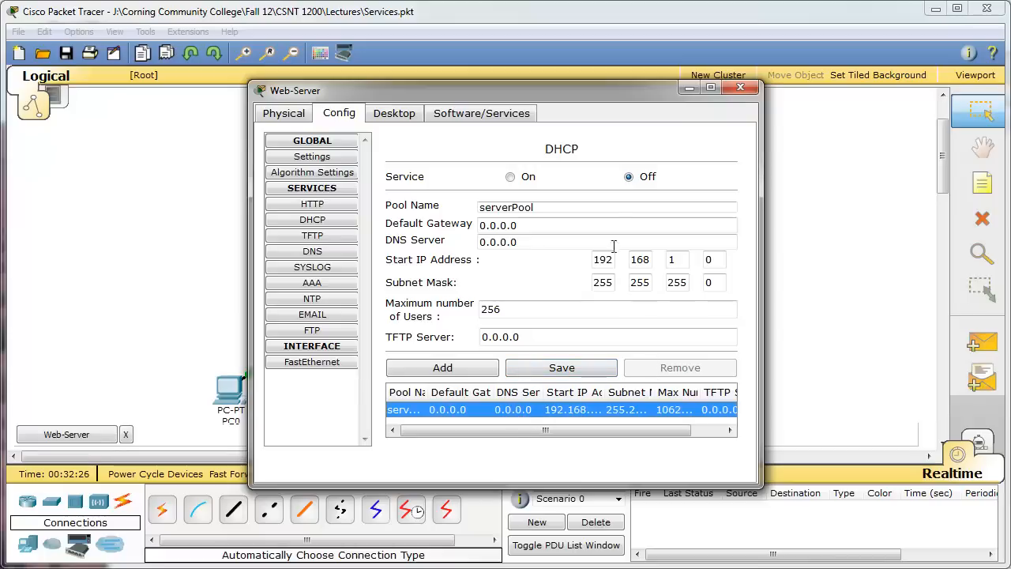
click(741, 88)
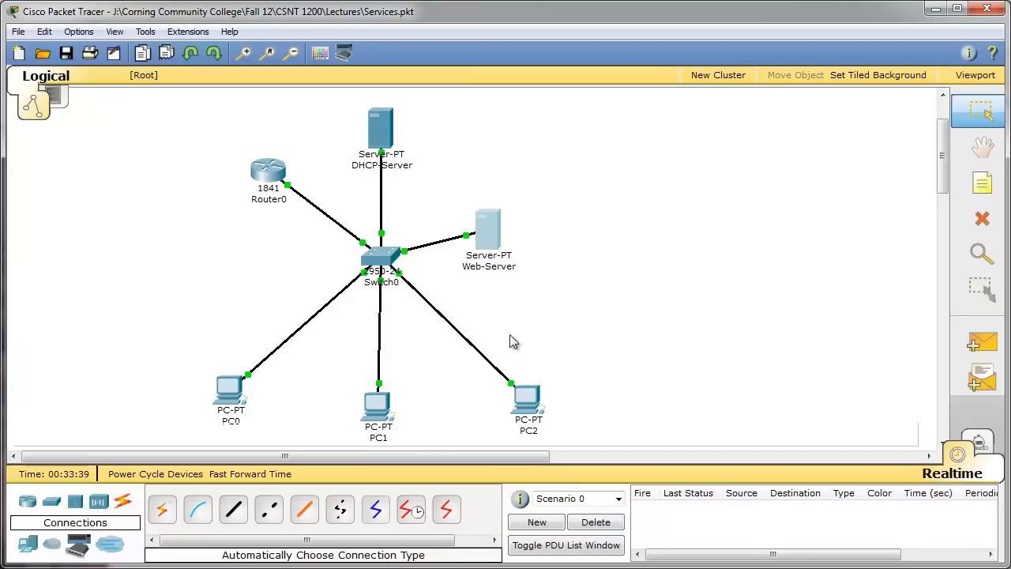
Step: Load 192.168.1.252 in PC0's web browser to test Web-Server's home page
click(235, 401)
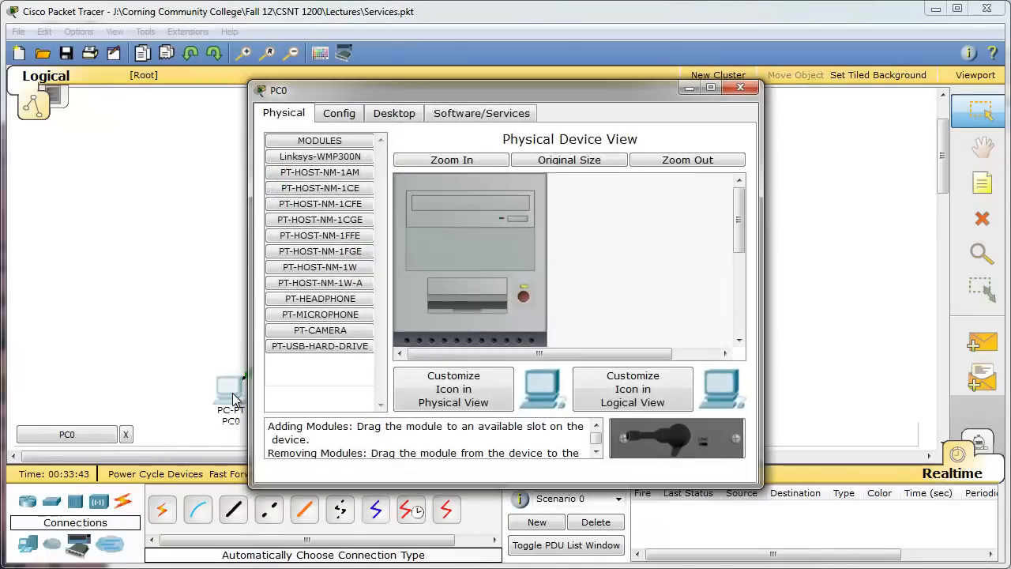
click(398, 113)
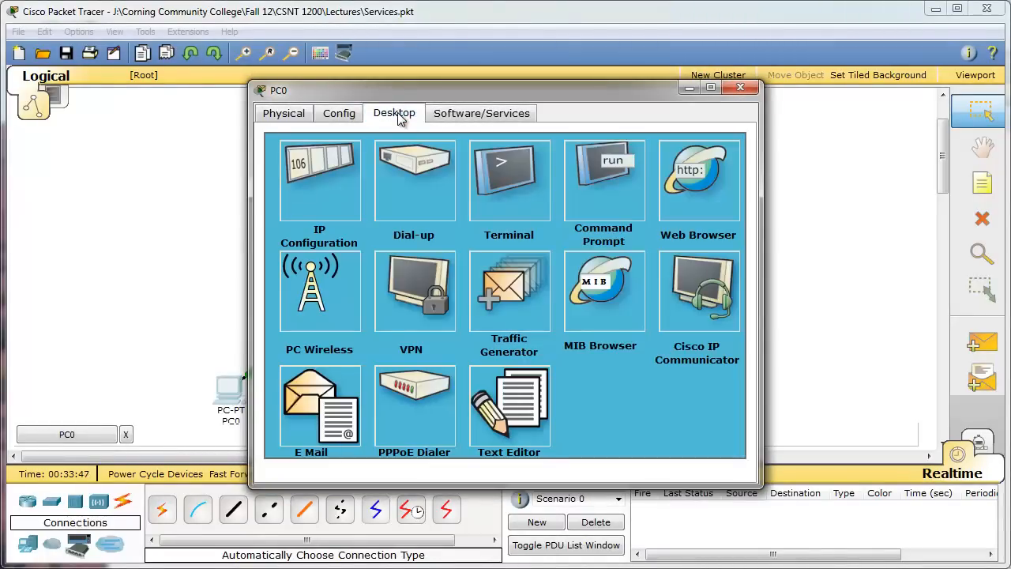
click(691, 194)
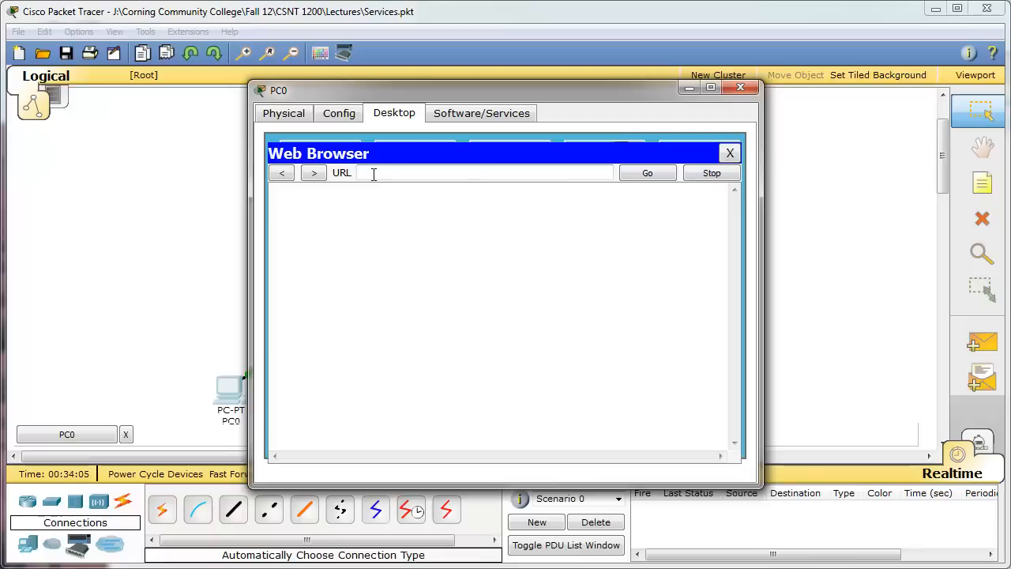
text(192.168.1.252)
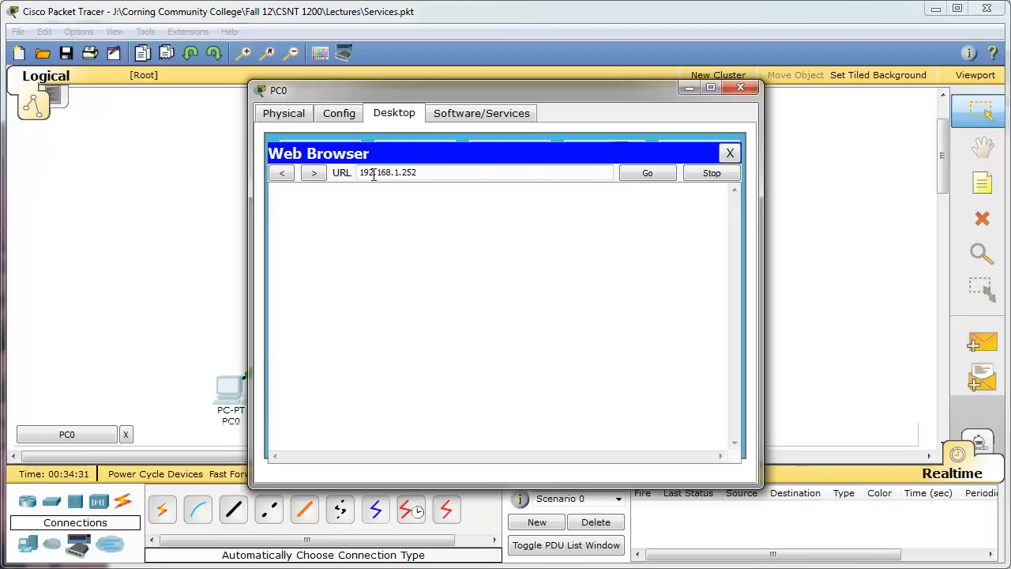
click(663, 181)
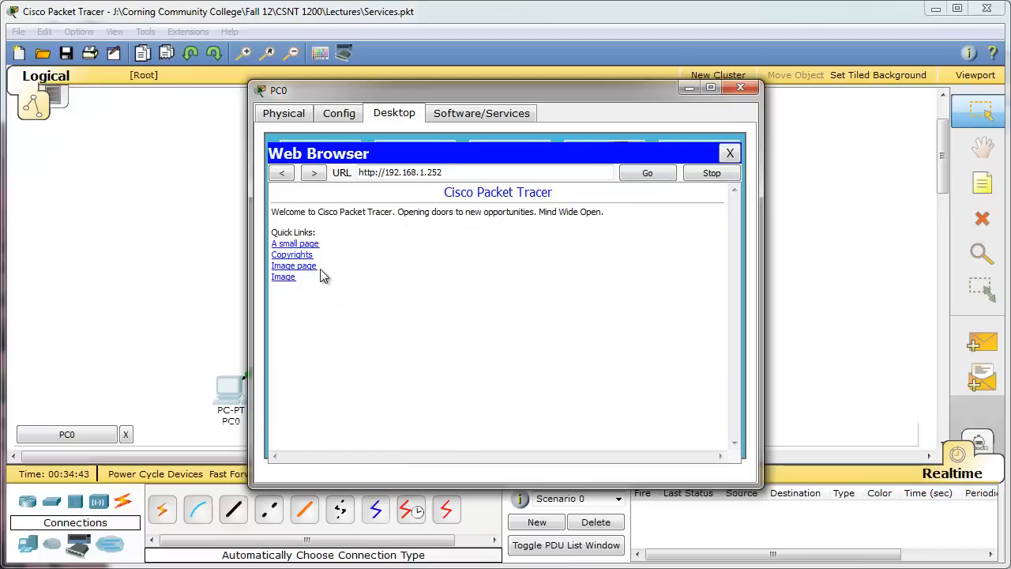
Step: Test the home page's small page, image and copyrights links from PC0, and close PC0's window
click(310, 245)
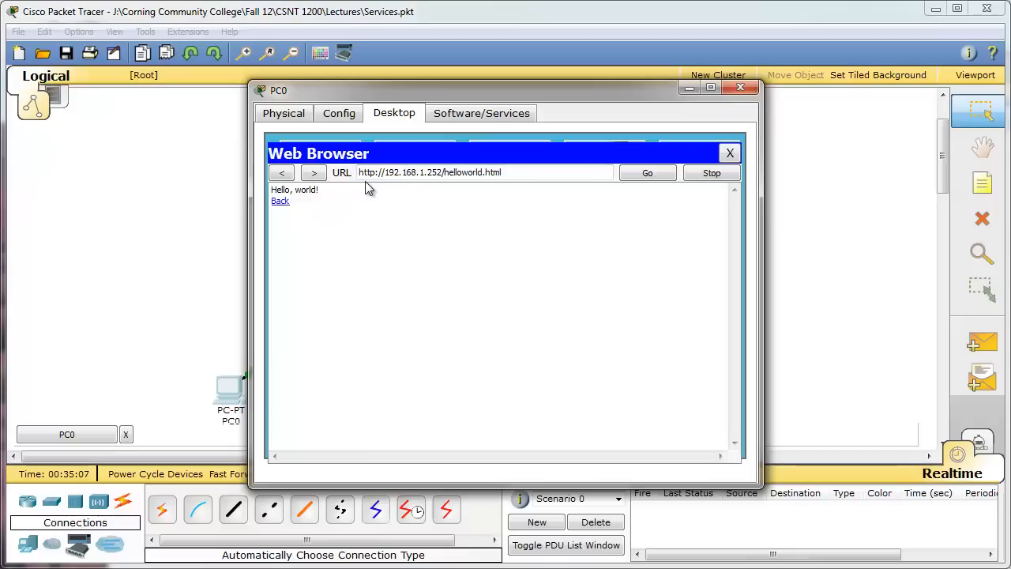
click(283, 203)
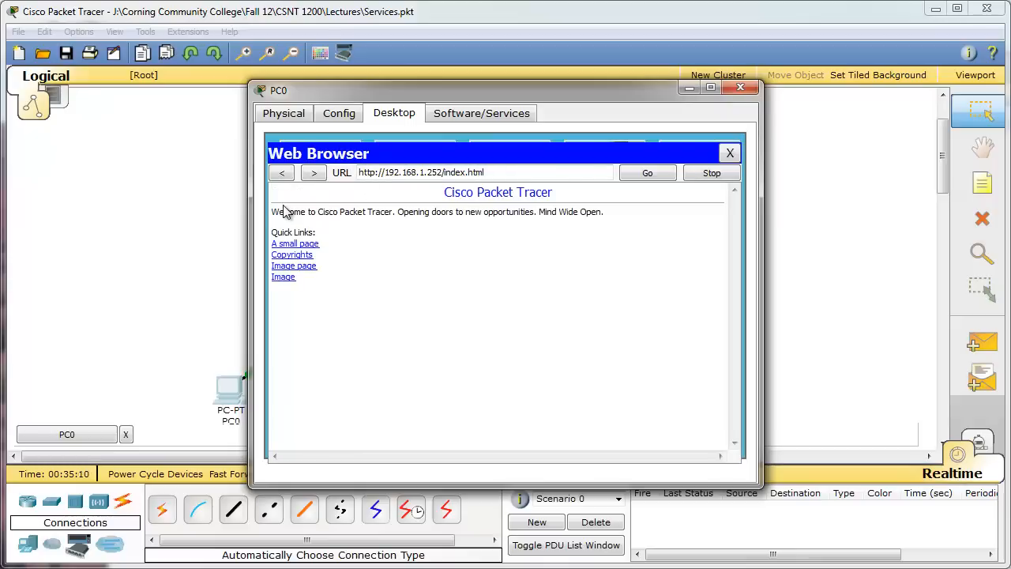
click(285, 277)
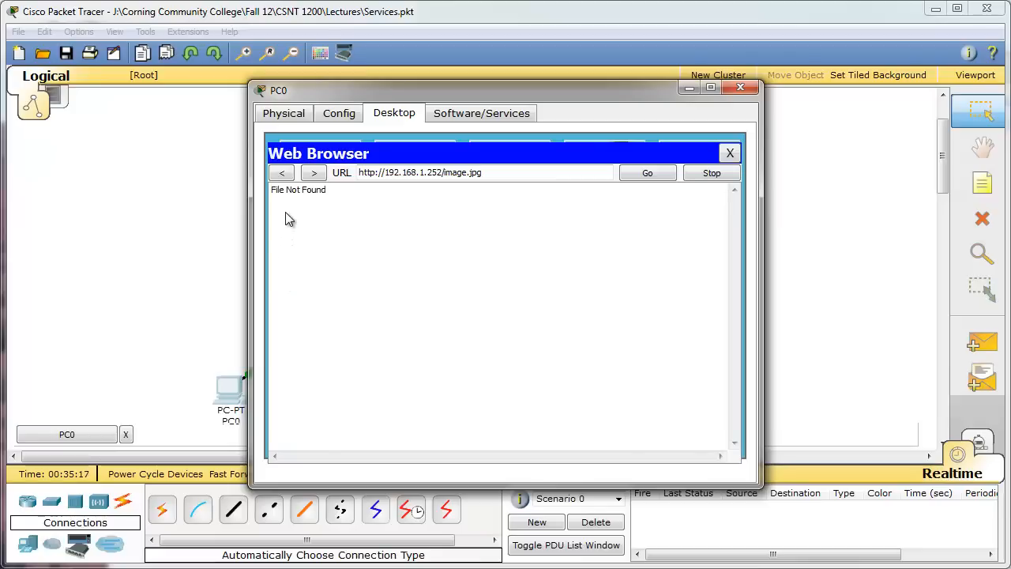
click(283, 173)
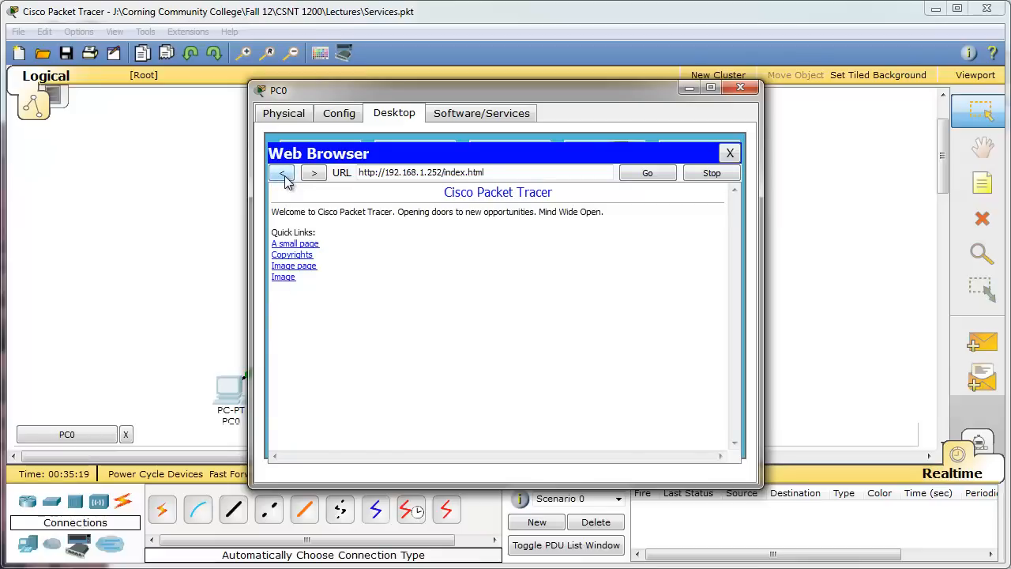
click(290, 256)
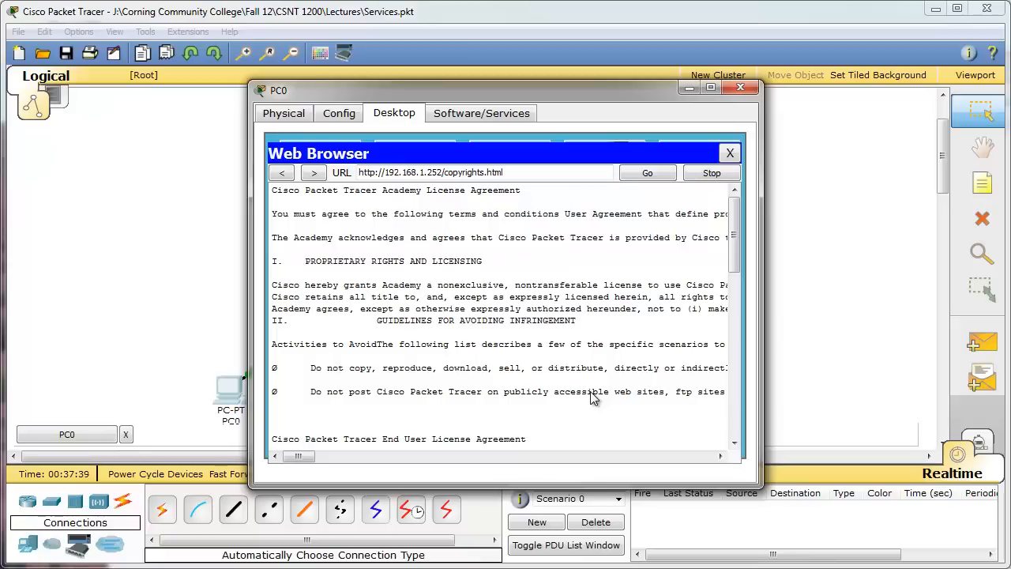
click(740, 88)
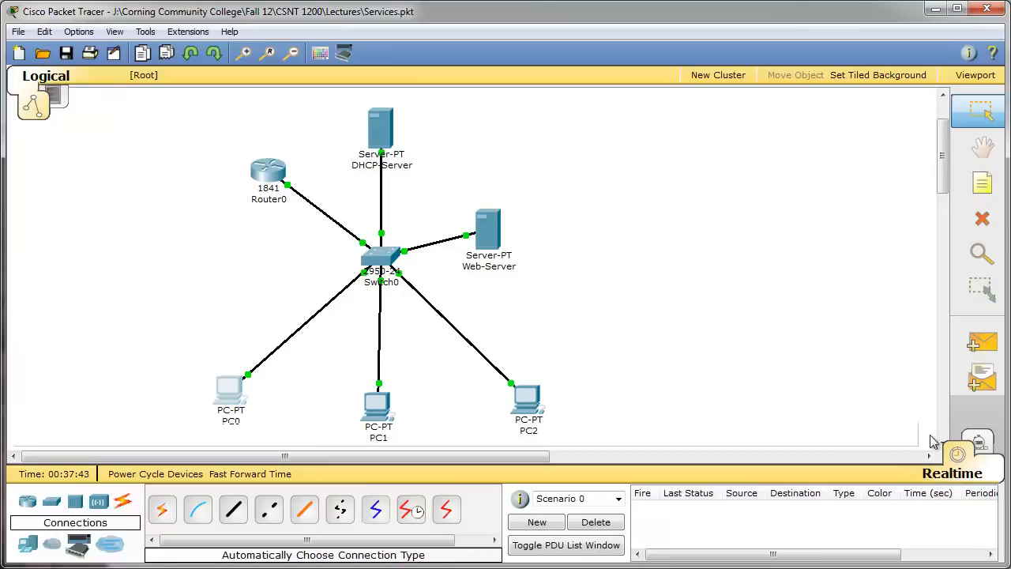
Step: Switch to simulation mode and filter the event list to show only HTTP events
click(980, 445)
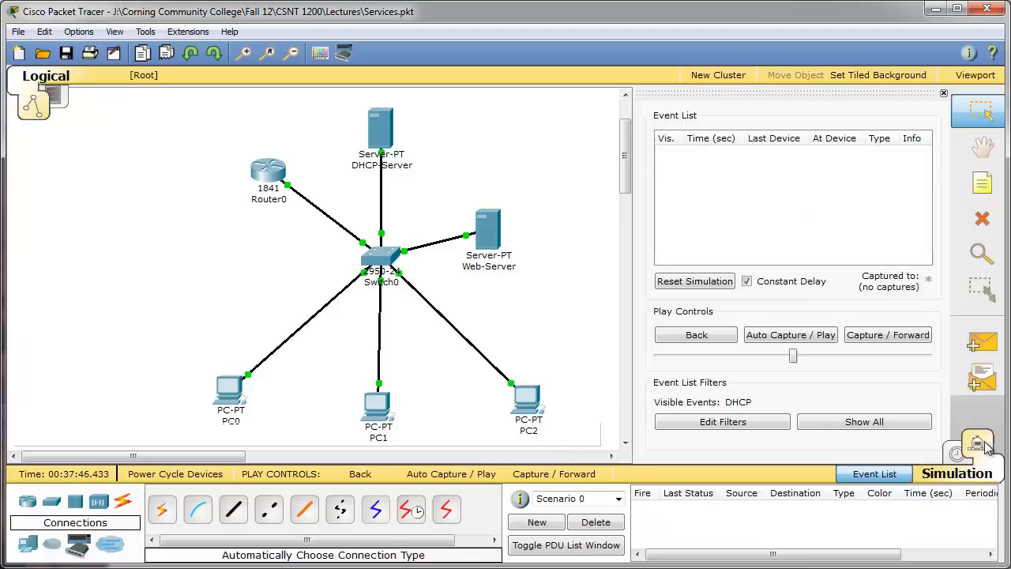
click(739, 423)
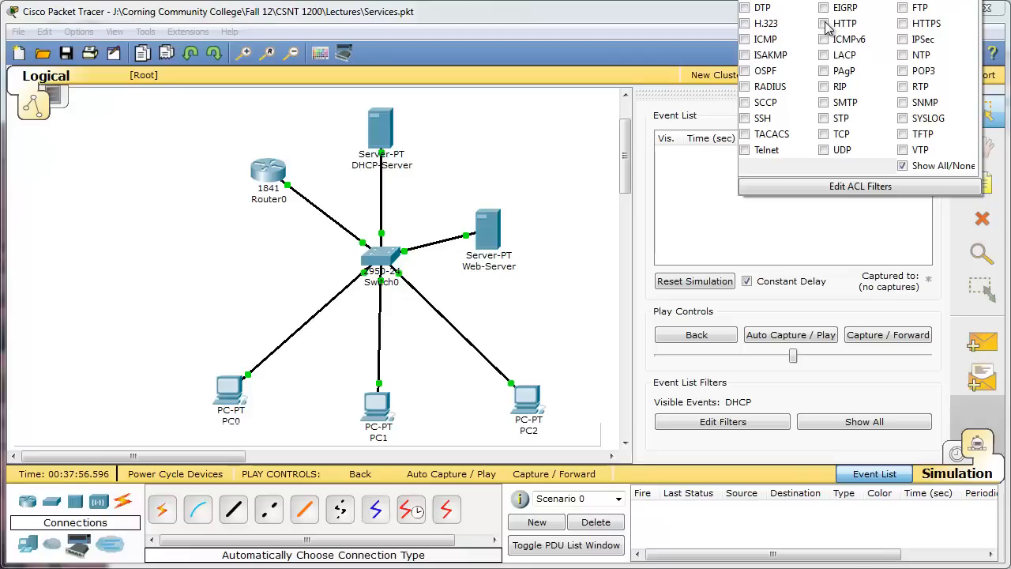
click(824, 24)
click(544, 322)
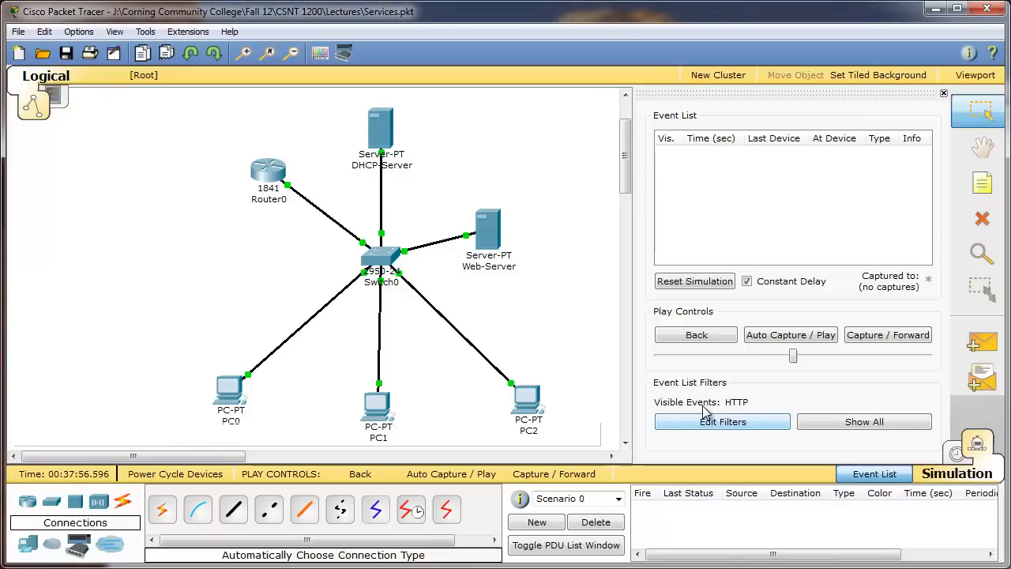
Step: Request 192.168.1.252 from PC1's web browser, minimise its window and advance the simulation until the HTTP packet is at PC1
click(377, 408)
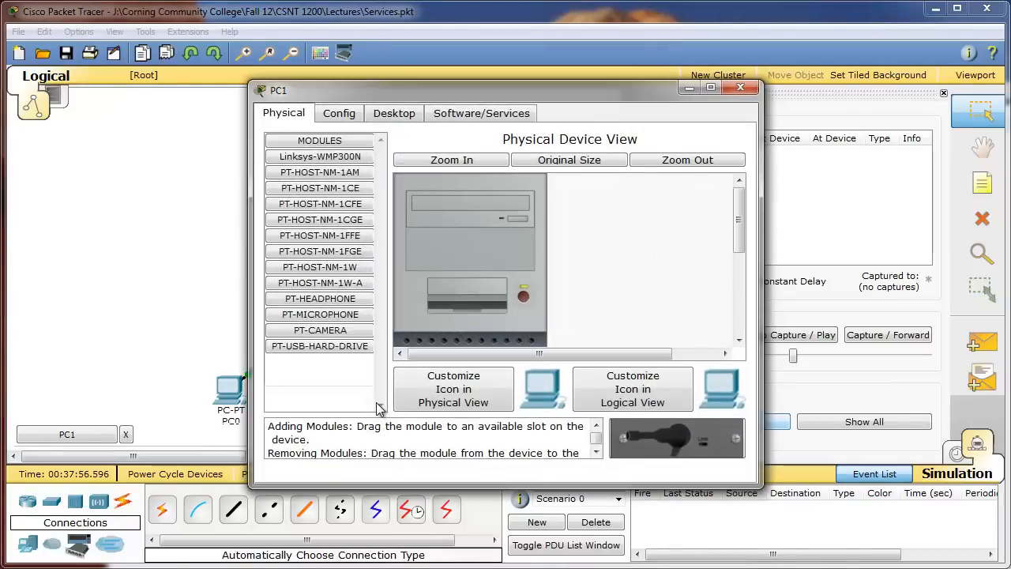
click(395, 114)
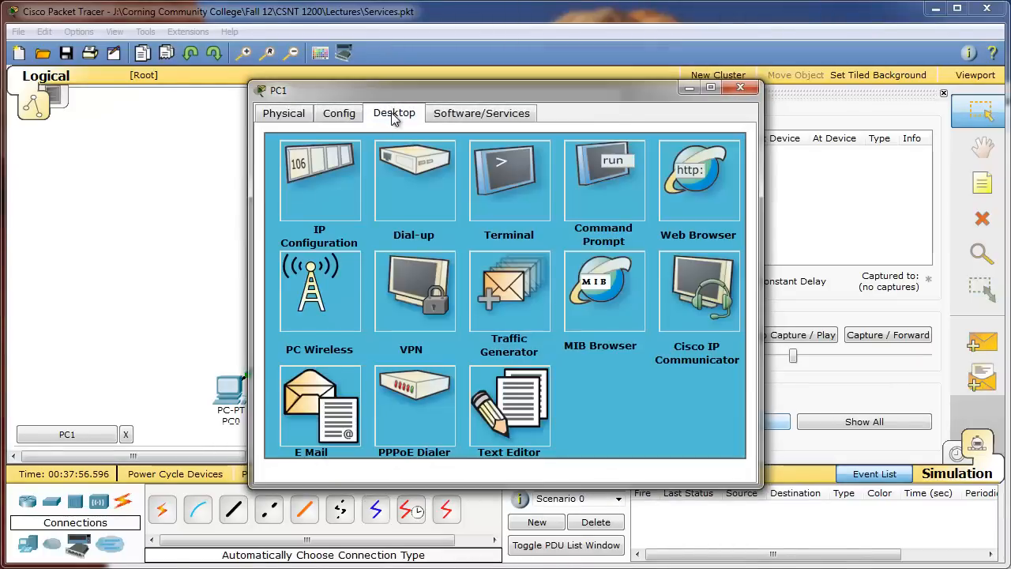
click(697, 202)
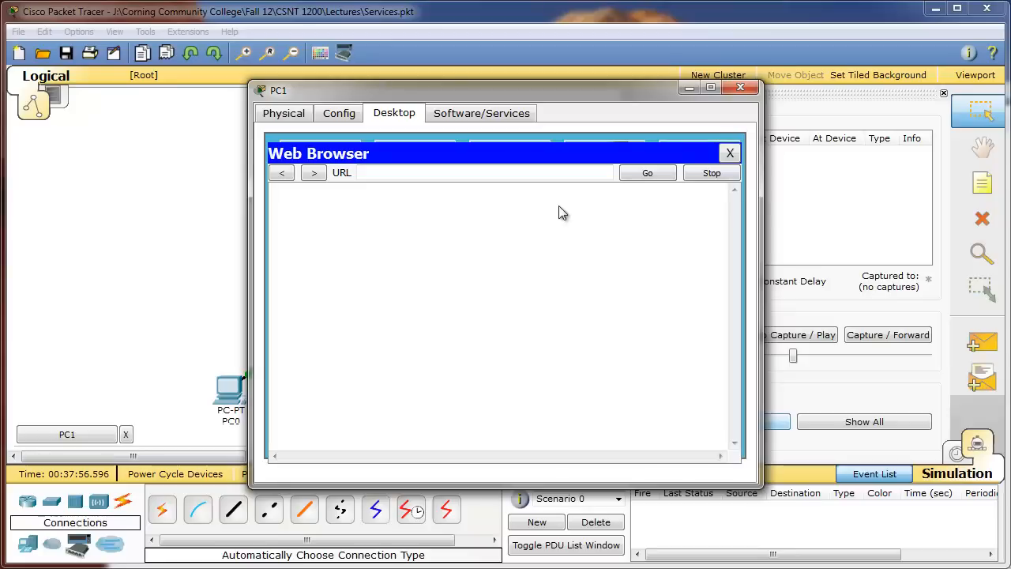
click(463, 173)
text(192.168)
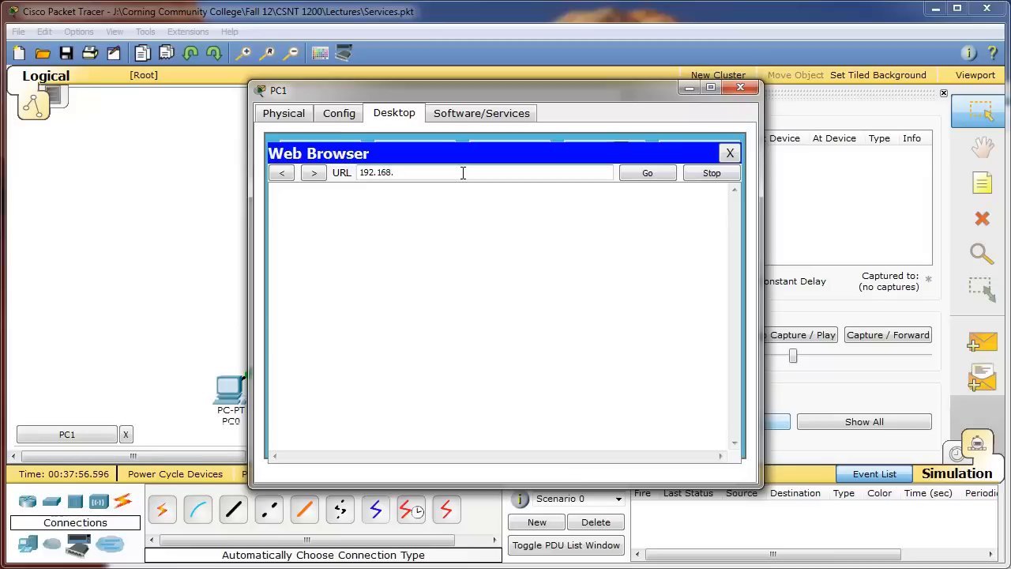
text(.1.252)
click(646, 177)
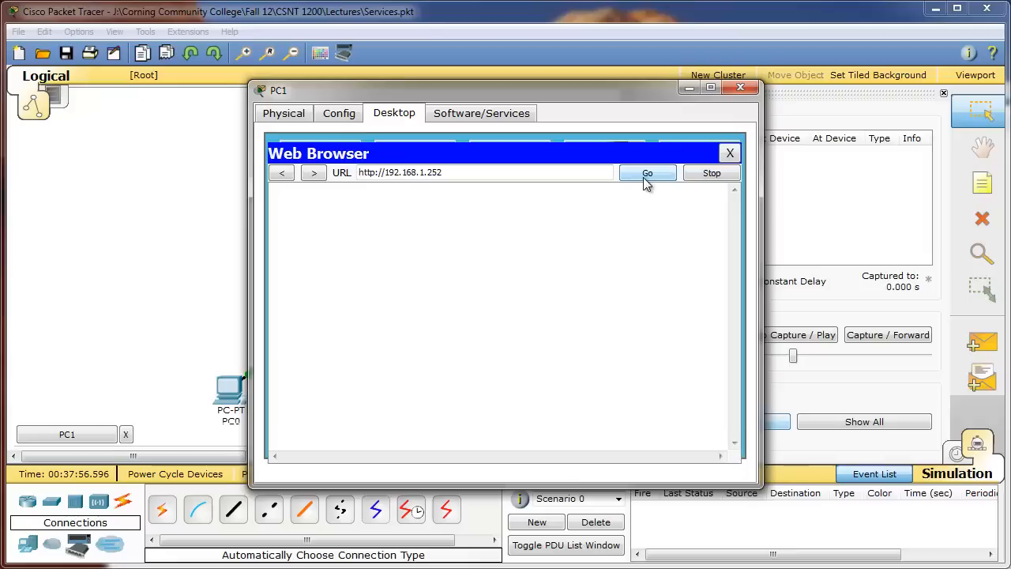
click(689, 88)
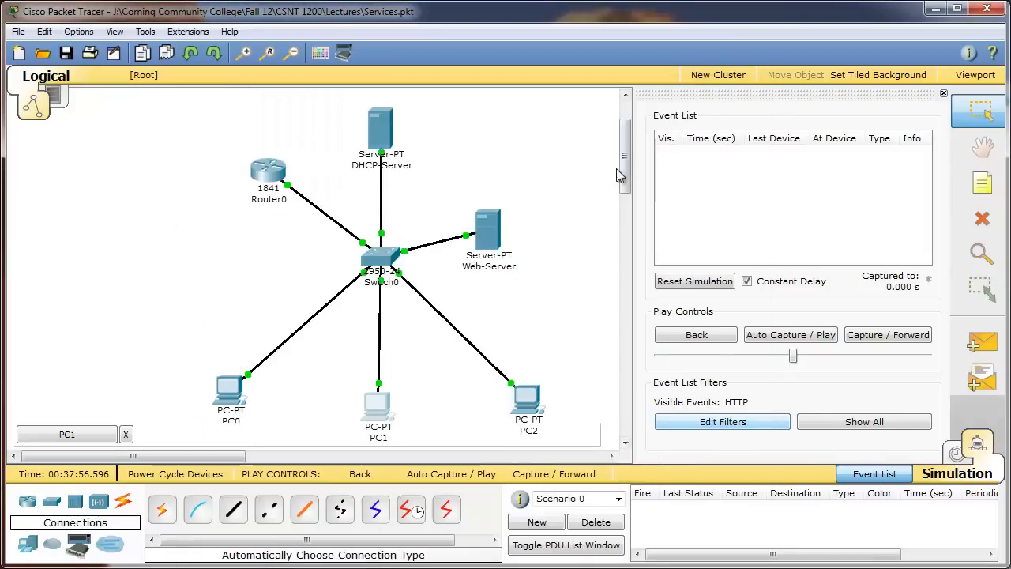
click(591, 474)
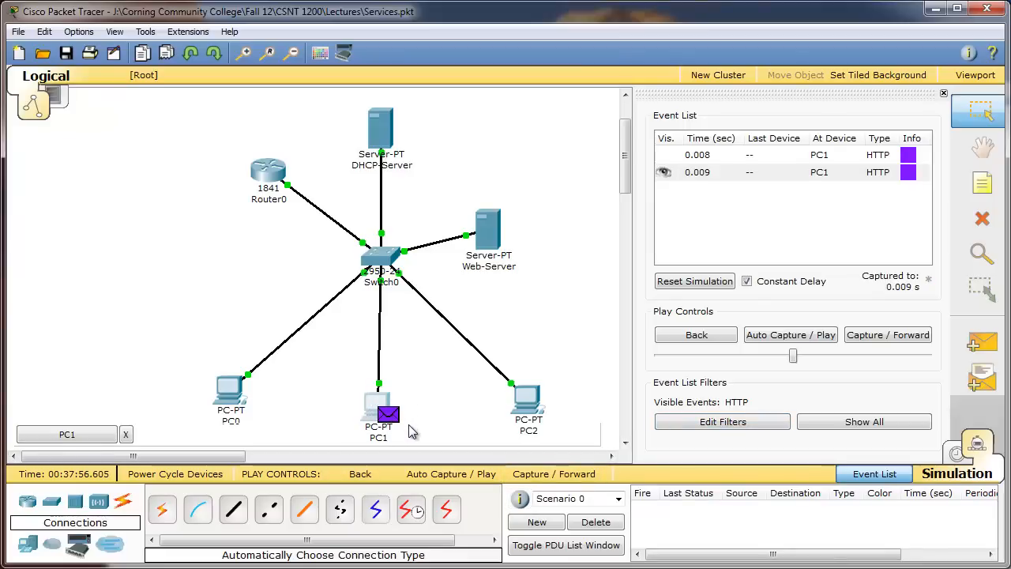
Step: Examine the outbound PDU details of PC1's HTTP packet at 0.009 s, from the Ethernet header to the HTTP request, and close them
click(909, 173)
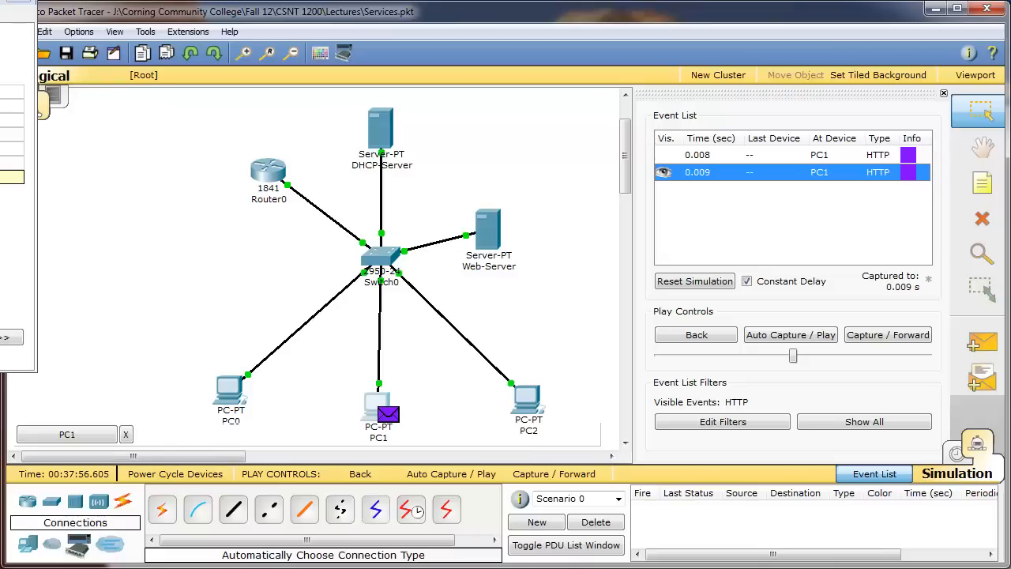
drag(1, 2, 379, 52)
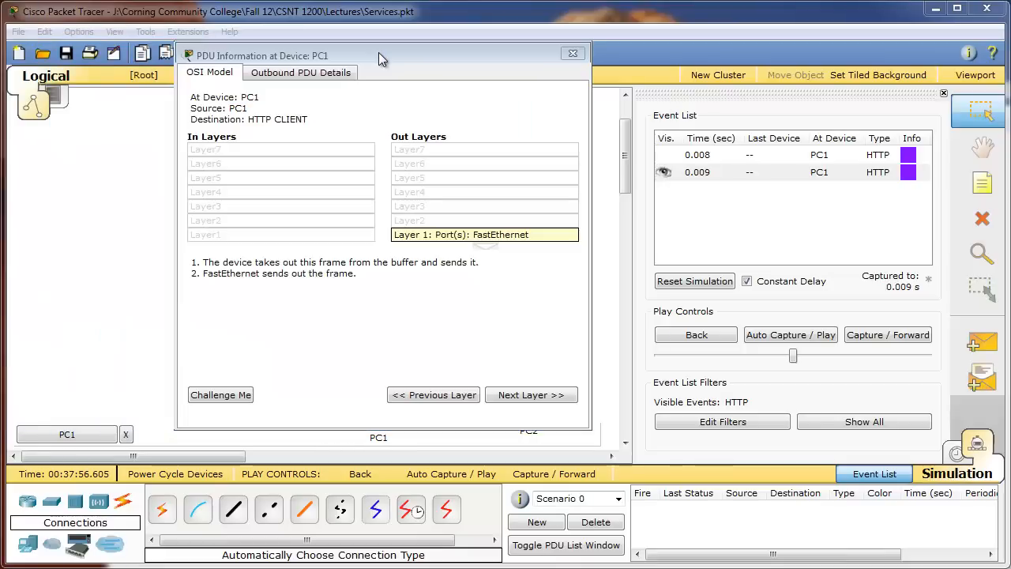
click(313, 78)
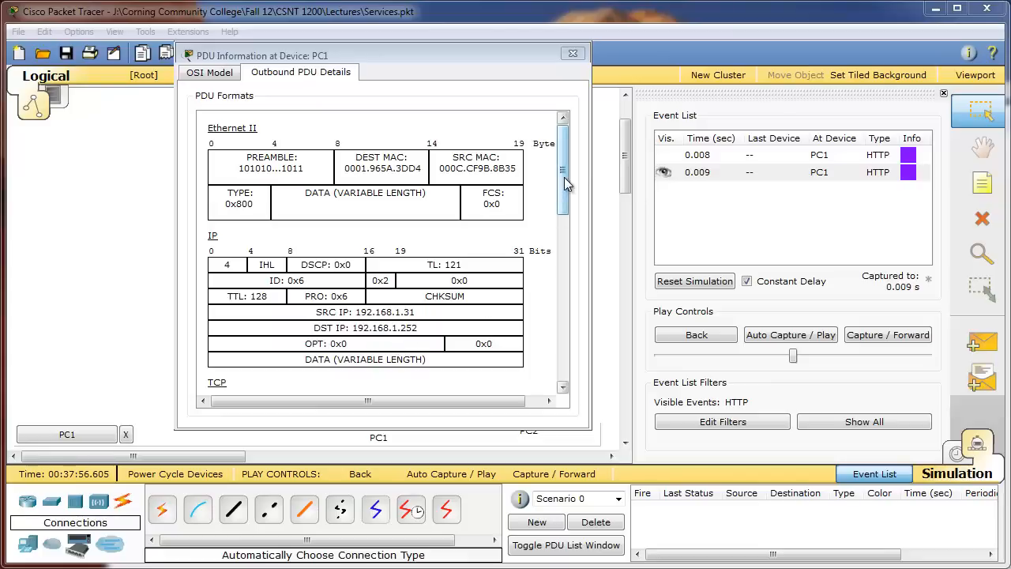
drag(564, 177, 575, 257)
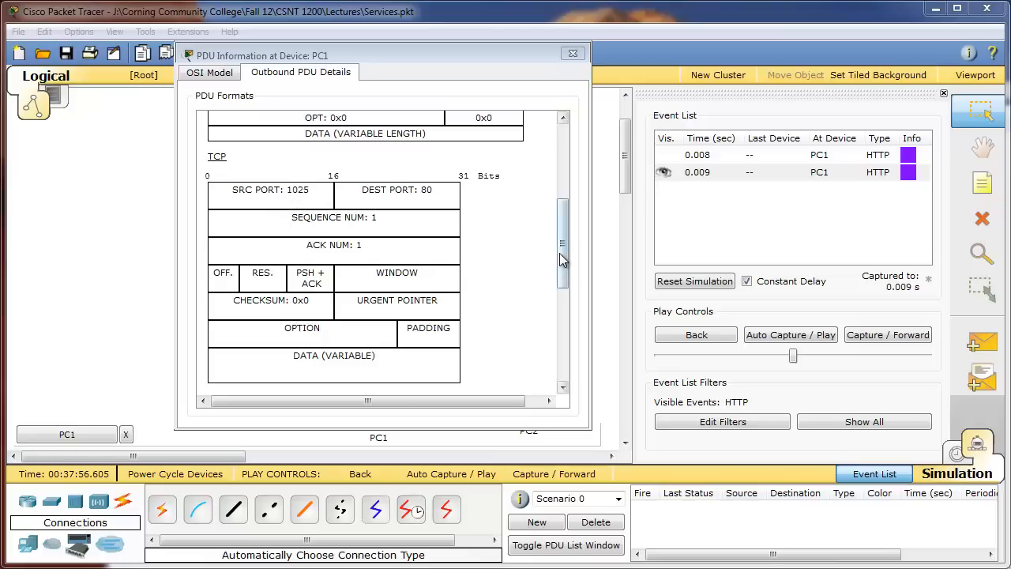
drag(562, 262, 558, 328)
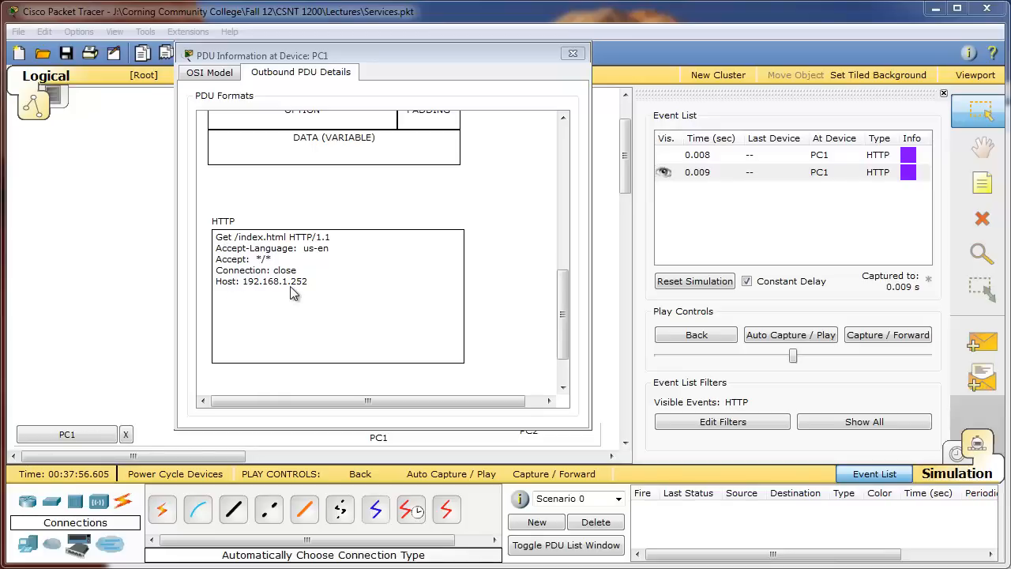
click(573, 55)
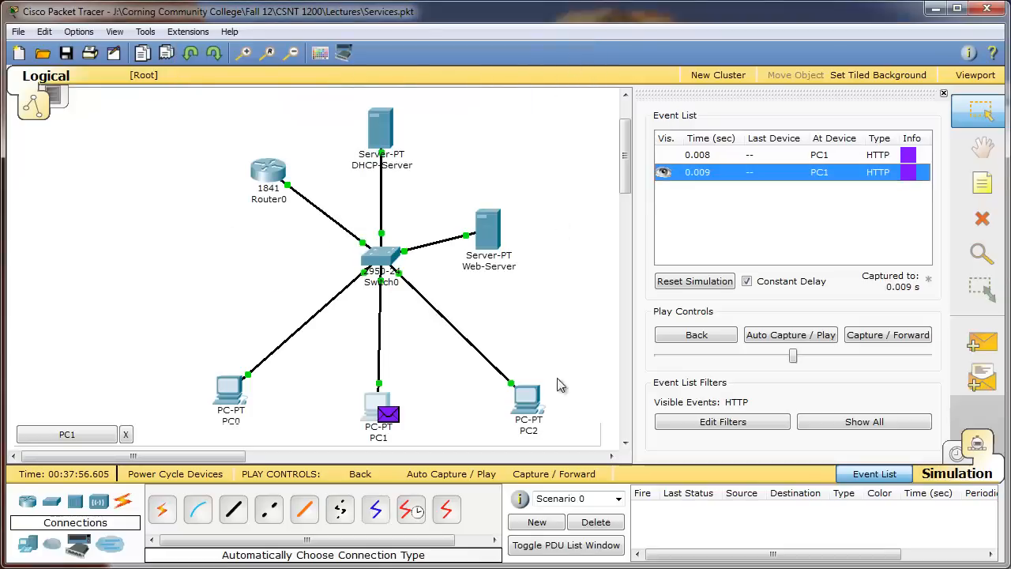
Step: Step the simulation forward to carry the HTTP packet from PC1 through Switch0 to Web-Server, checking Web-Server's addressing on the way
click(575, 474)
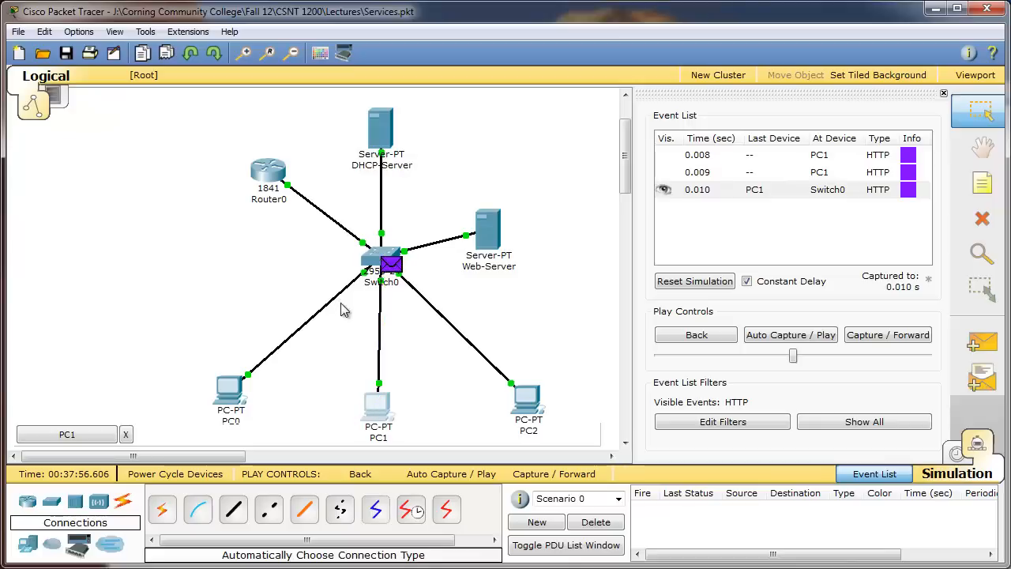
mouse_move(392, 271)
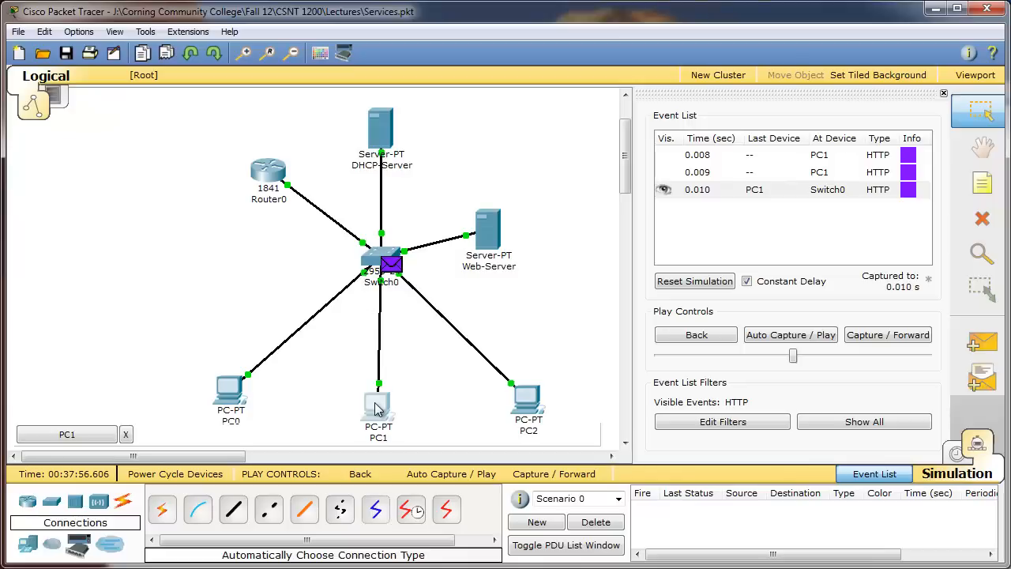
mouse_move(488, 269)
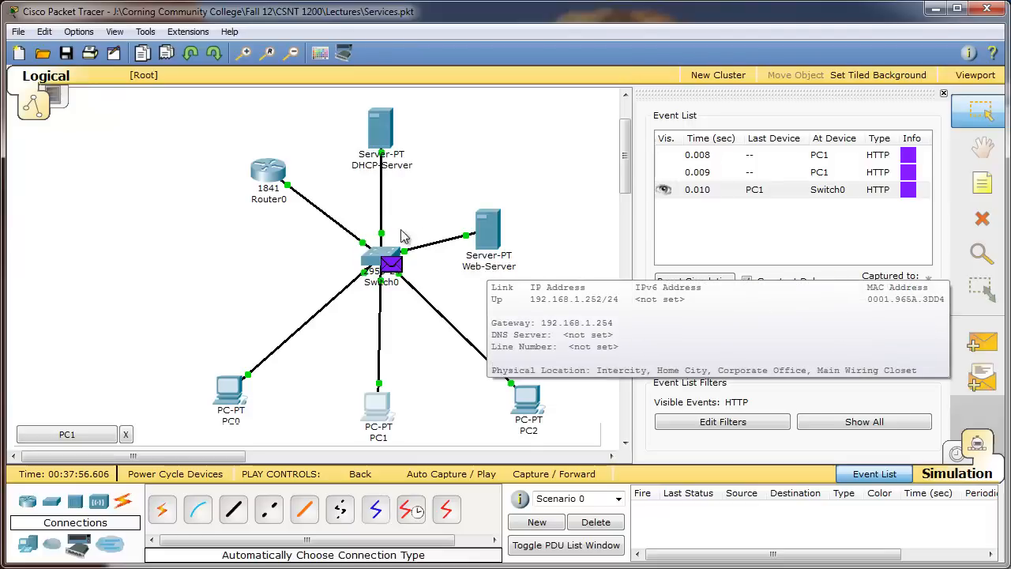
mouse_move(495, 234)
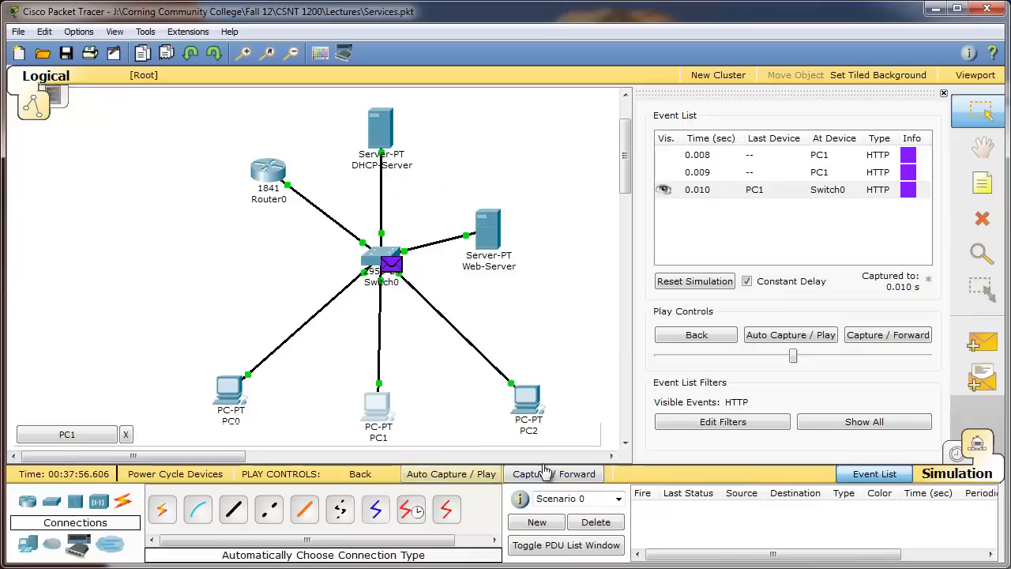
click(568, 477)
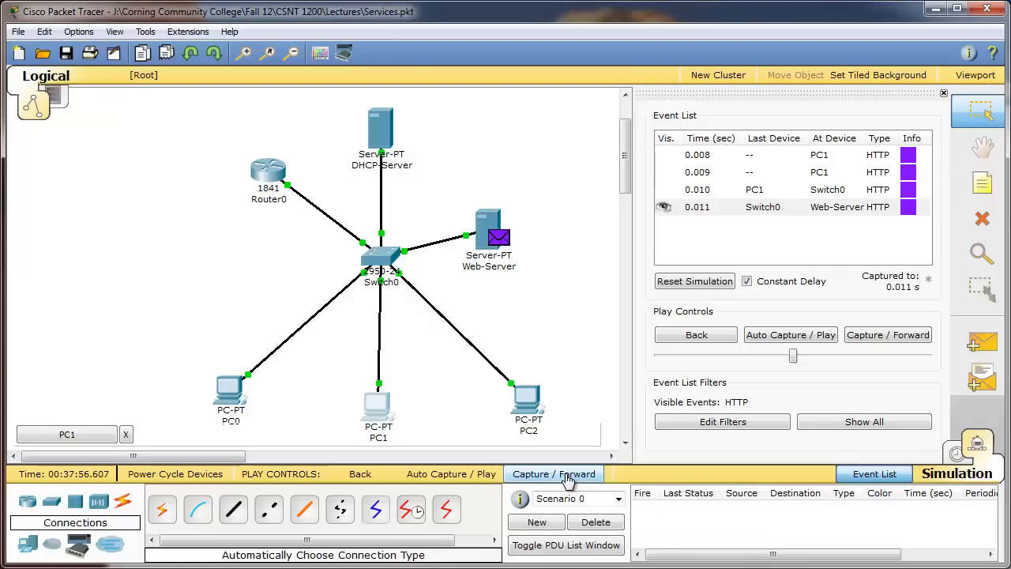
Step: Advance the HTTP reply from Web-Server to Switch0 and examine its outbound PDU details from the Ethernet header down to the HTTP response
click(568, 477)
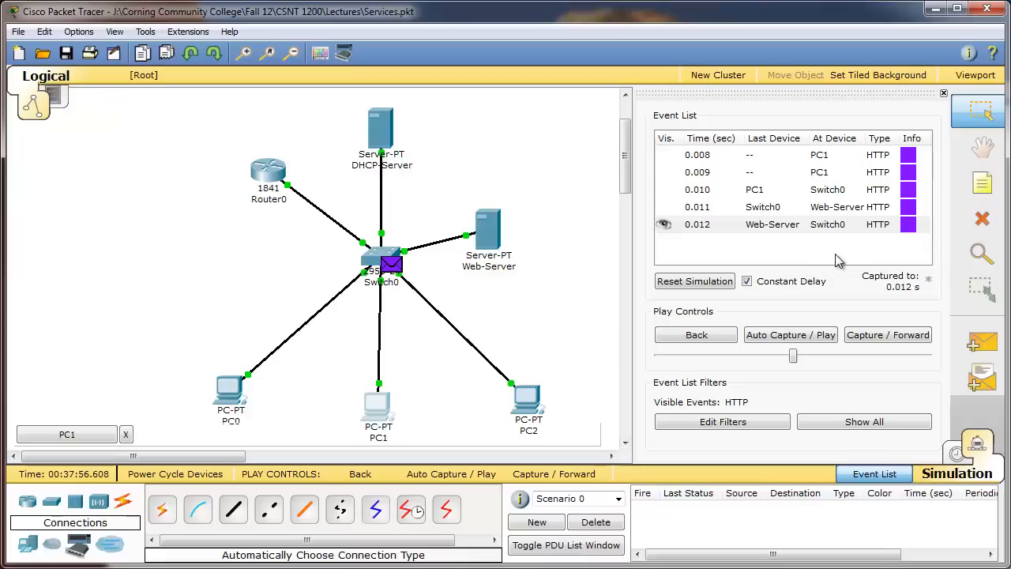
click(908, 225)
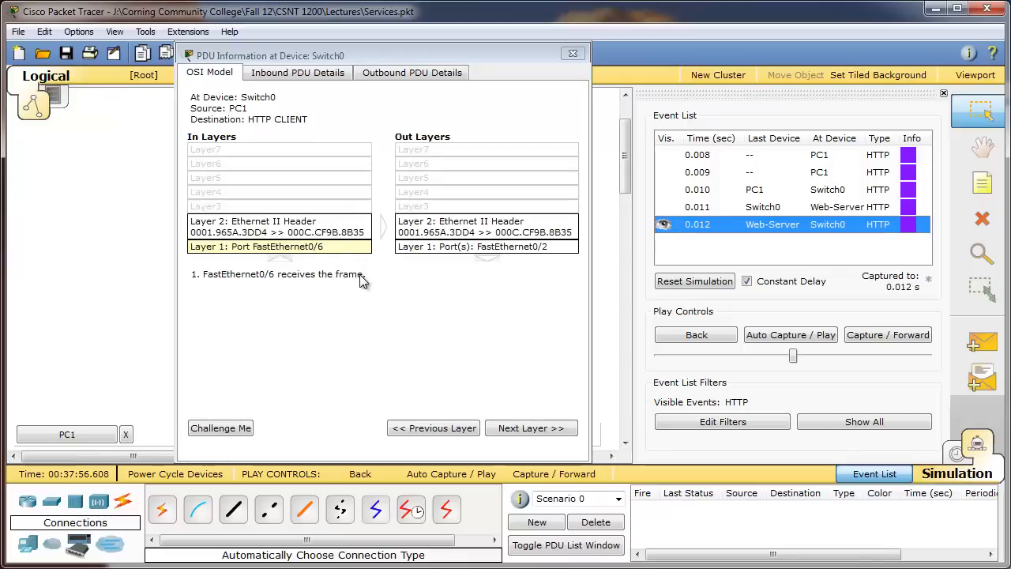
click(388, 75)
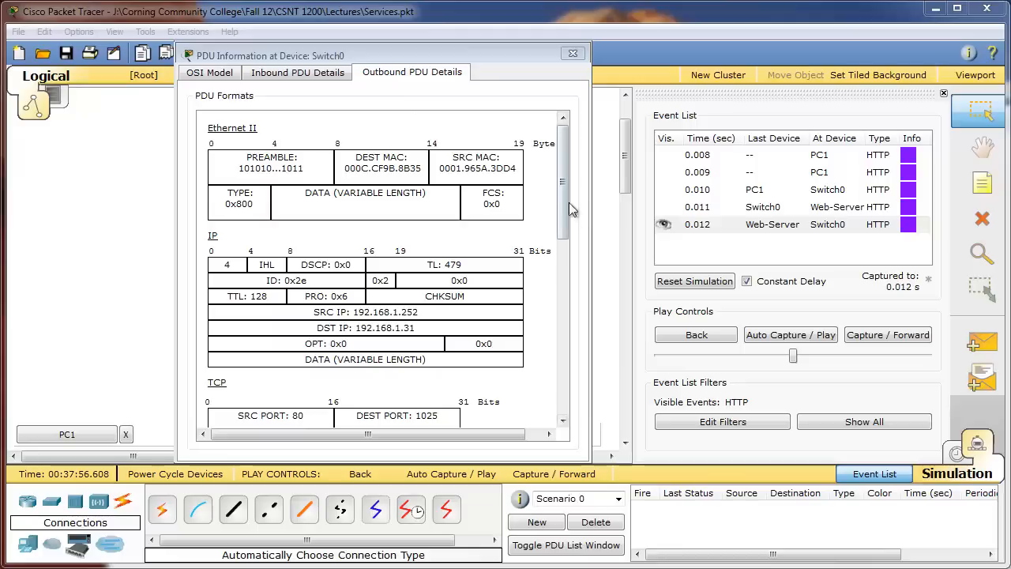
drag(562, 192, 565, 244)
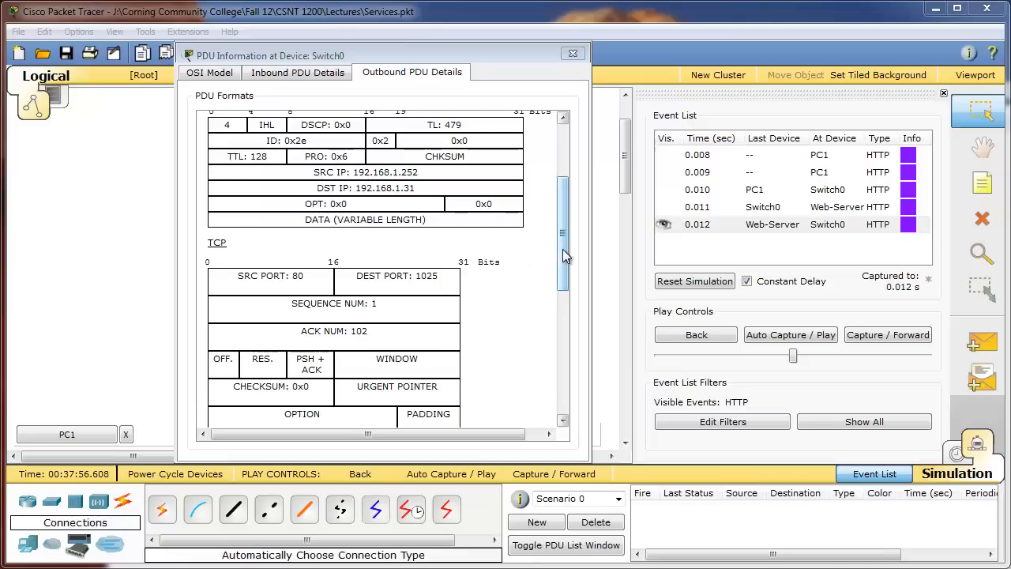
drag(563, 250, 563, 357)
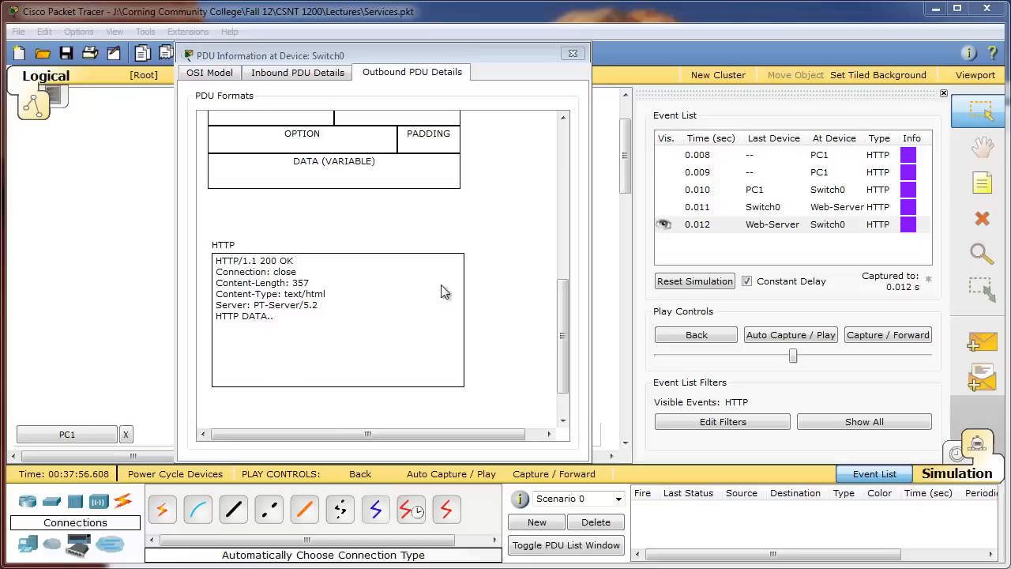
click(573, 53)
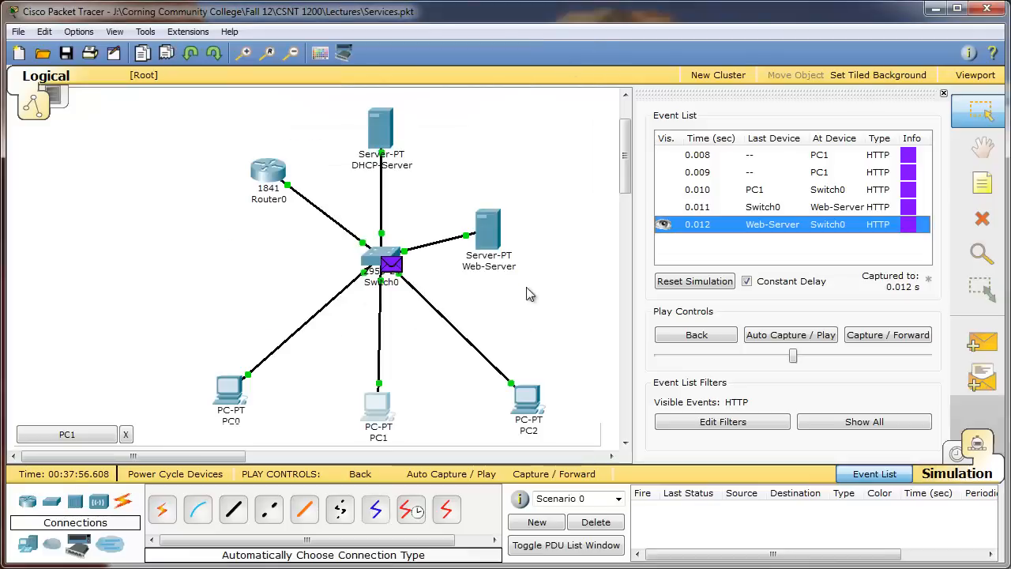
Step: Advance the HTTP reply to PC1, check the web page in PC1's browser and close the browser and PC1 window
click(581, 474)
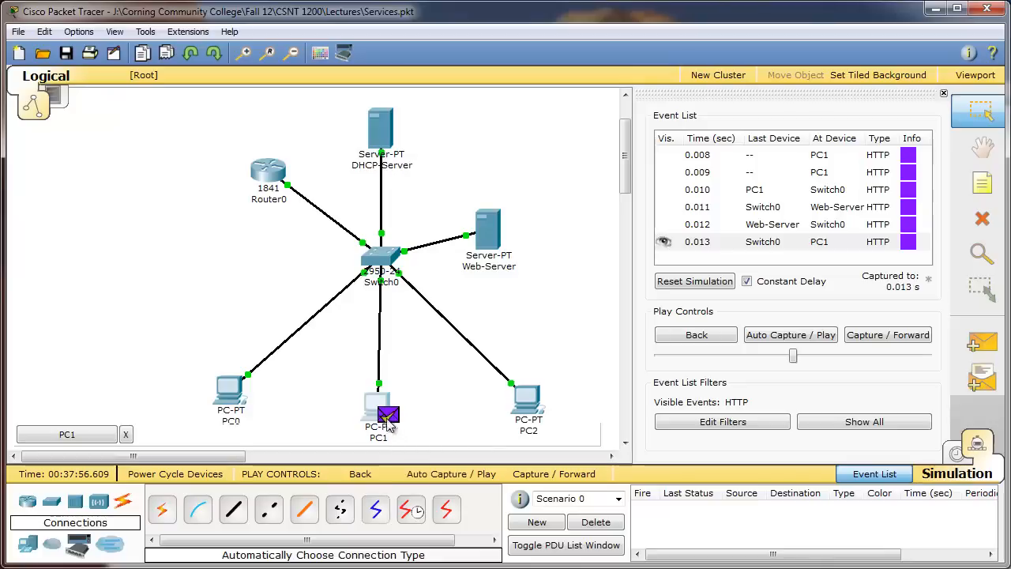
click(87, 435)
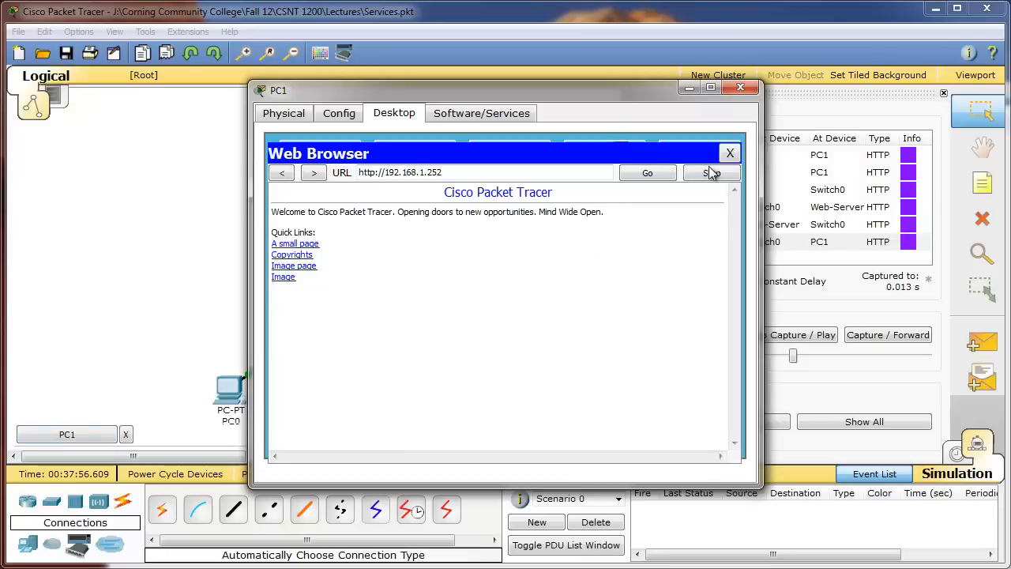
click(730, 154)
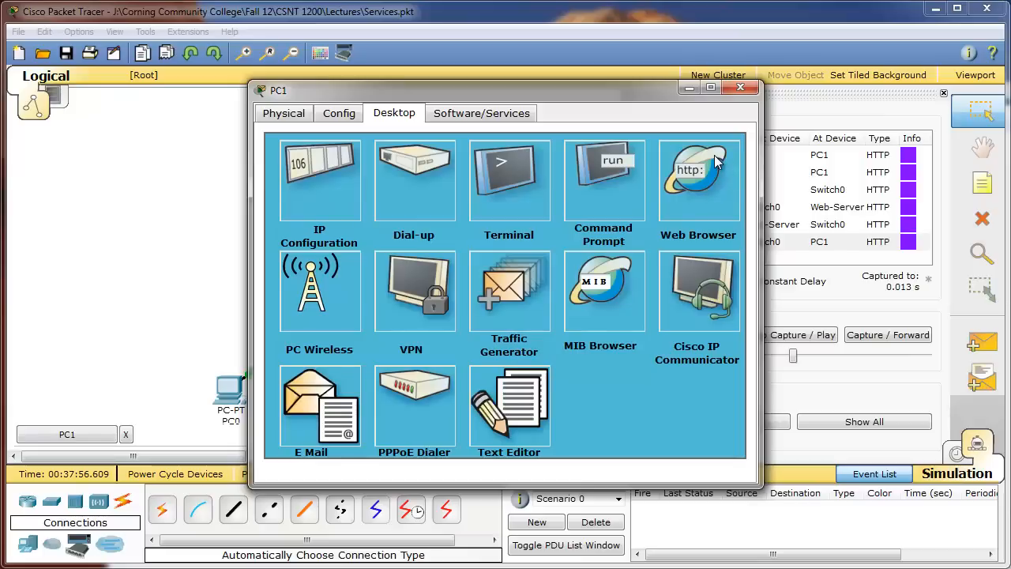
click(743, 89)
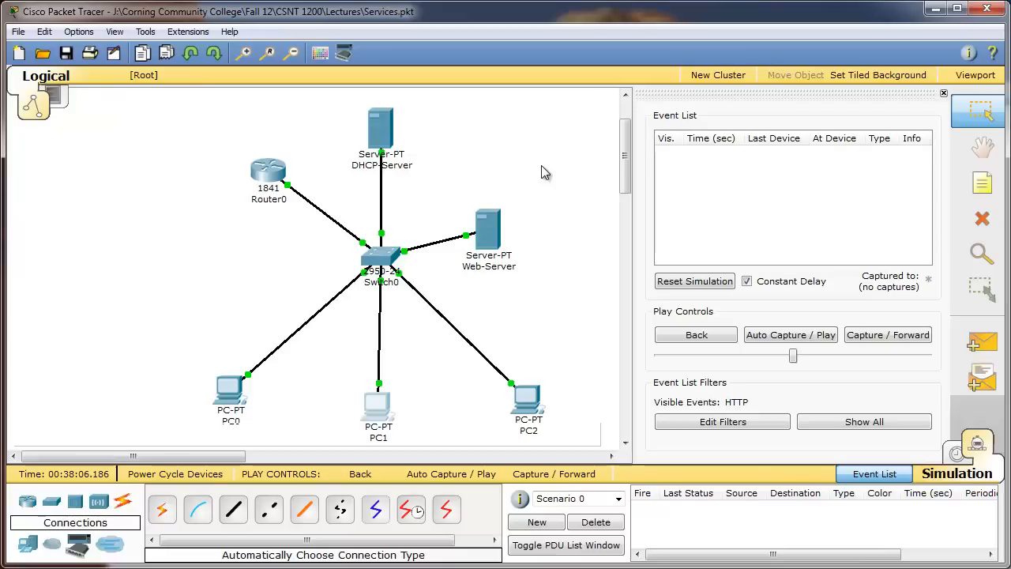
Step: Add a generic server beside DHCP-Server, above Web-Server, and rename it DNS-Server
mouse_move(410, 173)
click(28, 553)
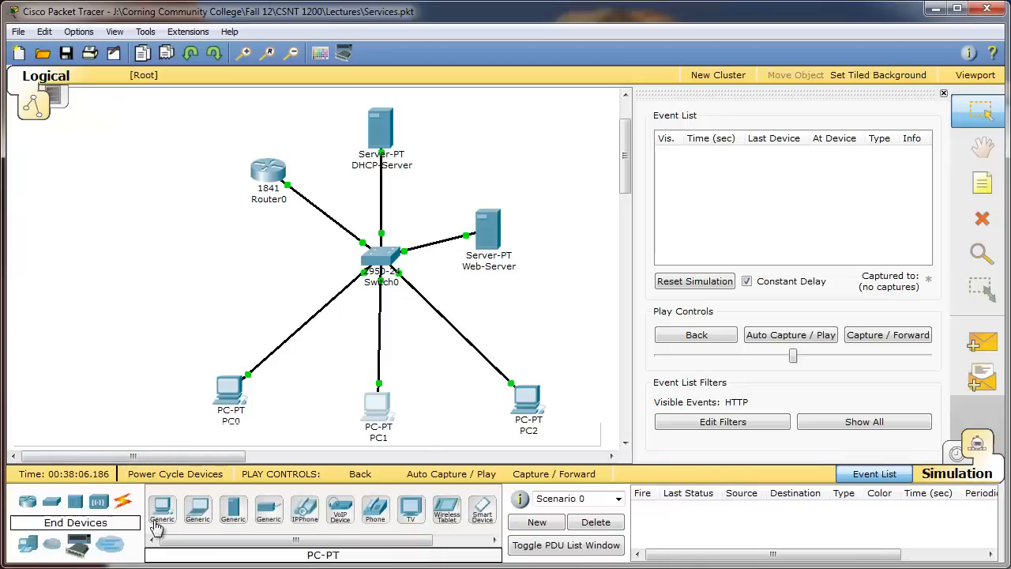
click(232, 510)
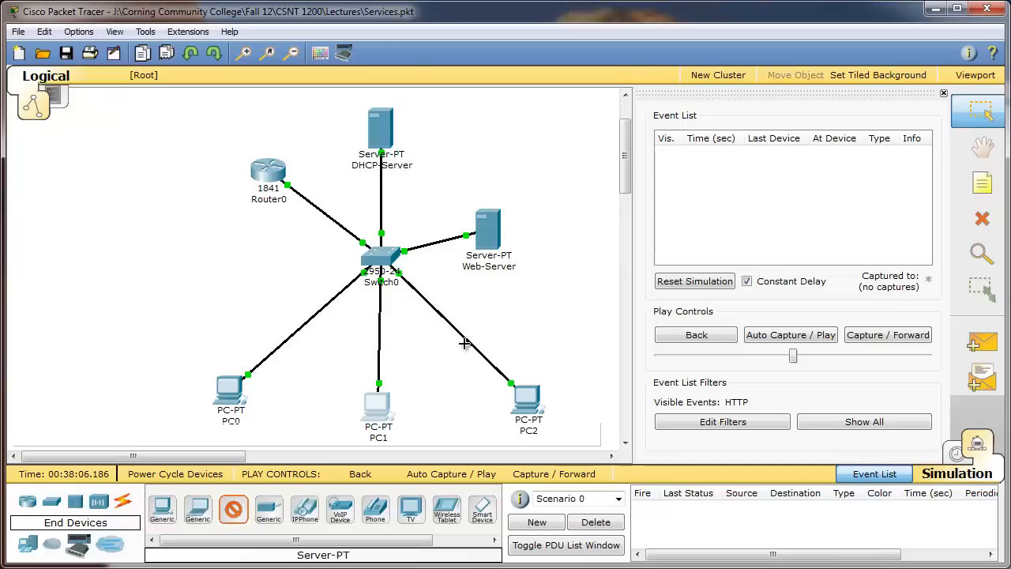
click(471, 128)
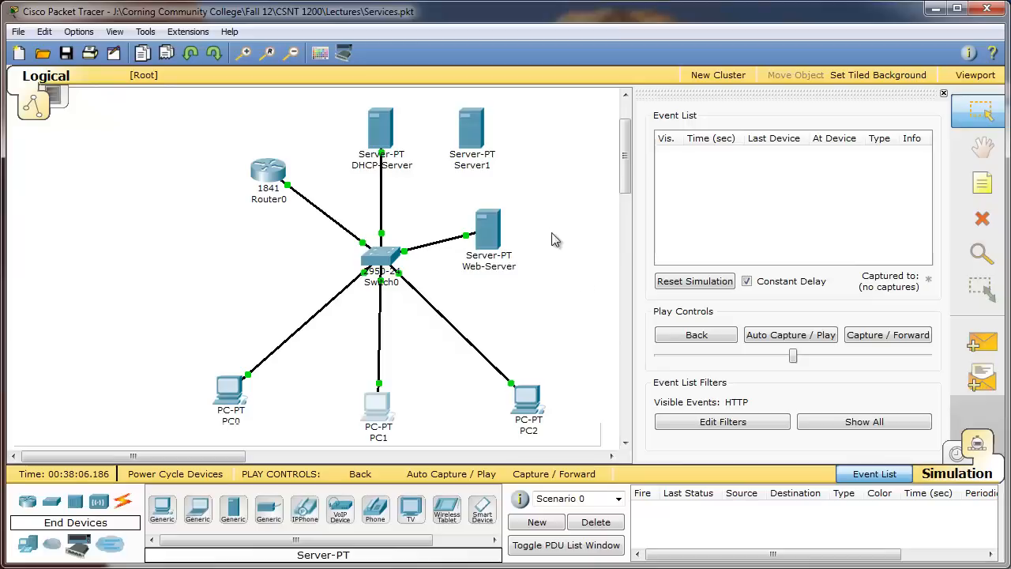
click(477, 165)
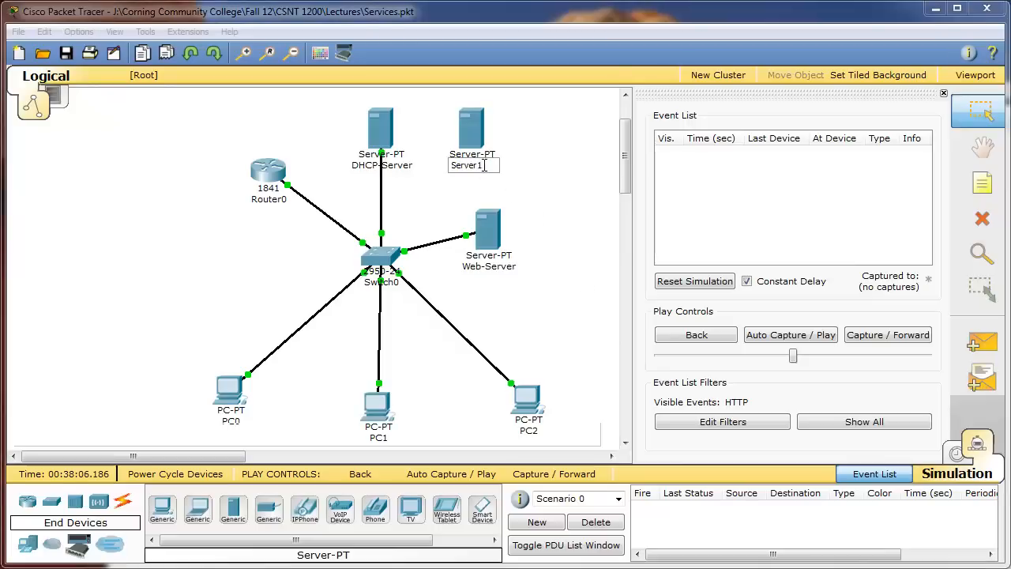
drag(484, 165, 418, 173)
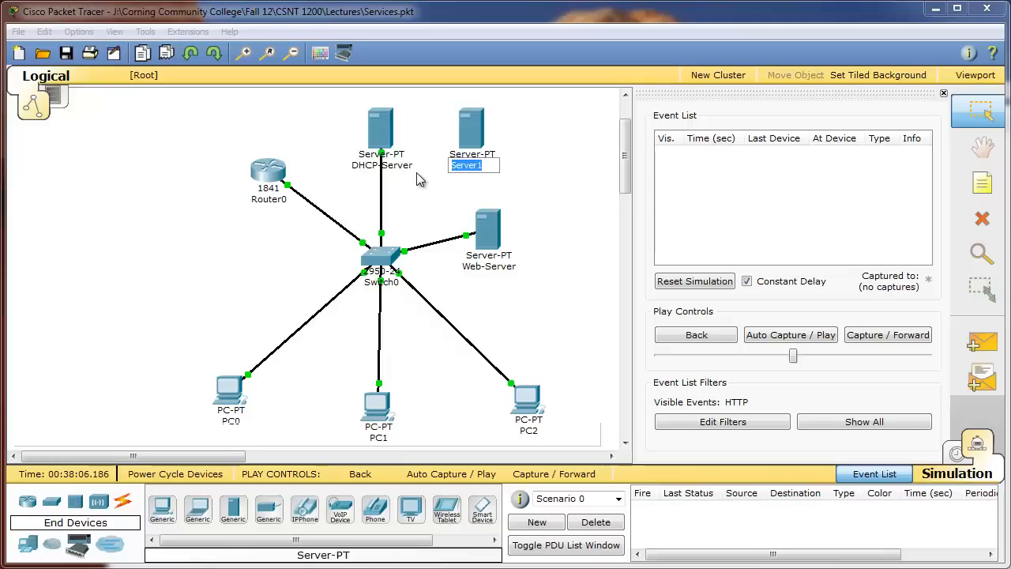
text(DNS)
text(Server)
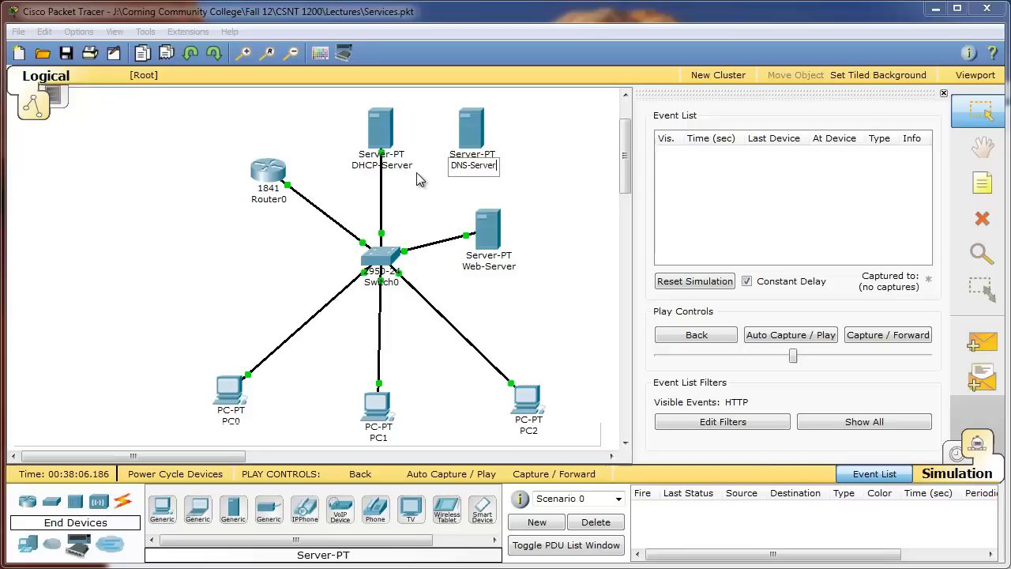
click(582, 241)
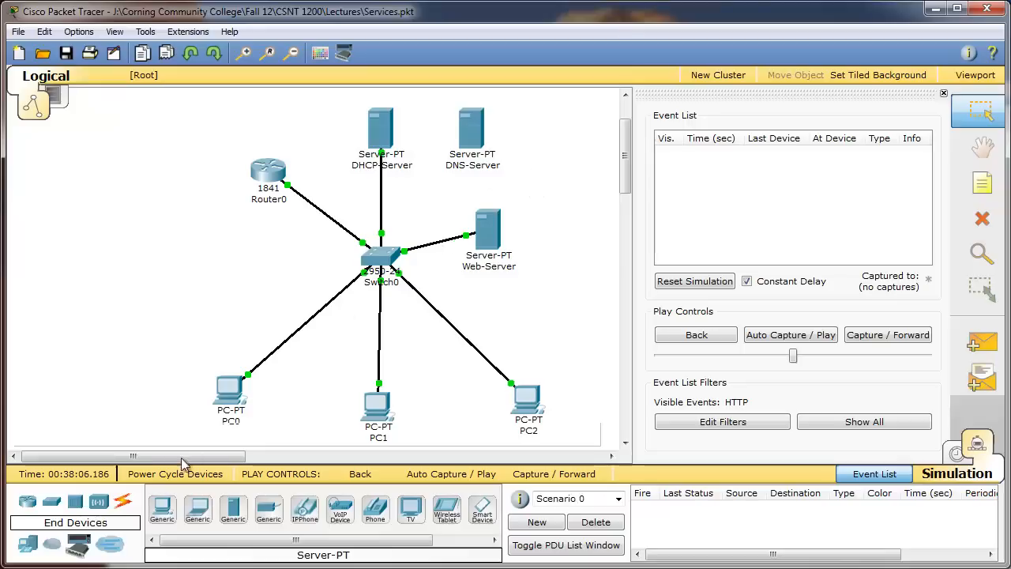
Step: Connect DNS-Server to Switch0 with an automatically chosen cable and fast-forward the time in realtime mode
click(124, 506)
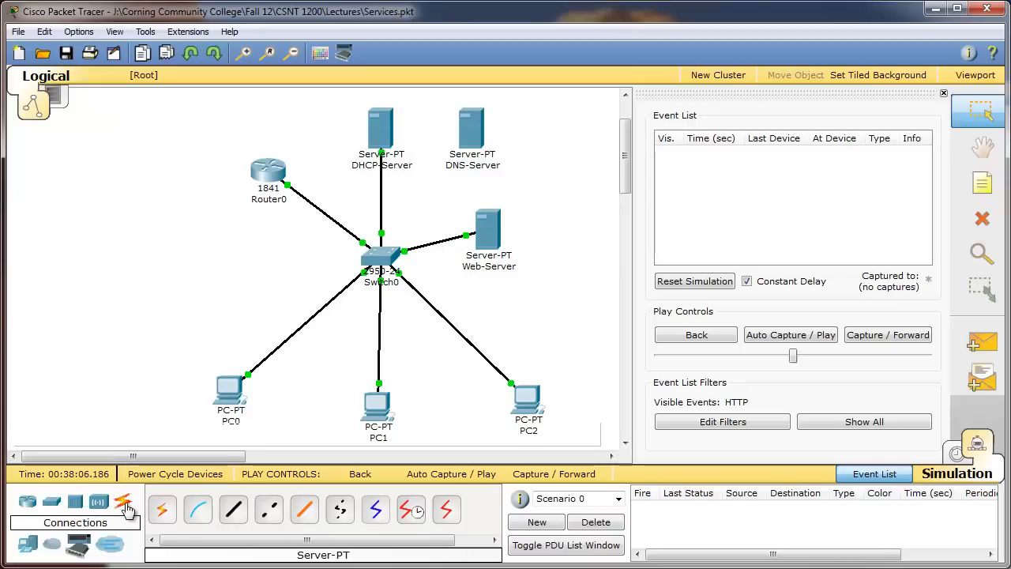
click(162, 509)
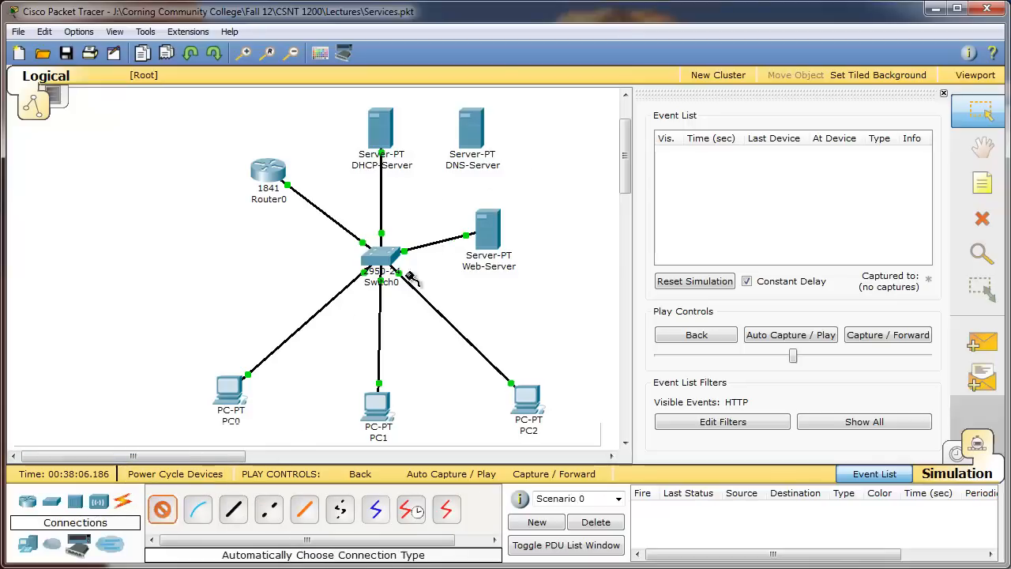
click(460, 153)
click(385, 259)
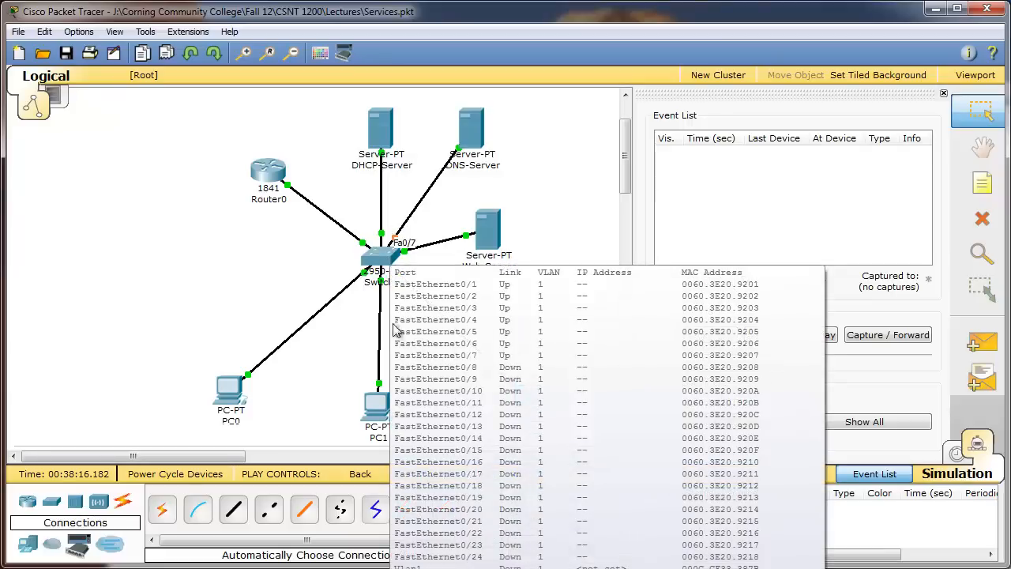
click(958, 456)
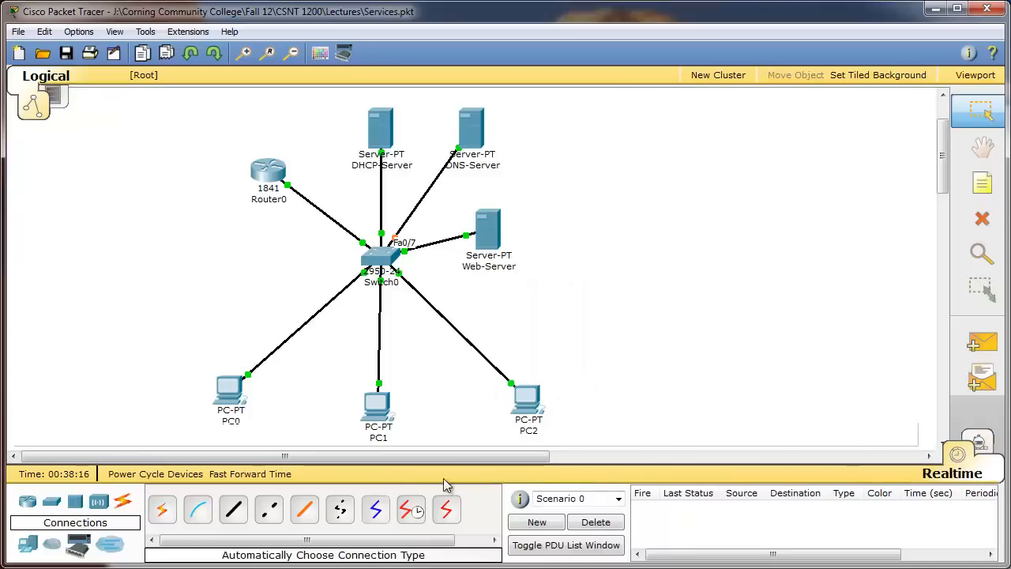
click(252, 476)
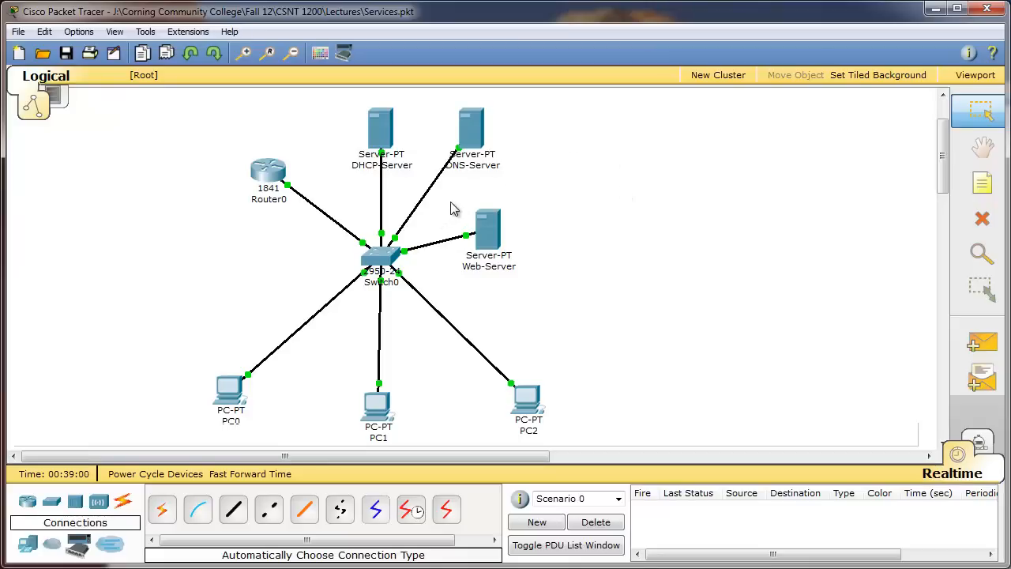
Step: Give DNS-Server the static IP address 192.168.1.251, subnet mask 255.255.255.0 and default gateway 192.168.1.254
click(474, 131)
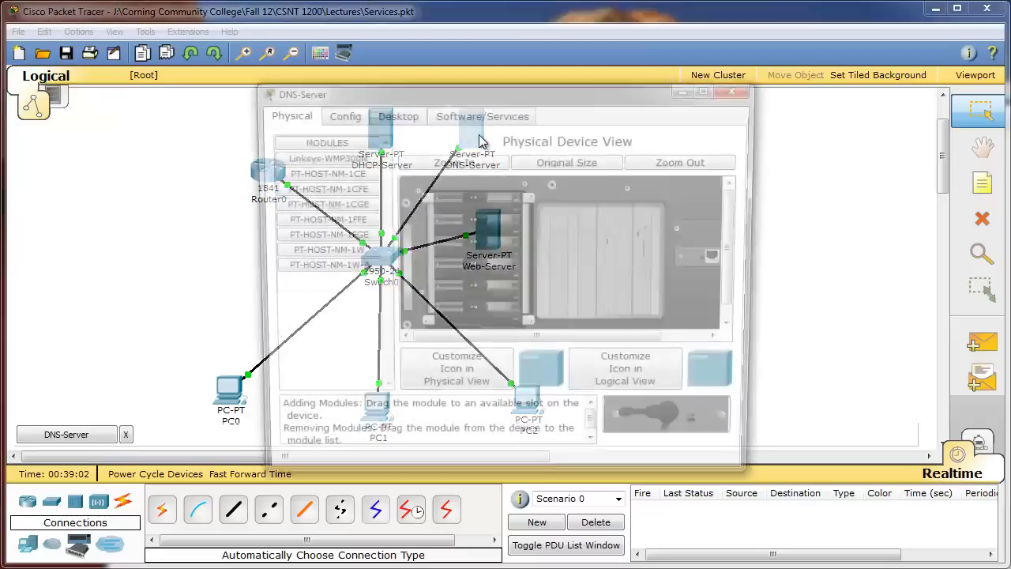
click(407, 117)
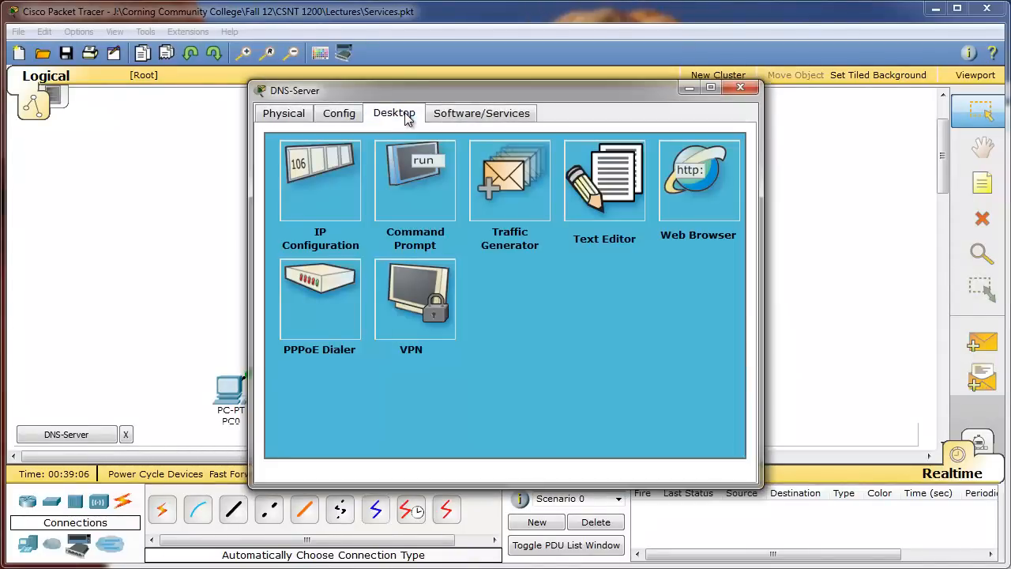
click(339, 198)
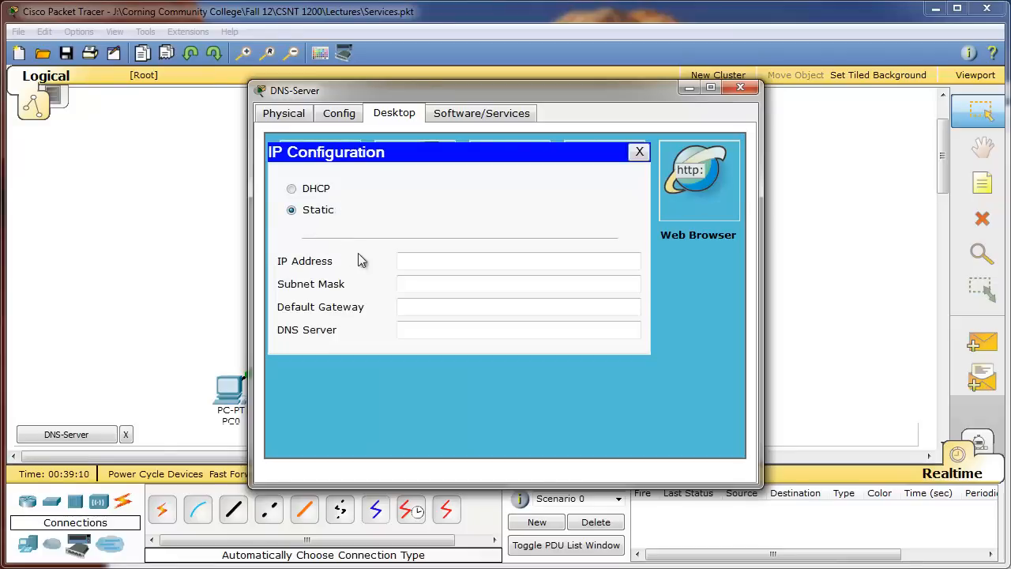
click(402, 265)
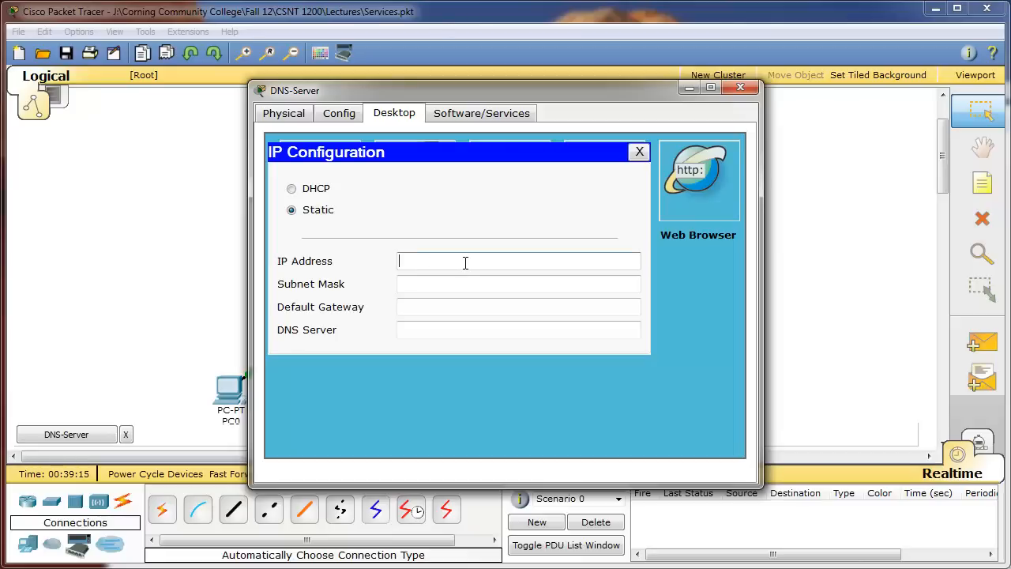
text(192.168.1.251)
click(523, 285)
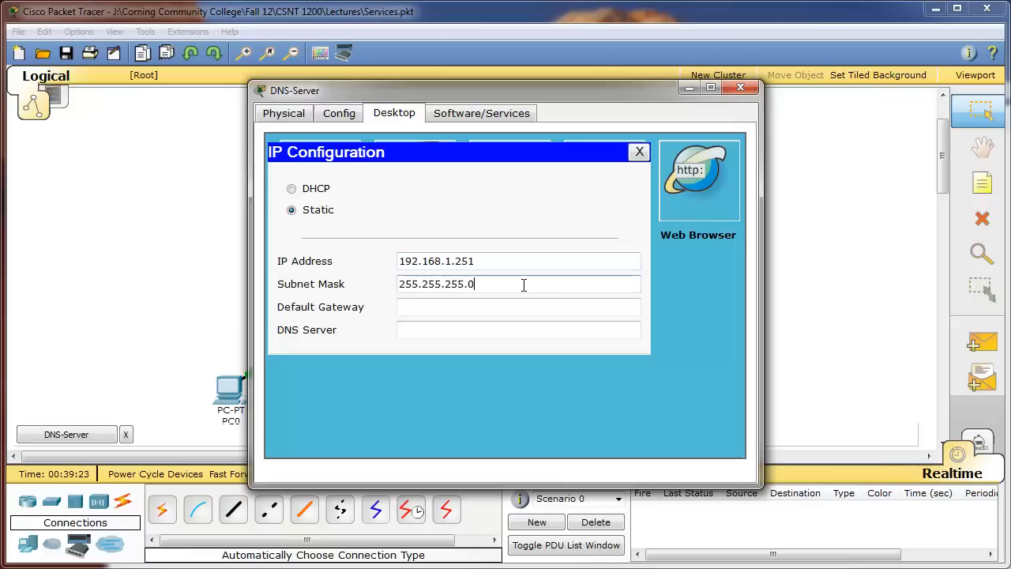
click(521, 307)
text(1)
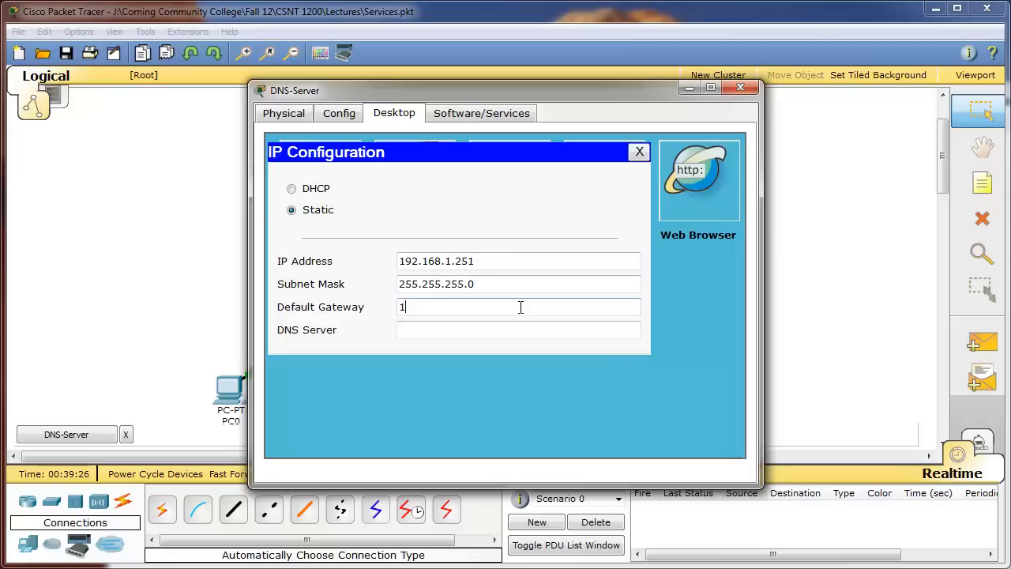
text(92.168.1.254)
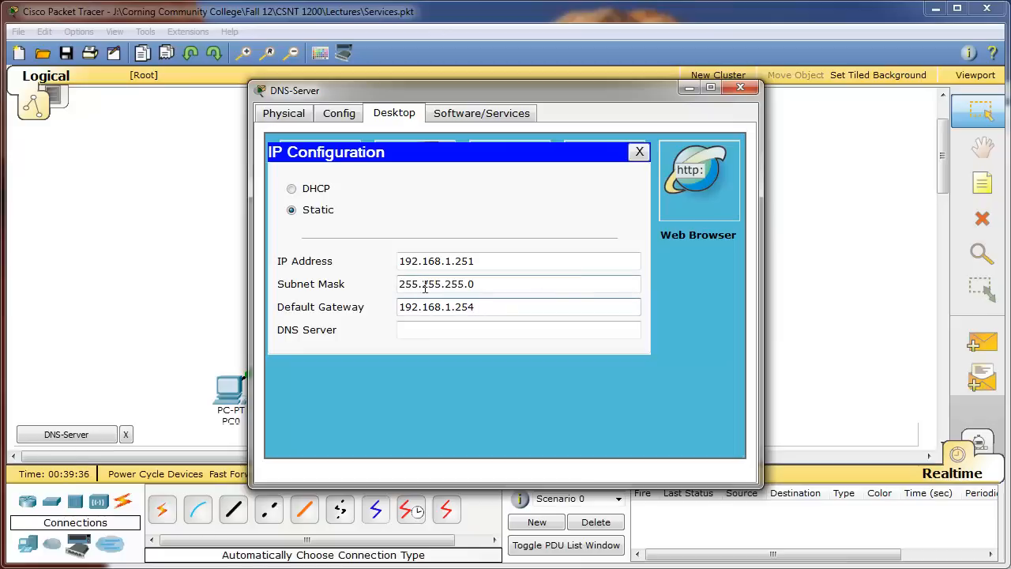
Step: Set DNS-Server's own DNS server address to 192.168.1.251 and close its configuration window
click(498, 330)
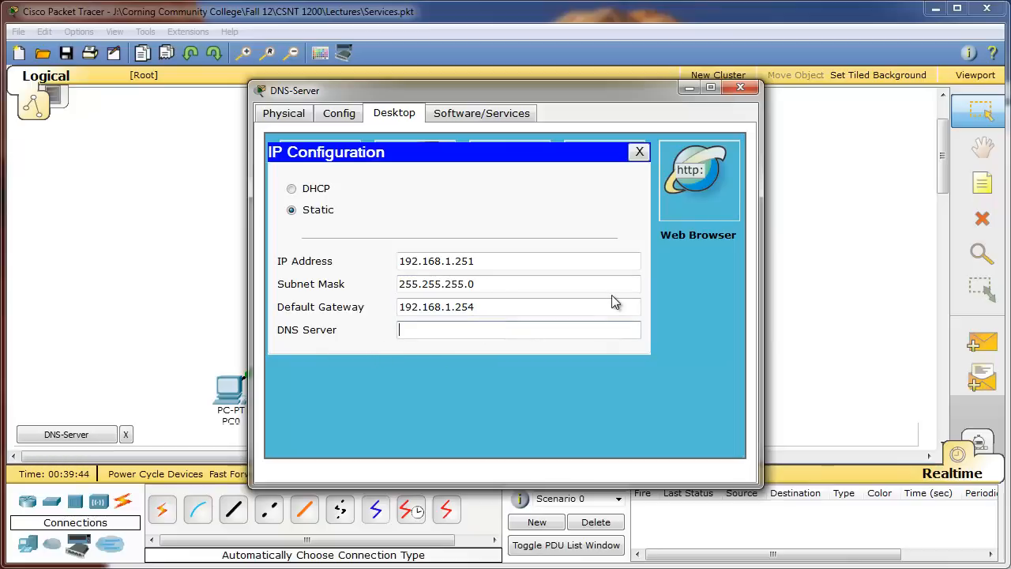
text(192.168)
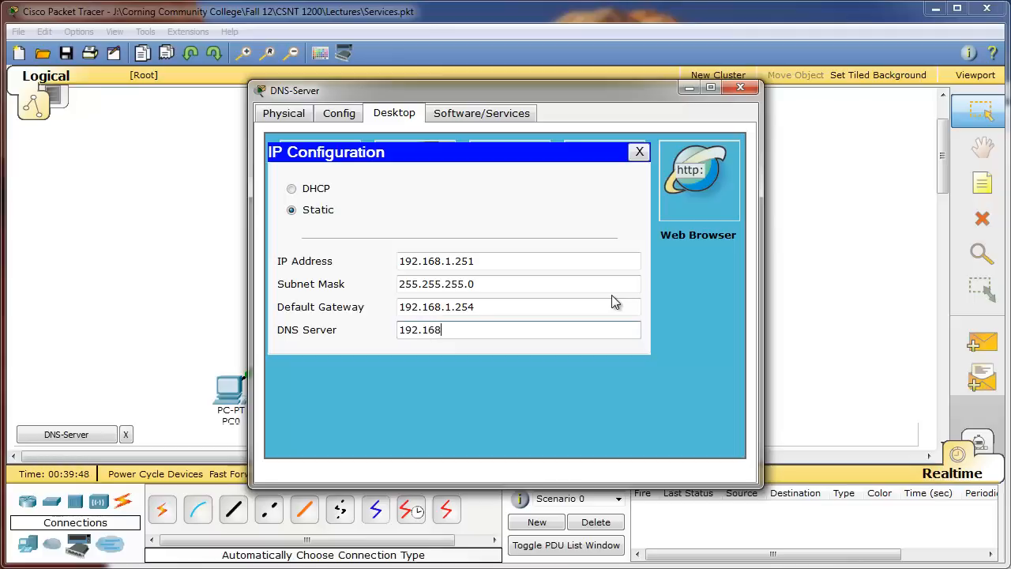
text(.1.251)
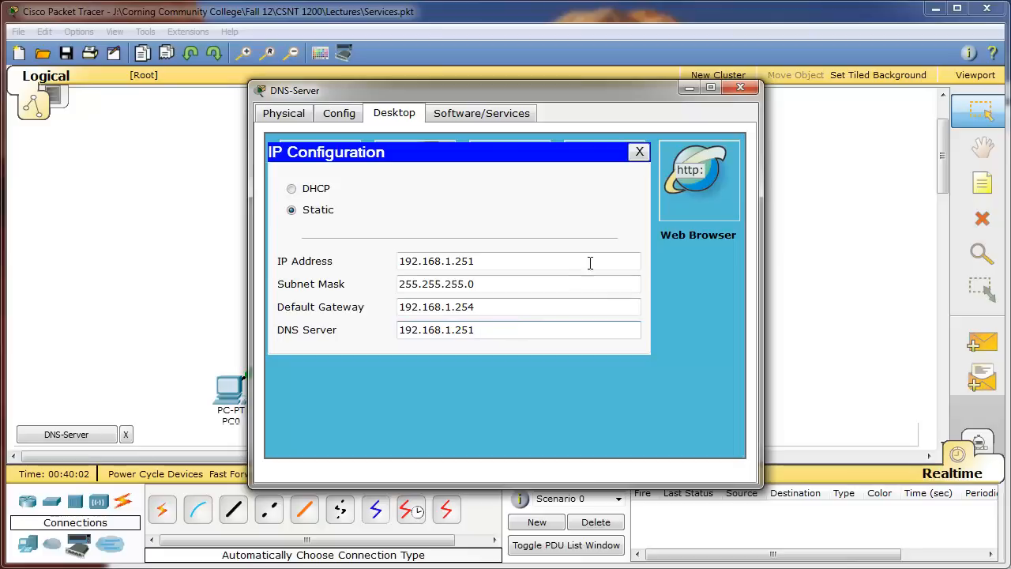
click(640, 153)
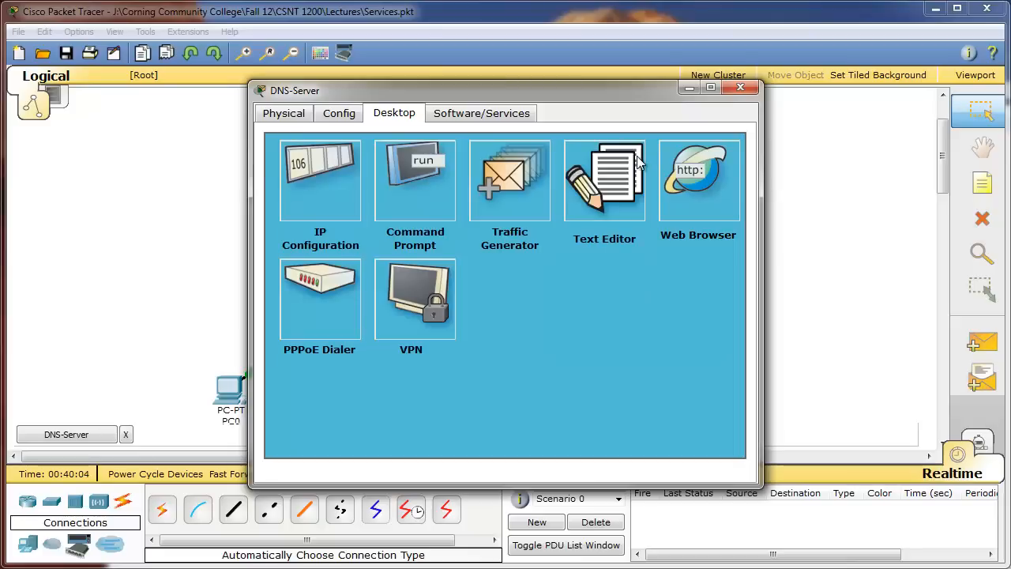
click(741, 88)
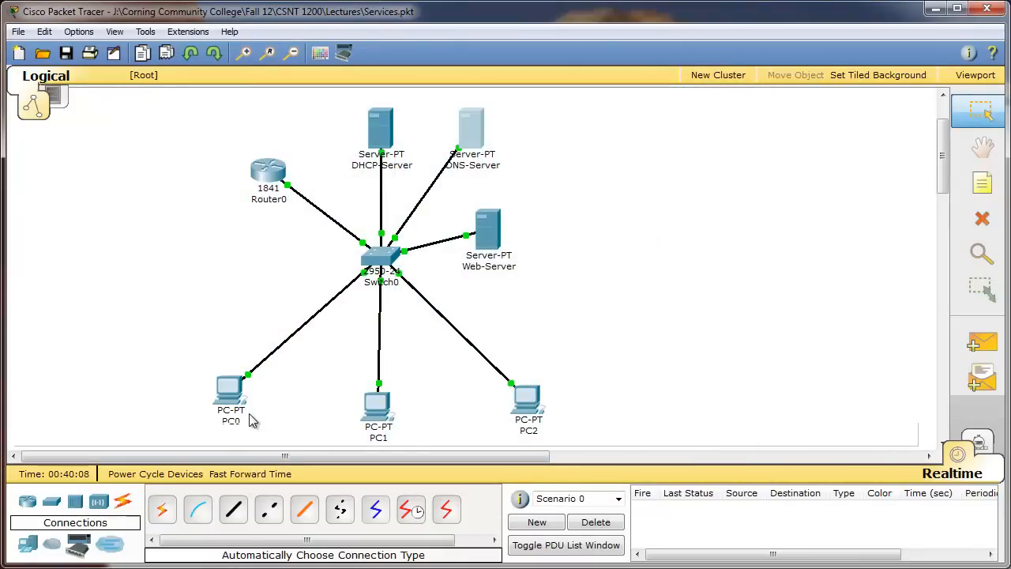
mouse_move(245, 413)
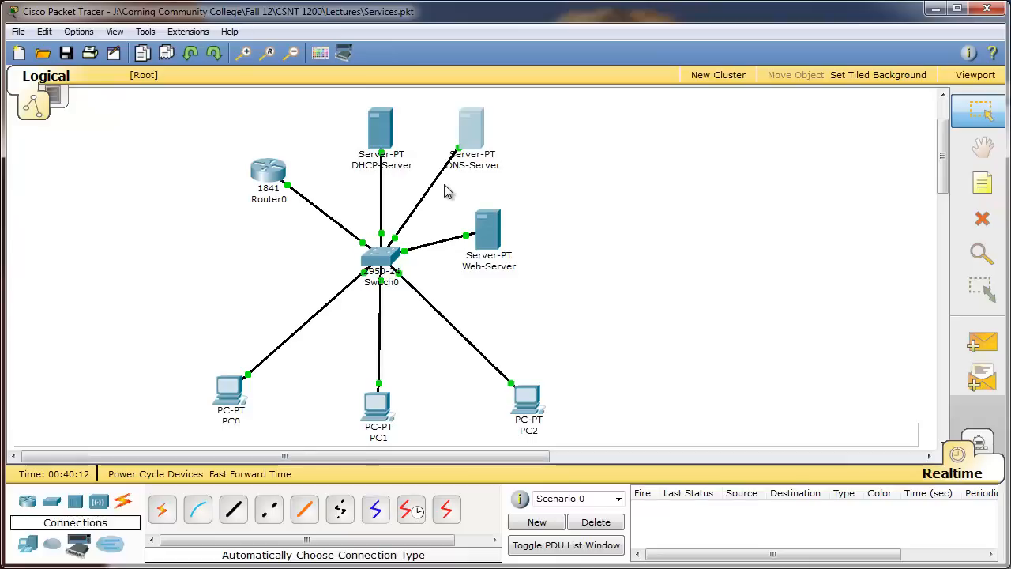
Step: Ping DNS-Server at 192.168.1.251 from PC0's command prompt and close PC0's window
click(229, 389)
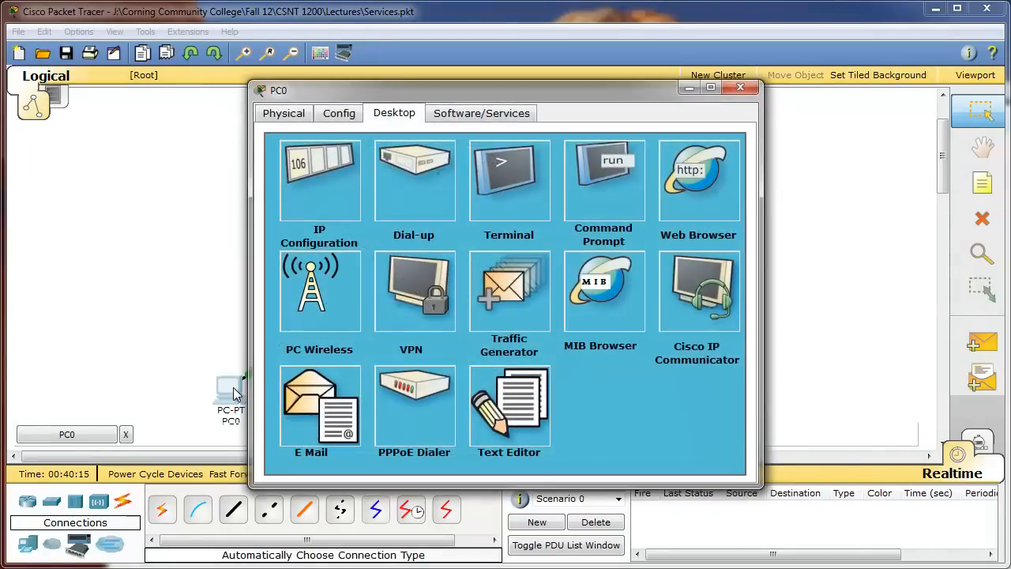
click(607, 184)
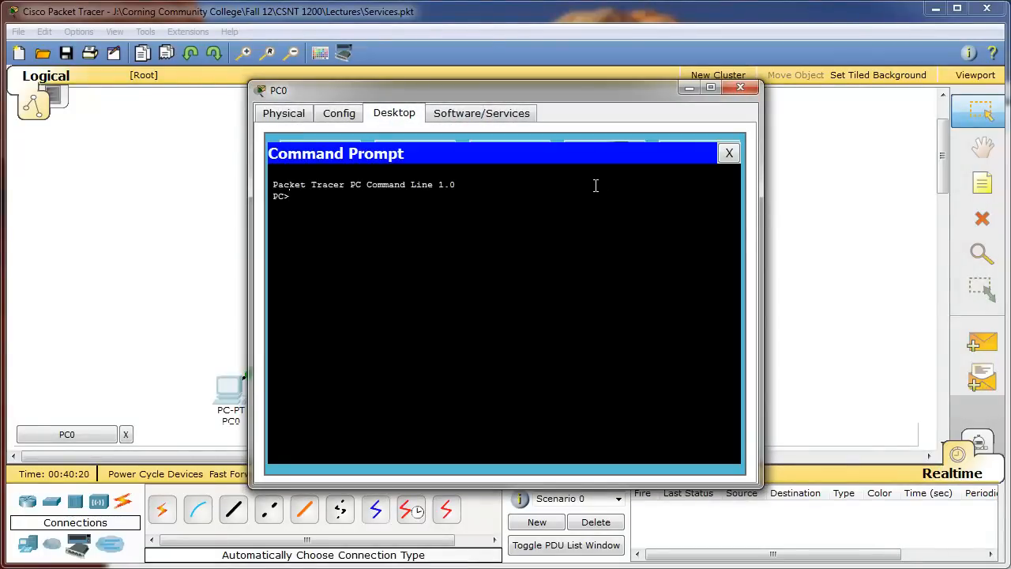
text(ping 192.168.1.)
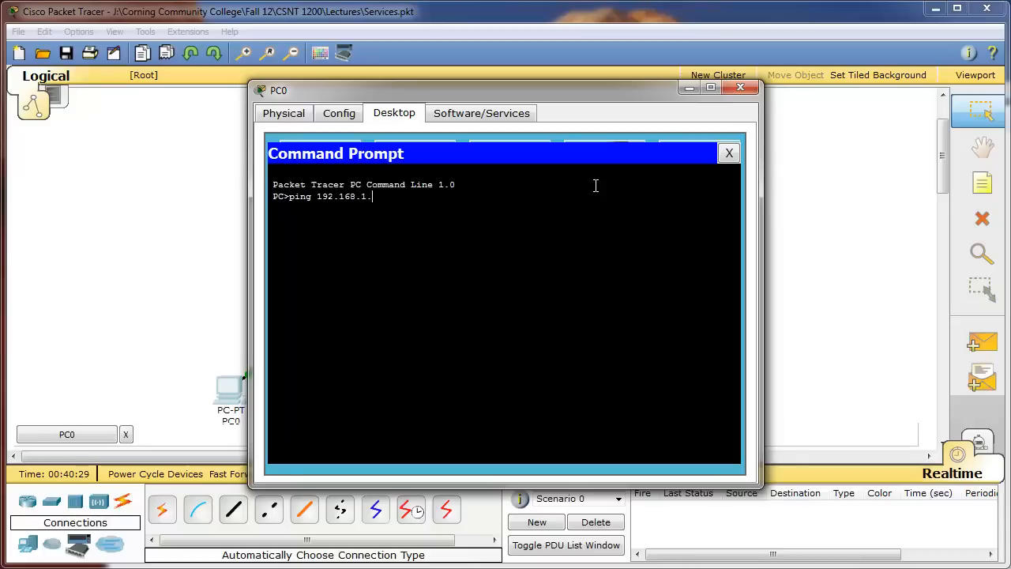
text(251)
key(Return)
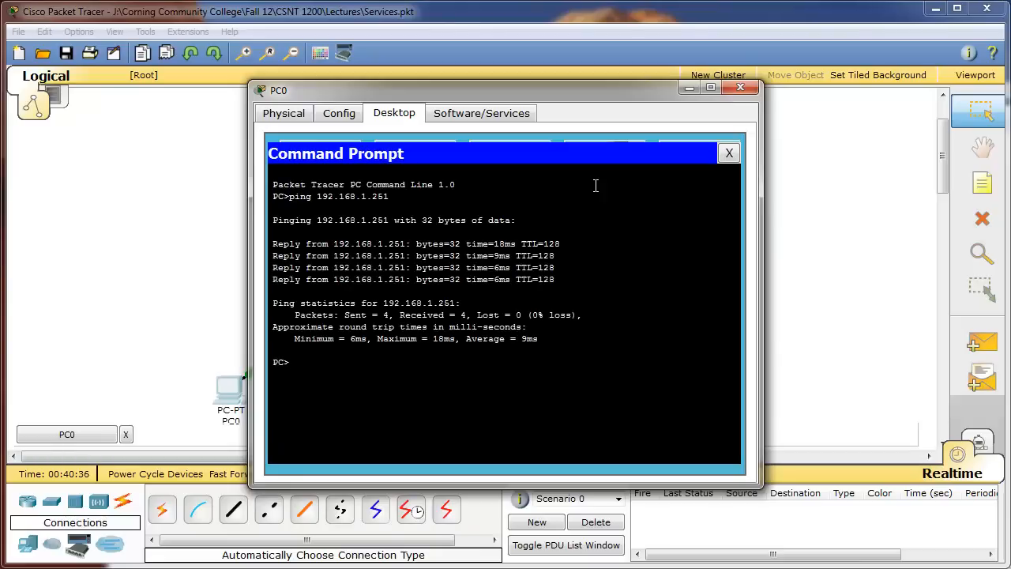
click(729, 157)
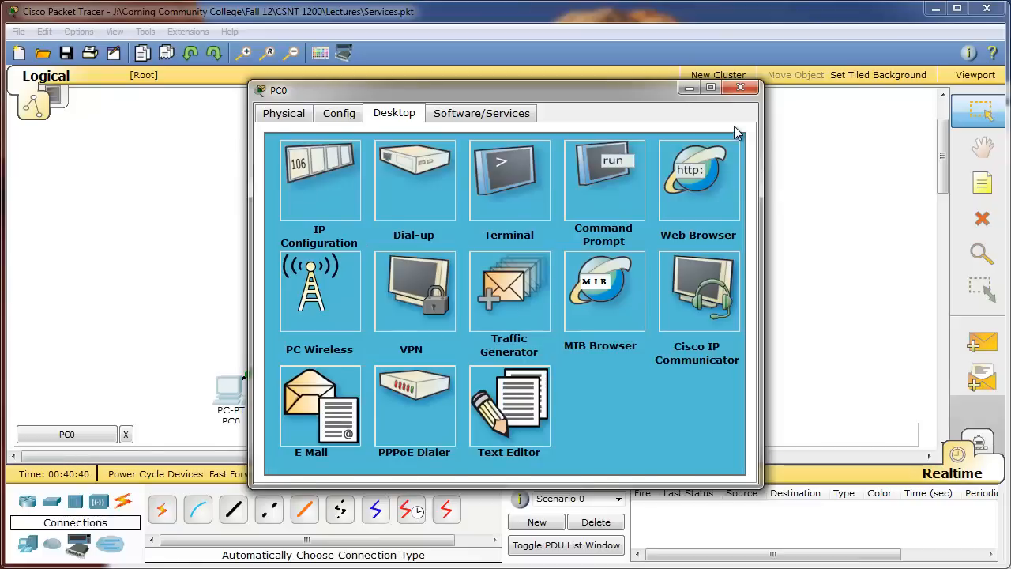
click(741, 87)
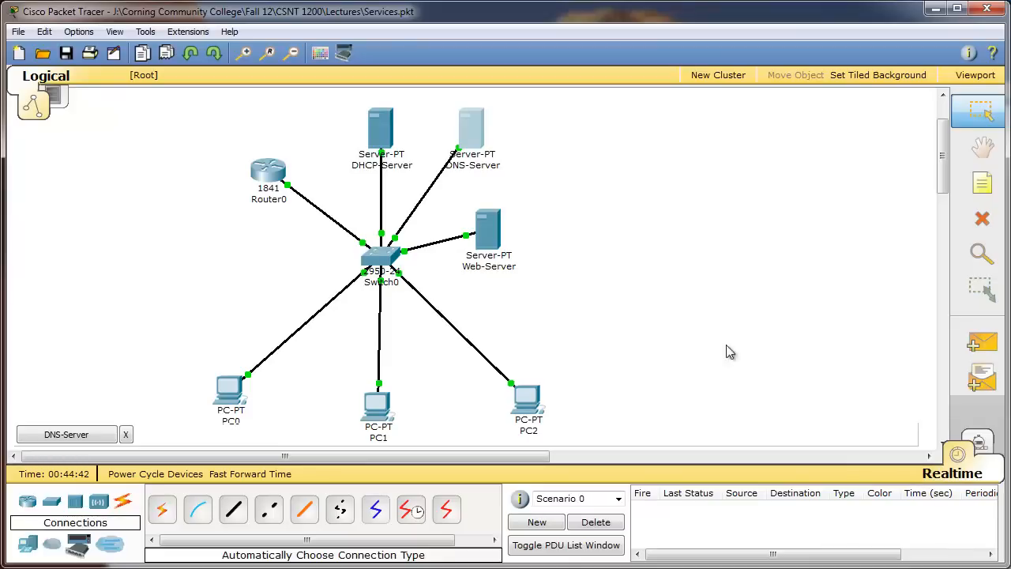
Step: Turn off the HTTP, HTTPS and DHCP services on DNS-Server
click(472, 122)
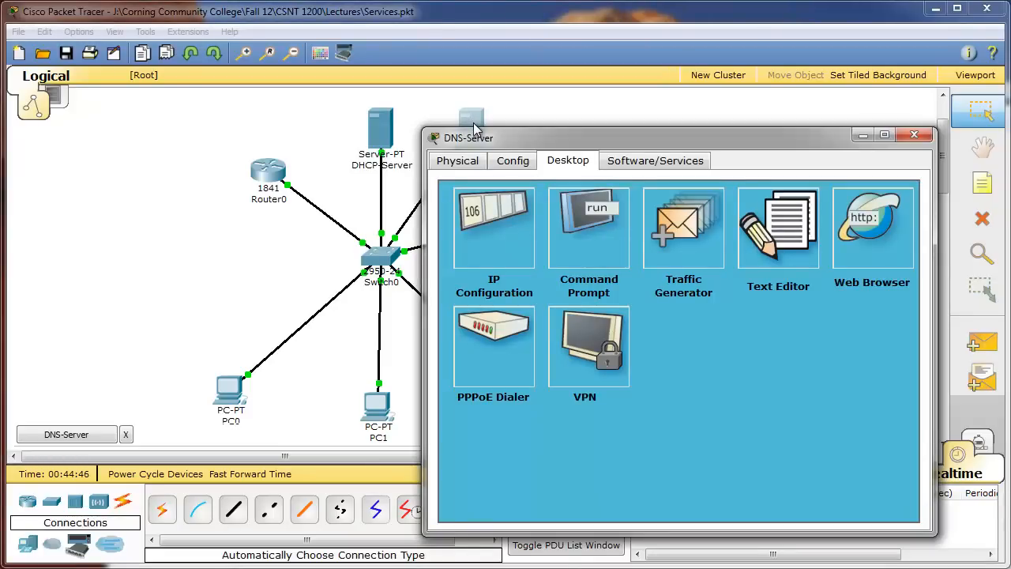
click(506, 170)
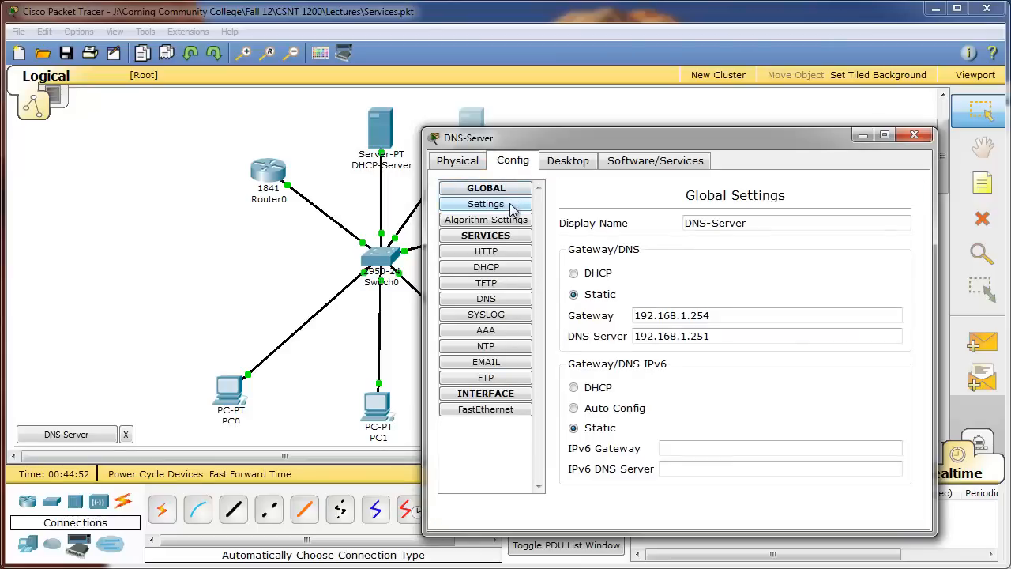
click(510, 254)
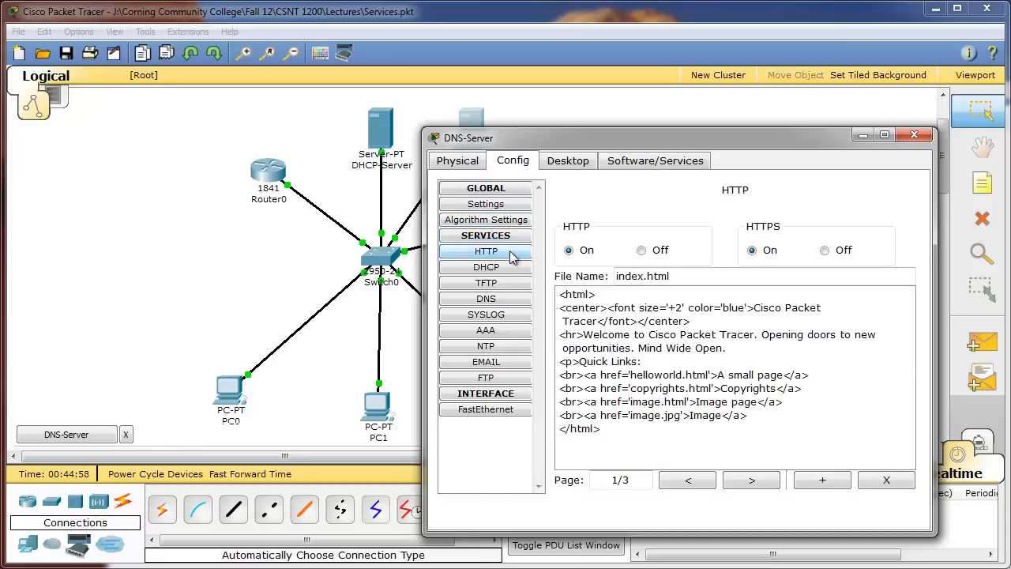
click(641, 253)
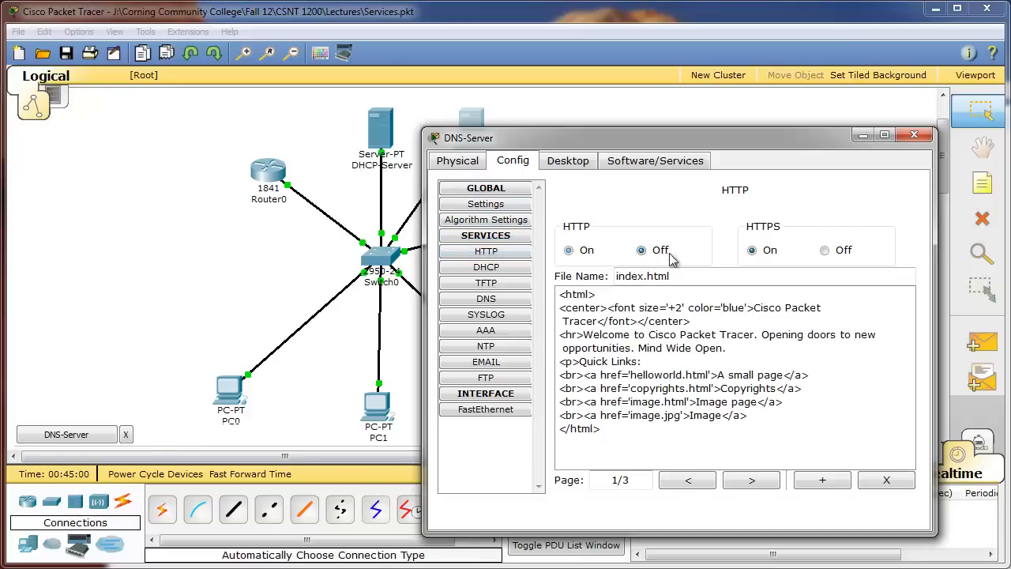
click(834, 254)
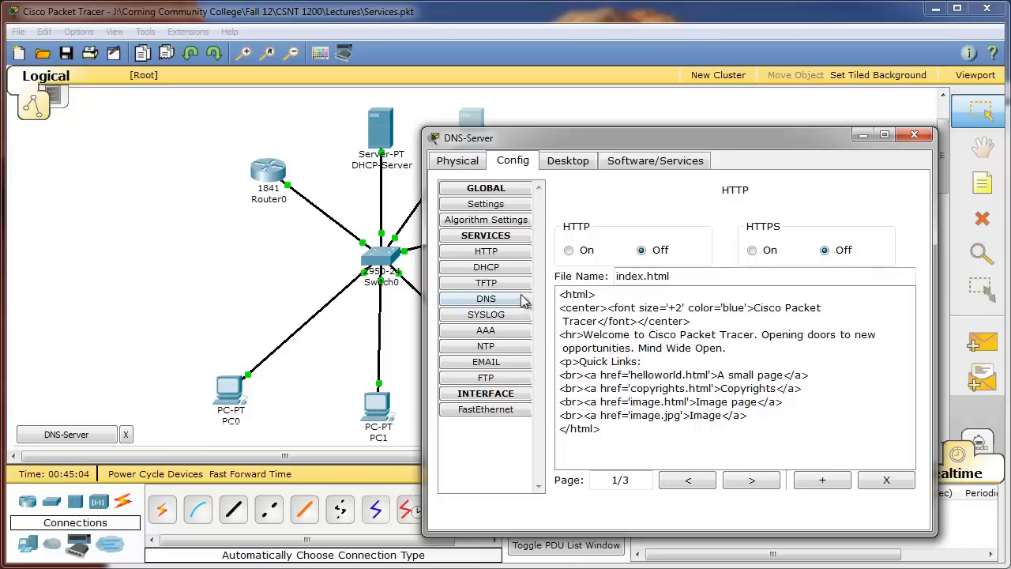
click(516, 270)
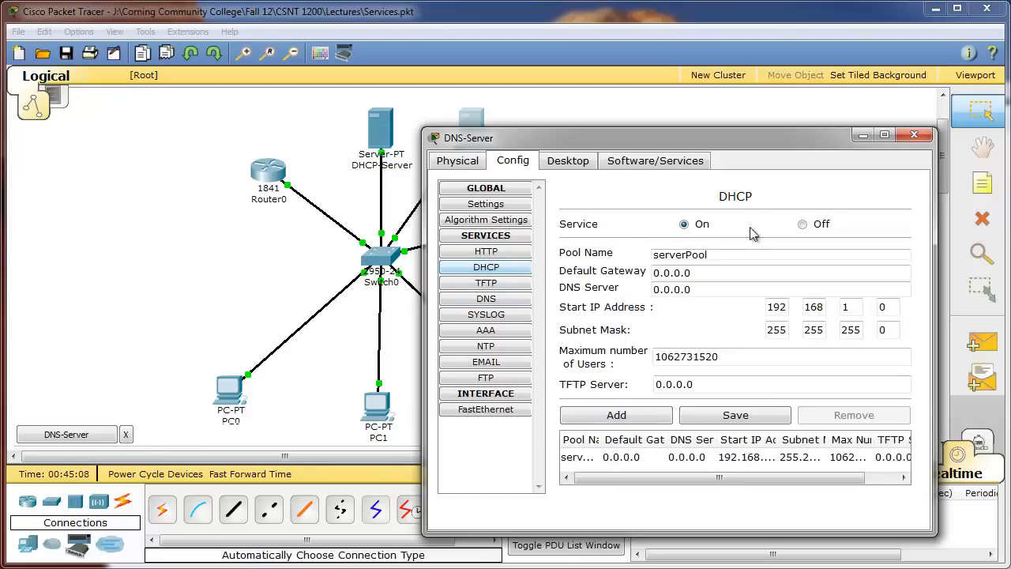
click(802, 224)
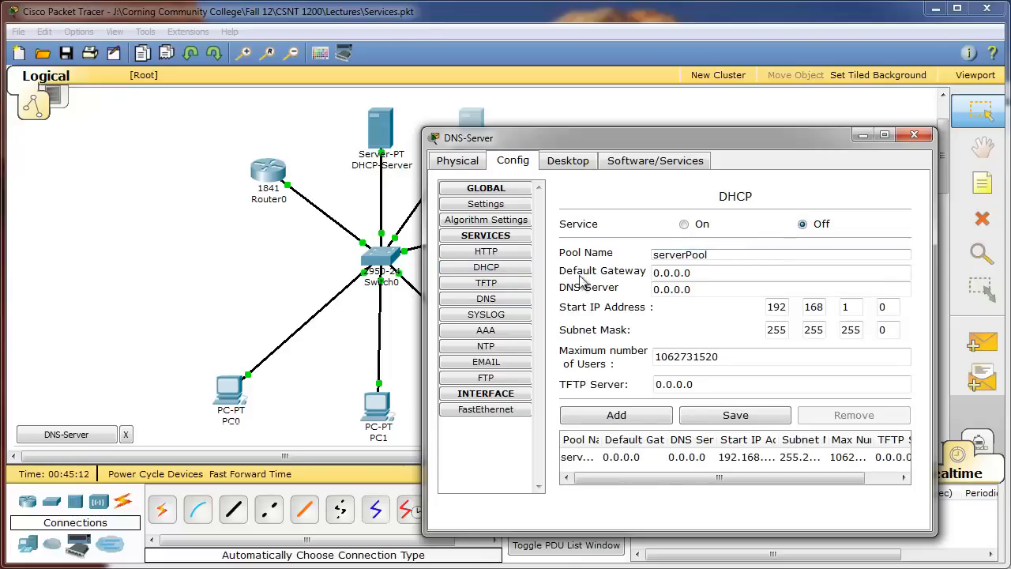
Step: Add an A record on DNS-Server mapping the site owner's .com domain name to 192.168.1.252, and close its configuration window
click(522, 307)
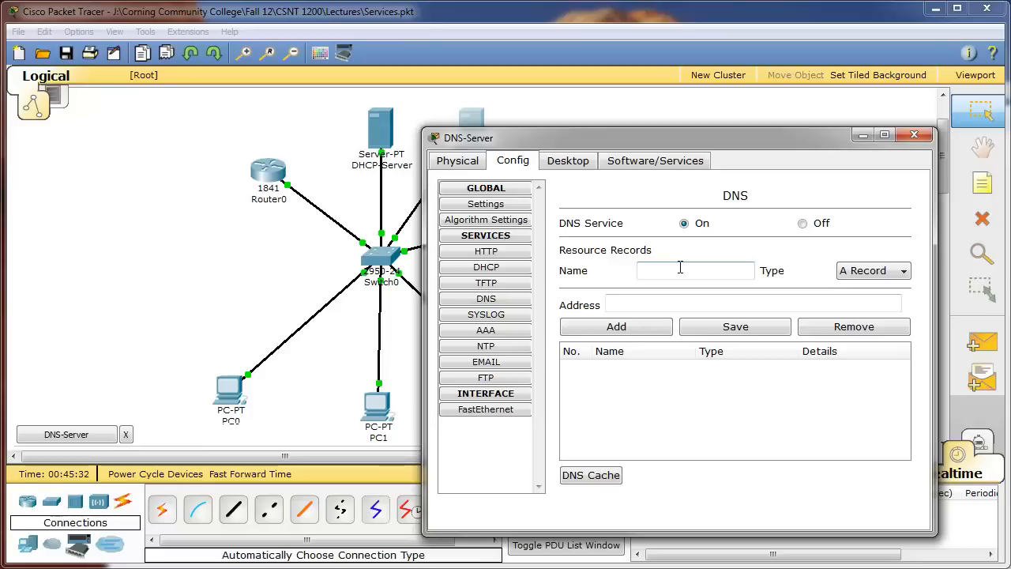
text(nickande)
text(.com)
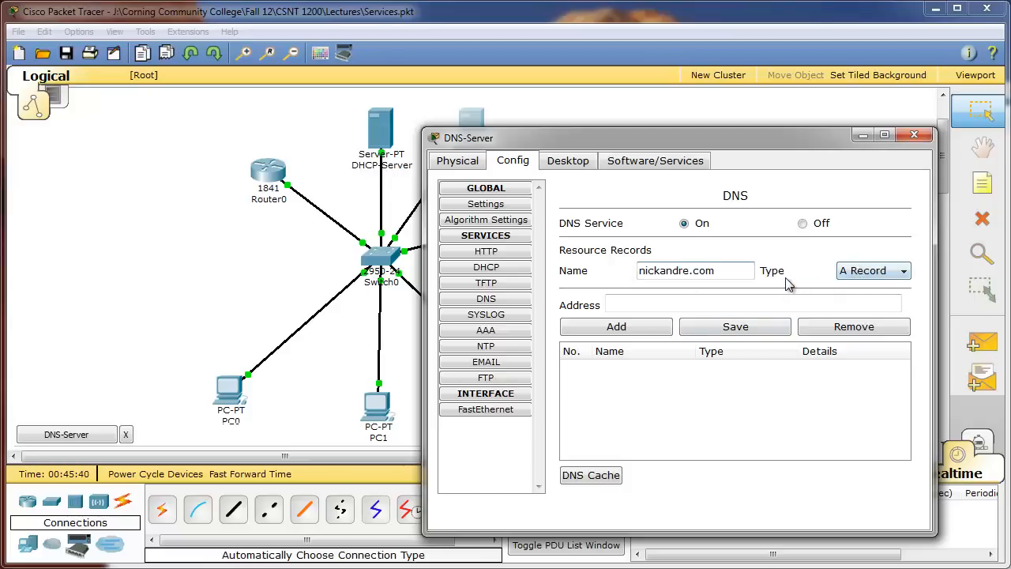
click(710, 303)
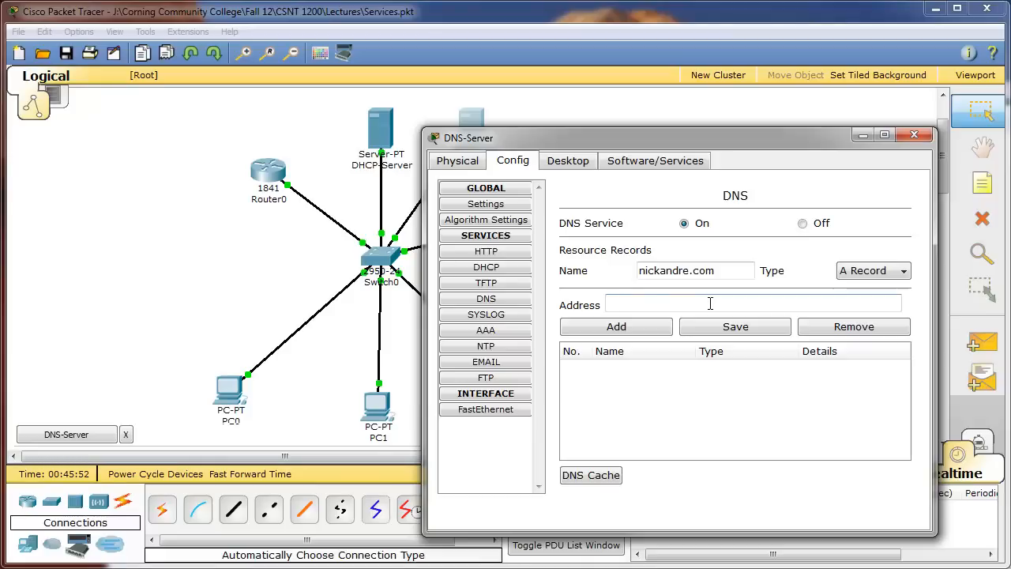
text(192.168)
text(.1.252)
click(663, 328)
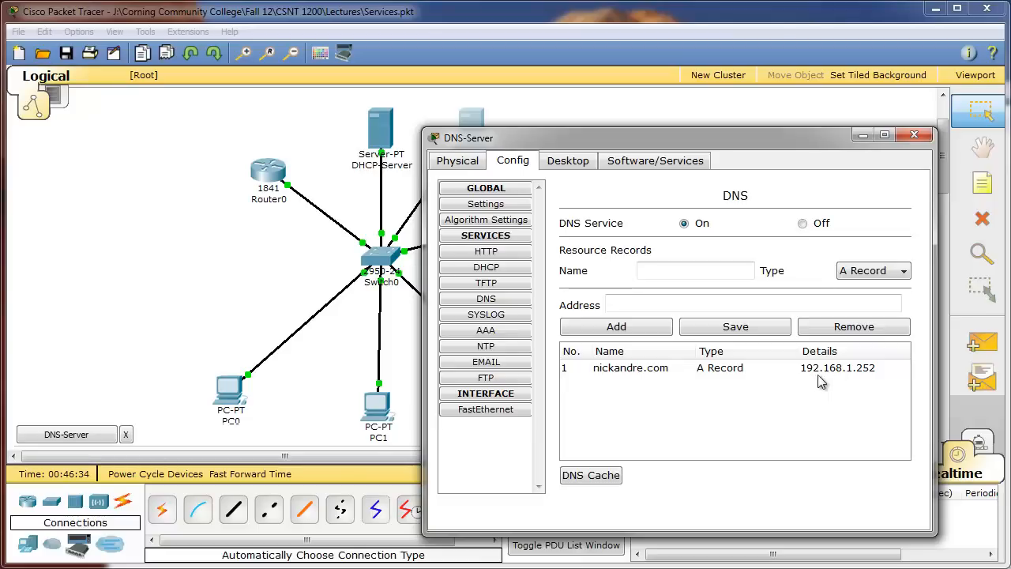
click(915, 136)
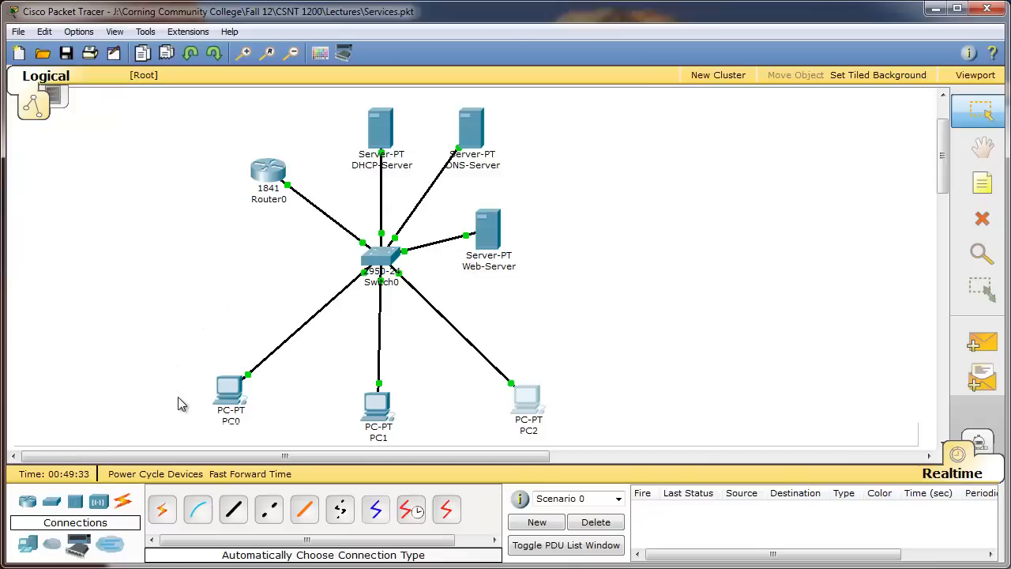
Step: Set the DNS server of DHCP-Server's serverPool to 192.168.1.251, save the pool and close the configuration window
mouse_move(228, 402)
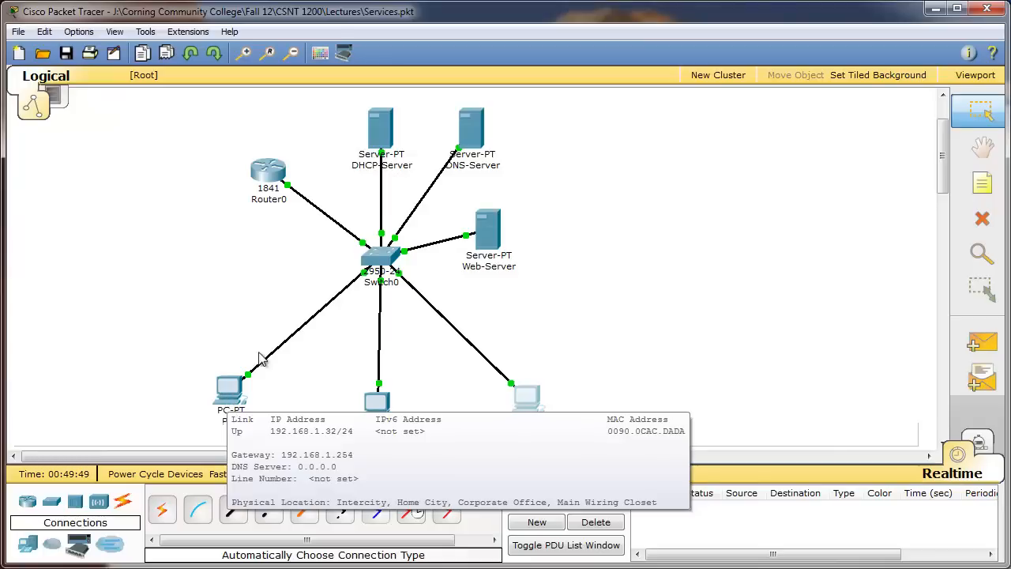
click(386, 126)
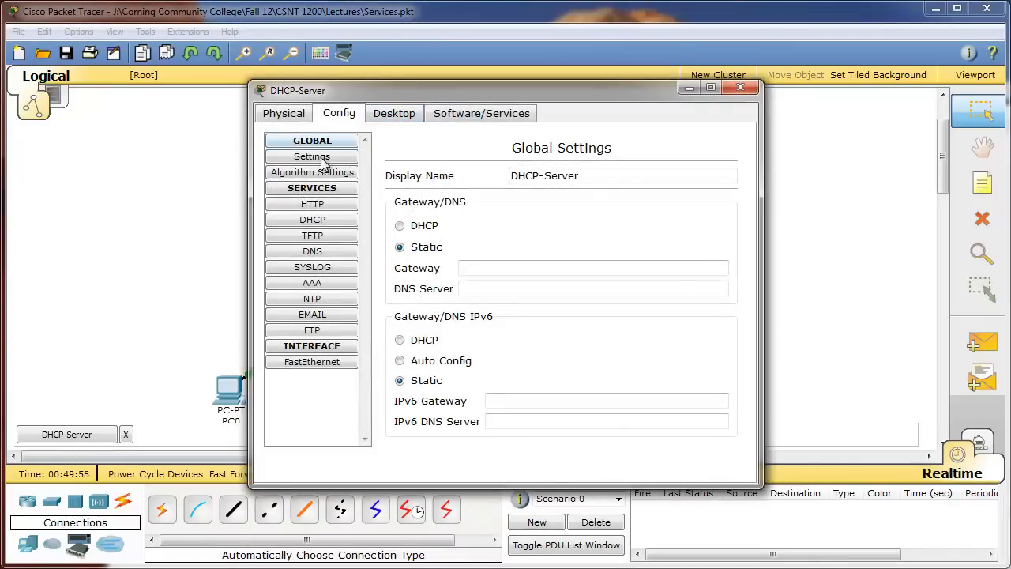
click(315, 221)
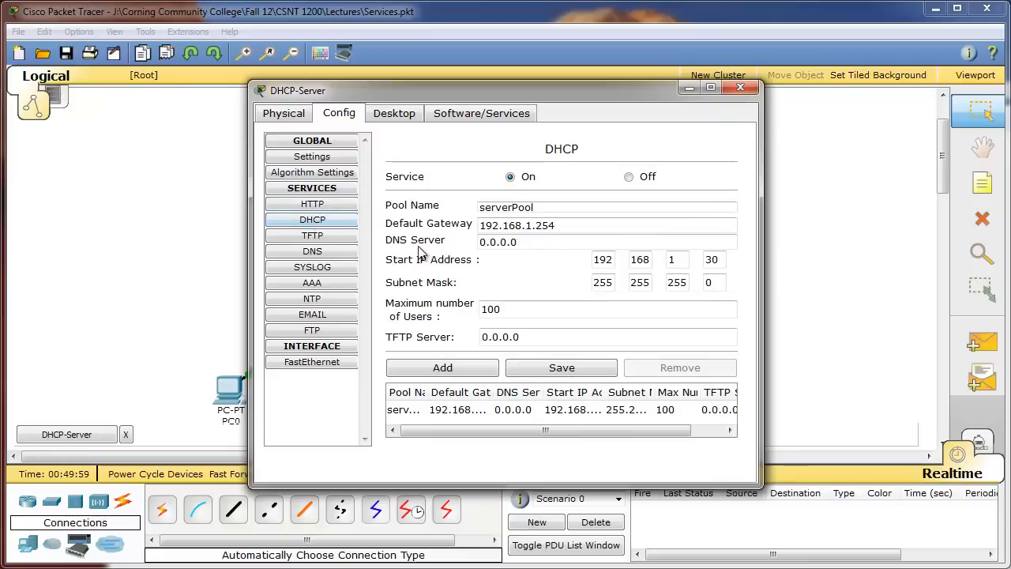
click(479, 242)
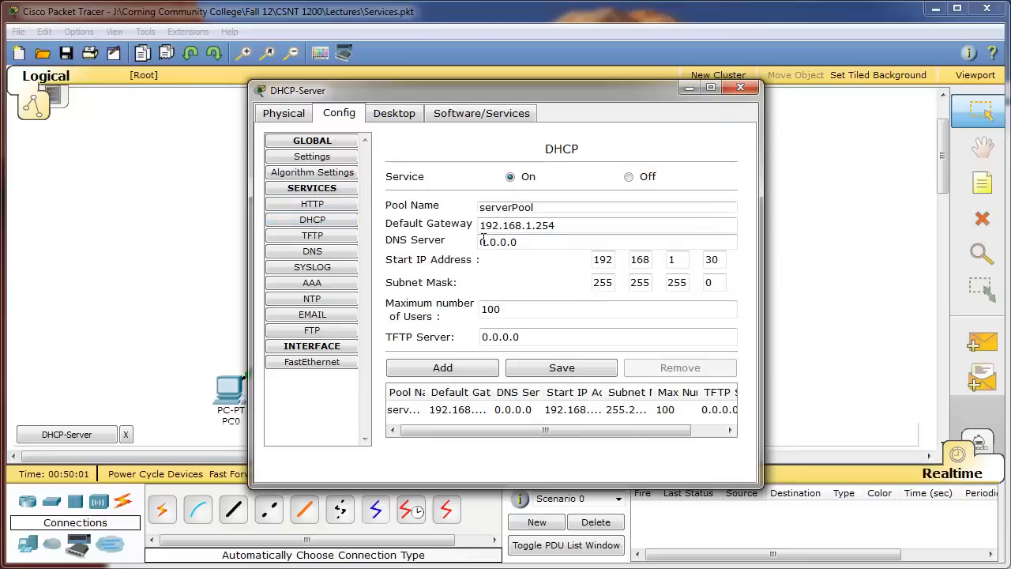
drag(525, 241, 445, 256)
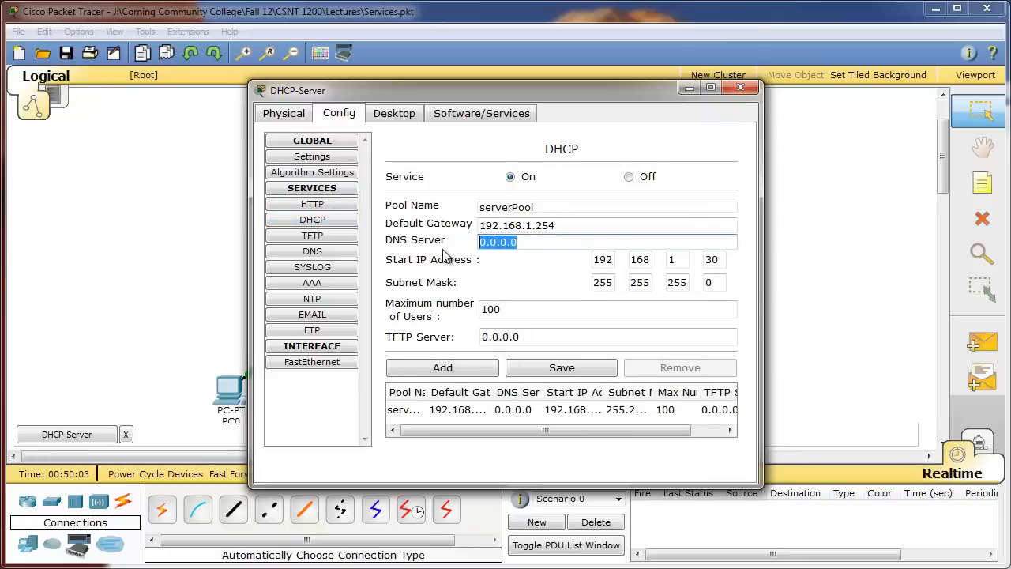
text(1)
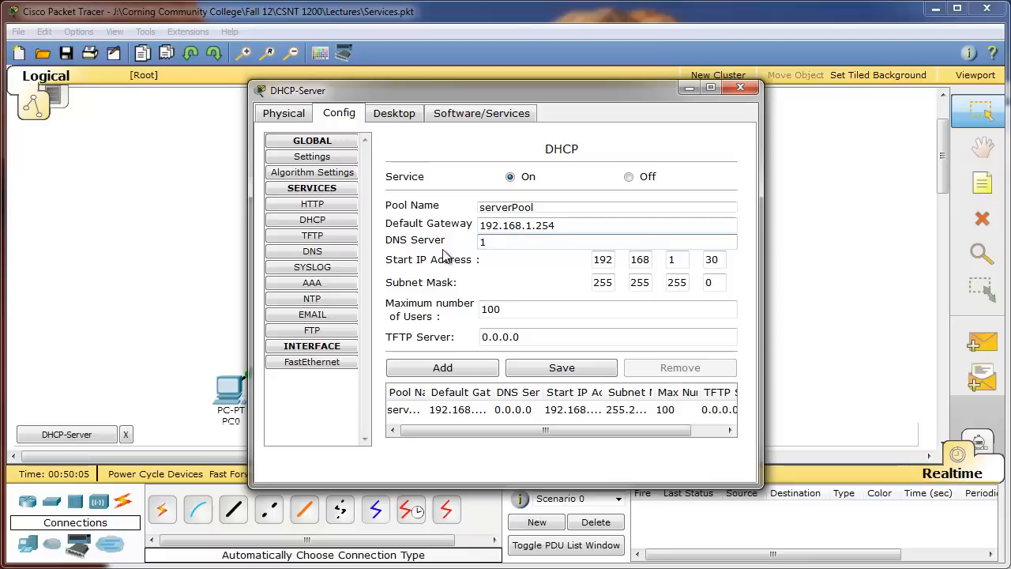
text(92.168.1.251)
click(565, 370)
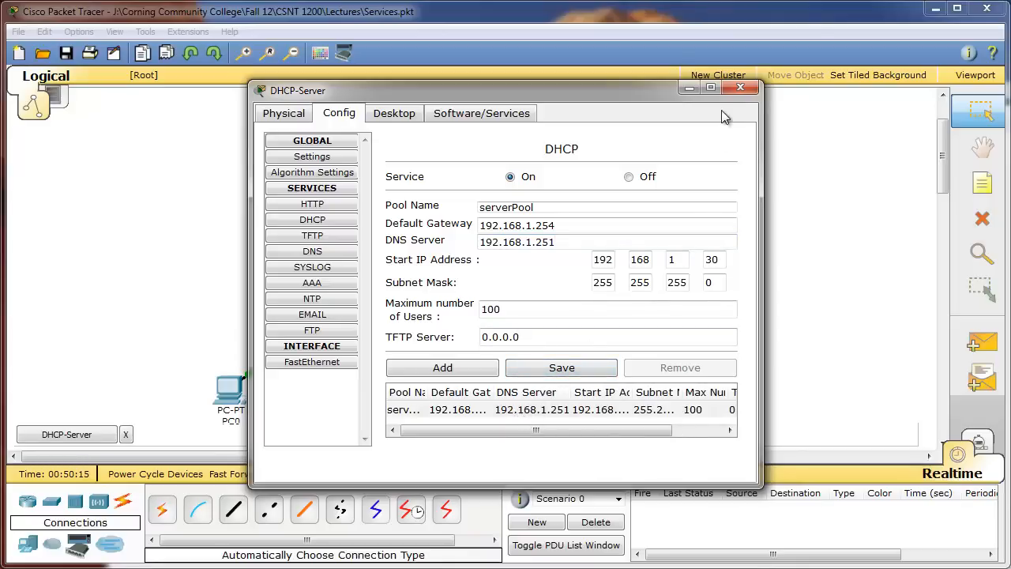
click(739, 88)
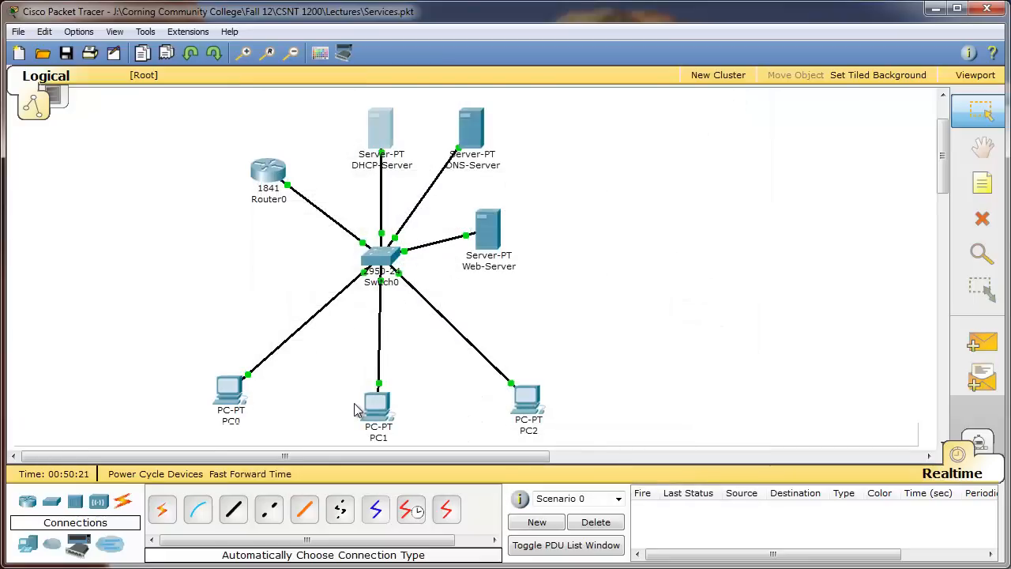
Step: Release and renew PC0's DHCP lease with ipconfig /release and ipconfig /renew, and close PC0's window
mouse_move(355, 413)
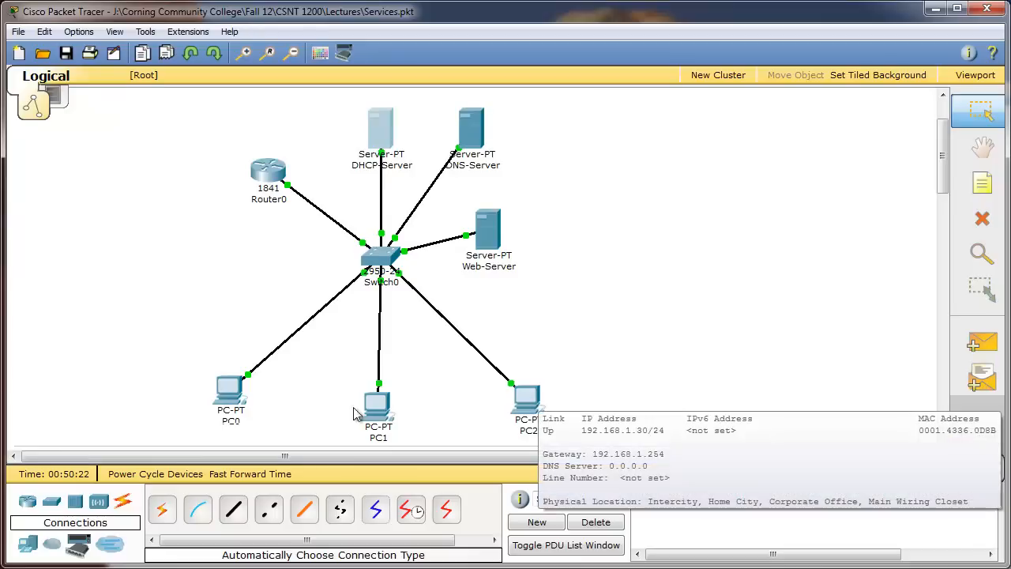
click(229, 395)
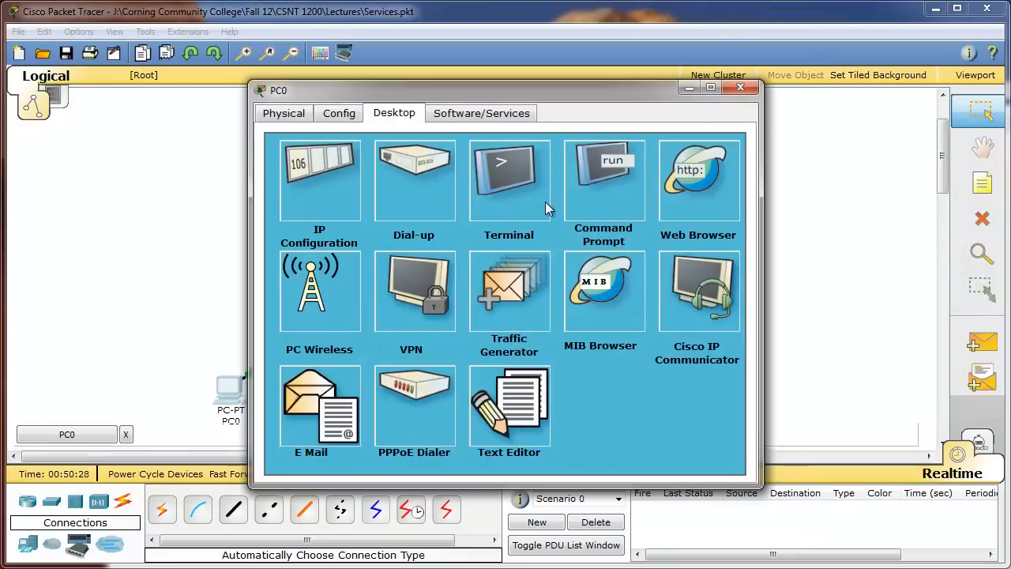
click(620, 185)
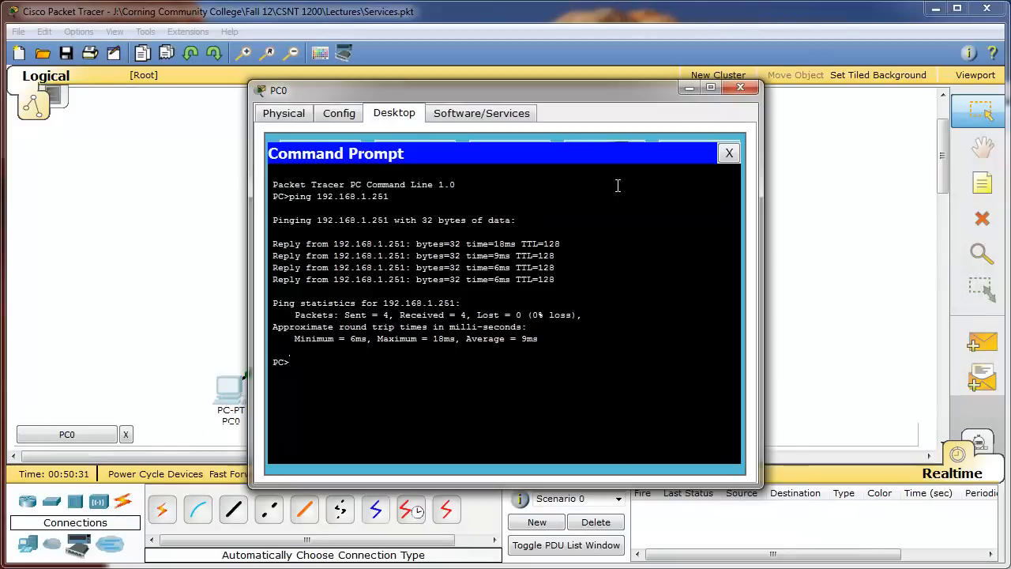
text(ipconfig)
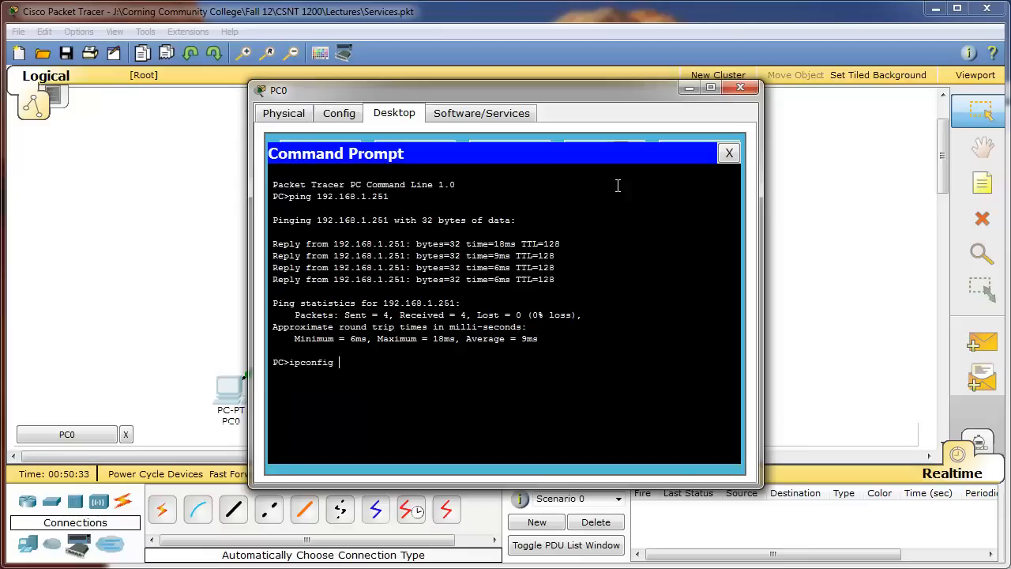
text( /release)
key(Return)
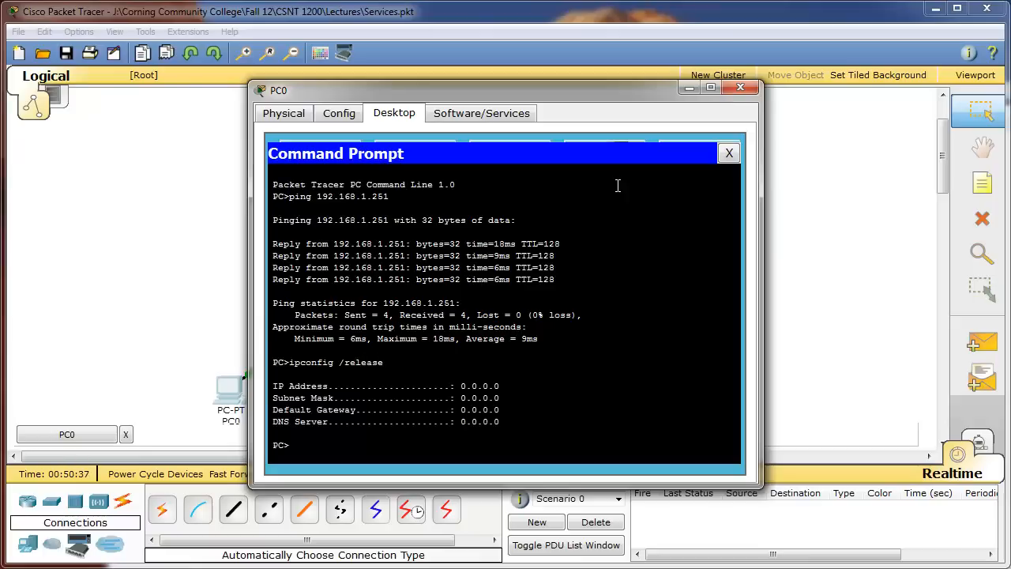
text(ipconfig /renew)
key(Return)
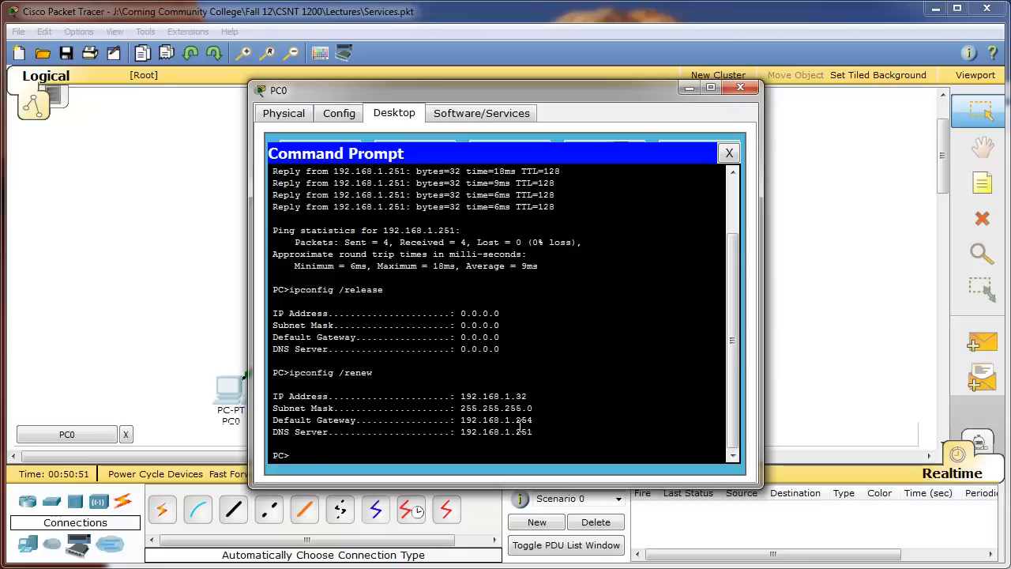
click(729, 154)
click(740, 87)
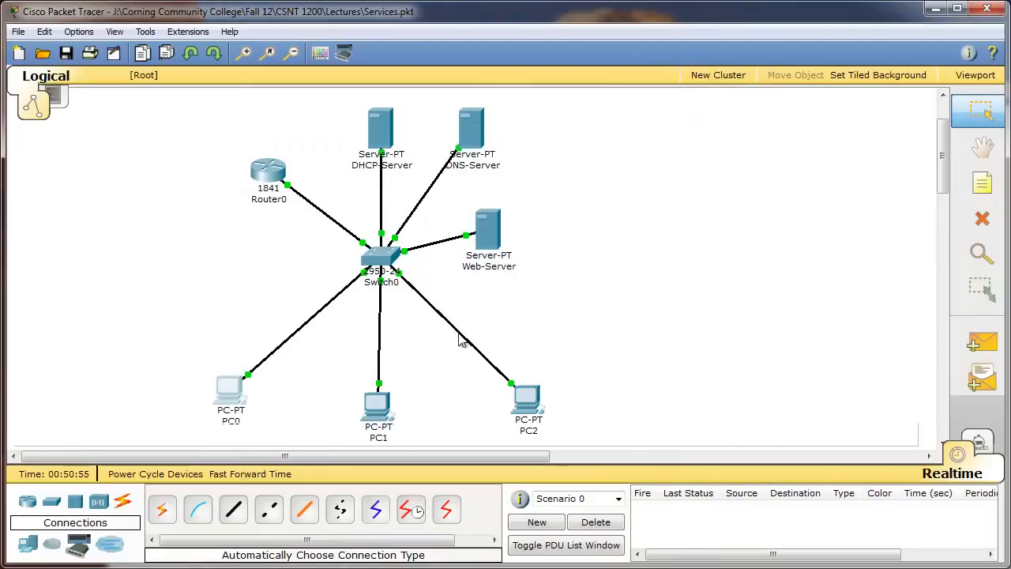
Step: Release and renew PC1's DHCP lease with ipconfig /release and ipconfig /renew, and close PC1's window
click(387, 411)
click(570, 192)
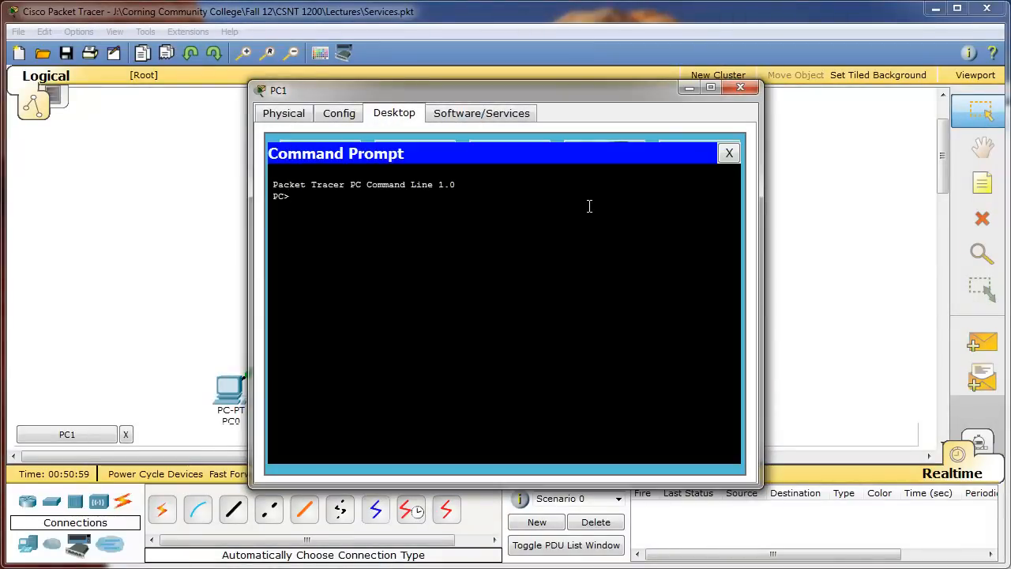
text(ipconfig )
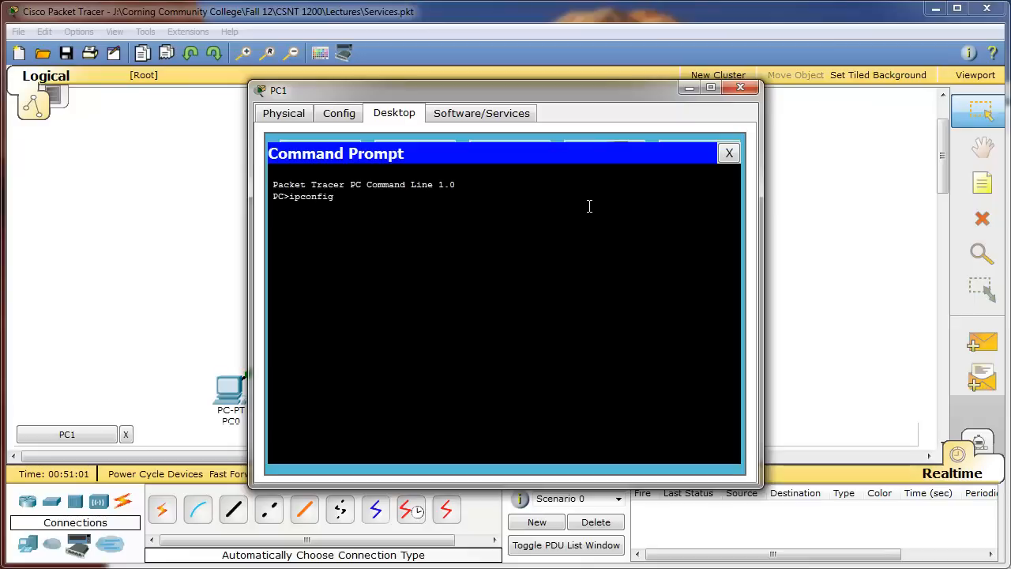
text(/release)
key(Return)
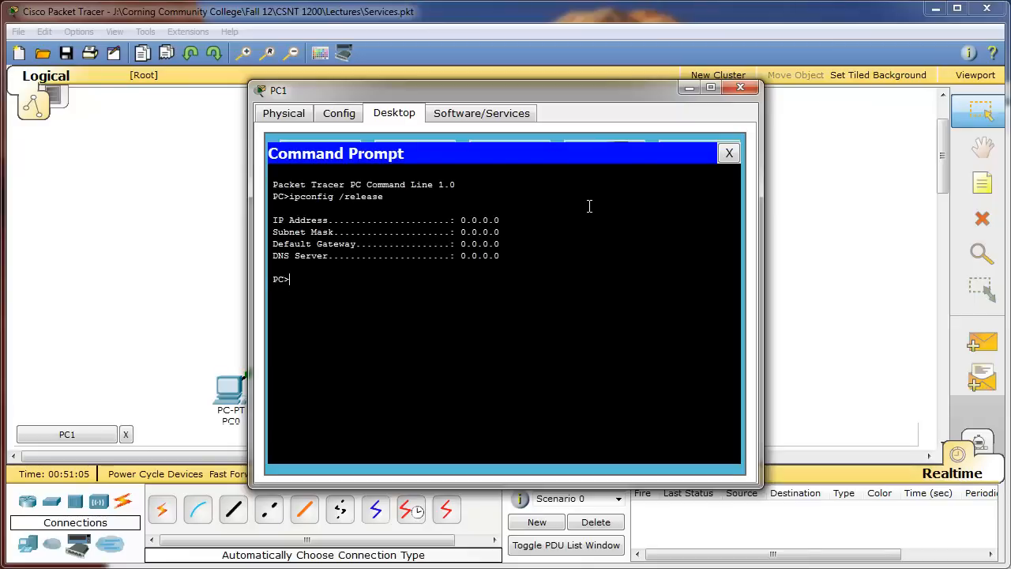
text(ipcon)
key(BackSpace)
key(BackSpace)
key(BackSpace)
key(BackSpace)
text(nfig /renew)
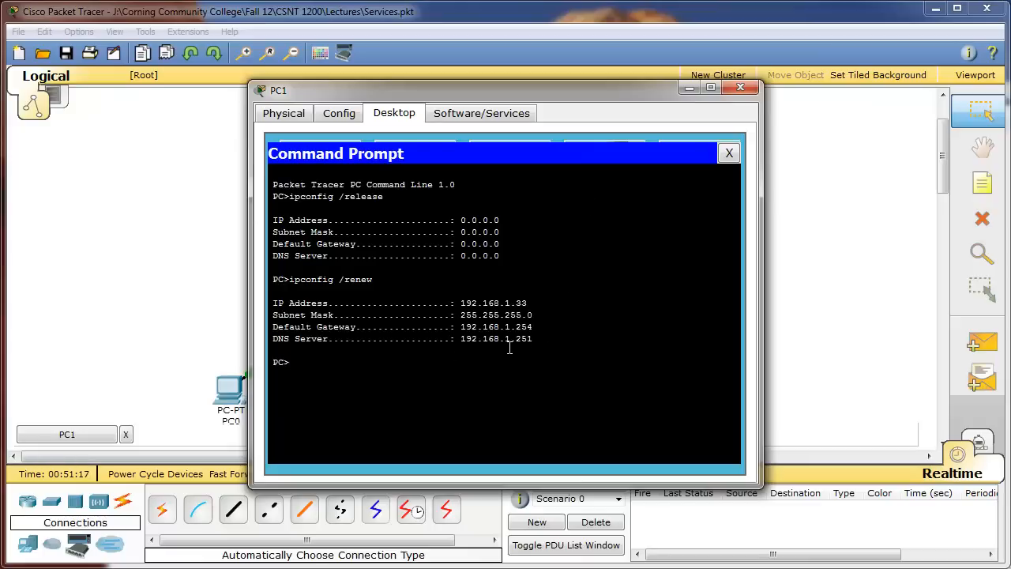
click(729, 153)
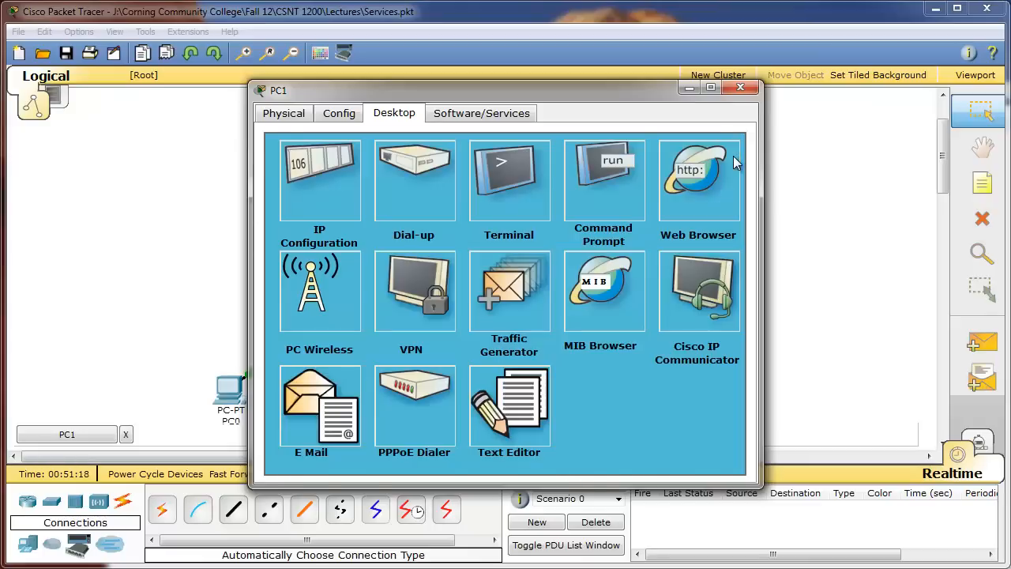
click(743, 86)
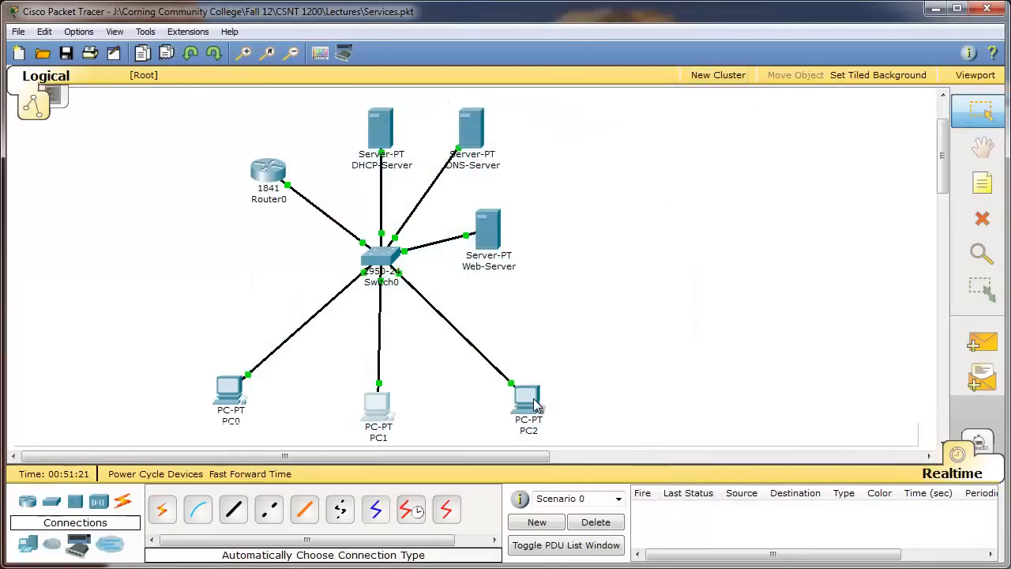
Step: Release and renew PC2's DHCP lease with ipconfig /release and ipconfig /renew, and close PC2's window
click(529, 401)
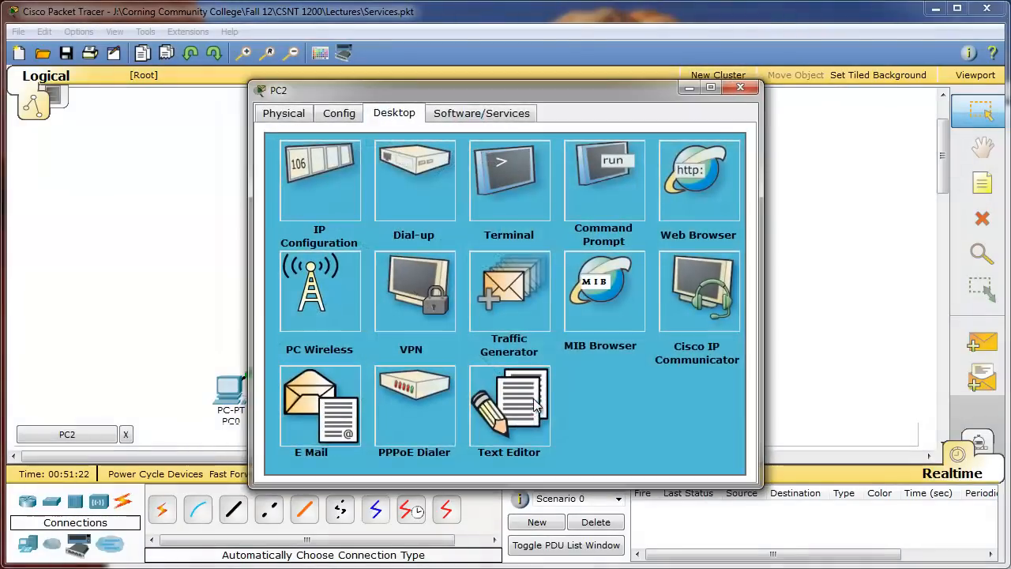
click(598, 198)
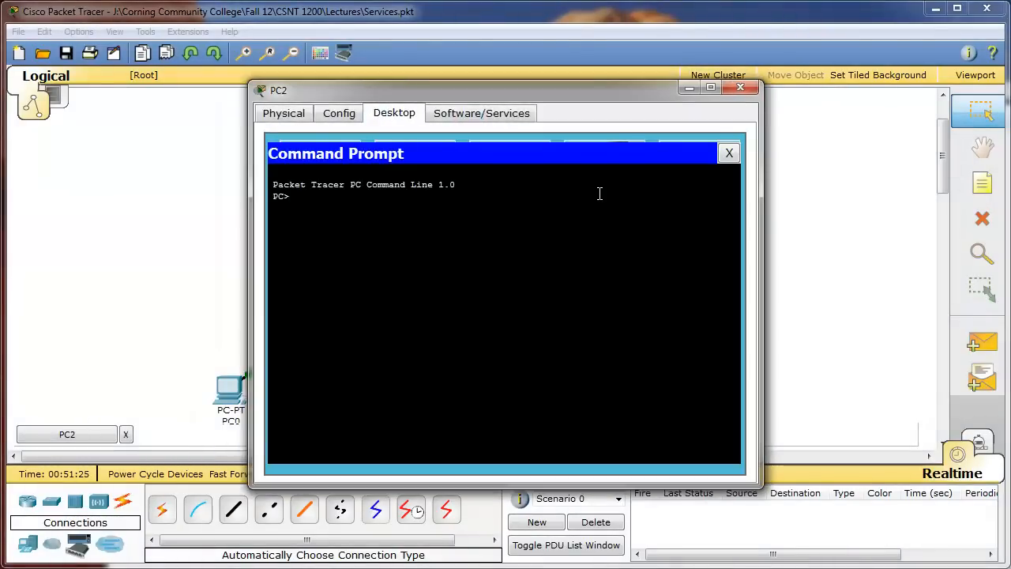
text(ipcon)
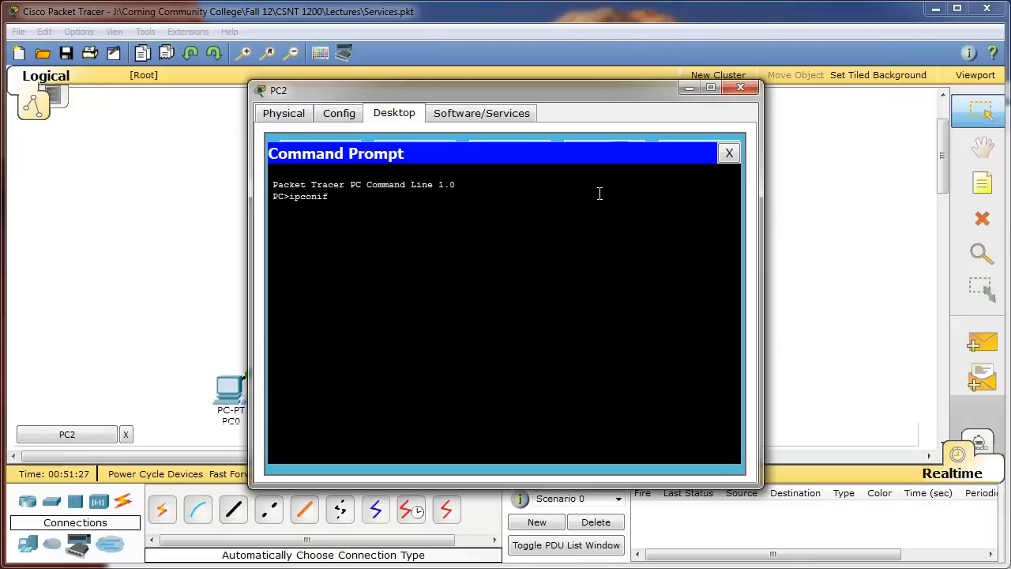
text(fig /release)
key(Return)
text(ipconf)
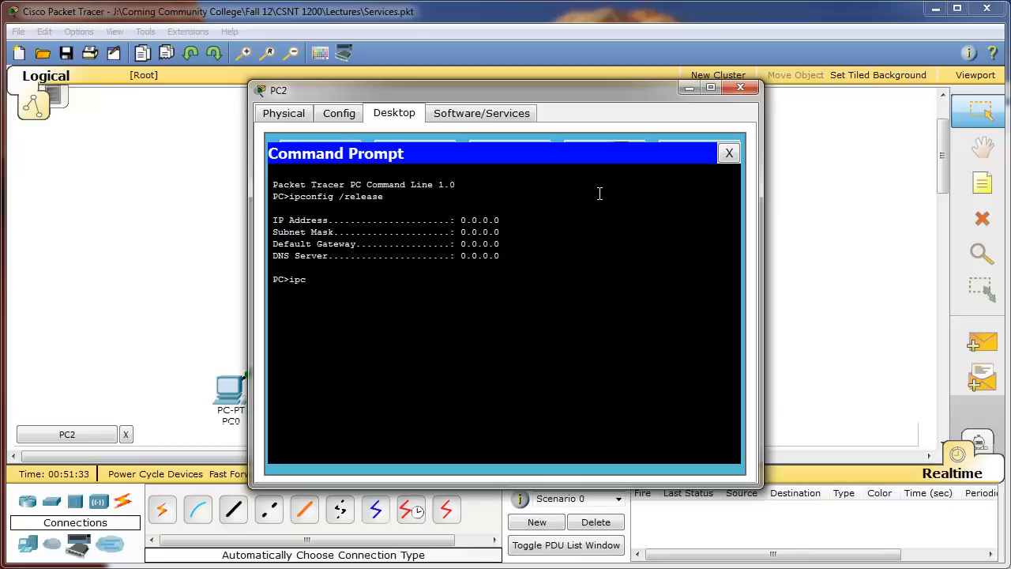
text(ig /renew)
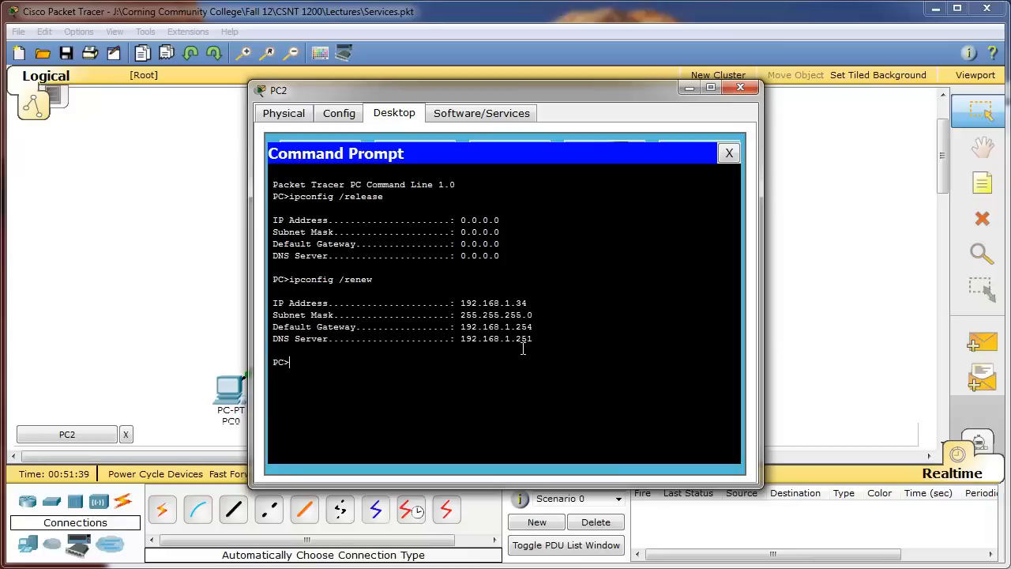
click(729, 154)
click(741, 86)
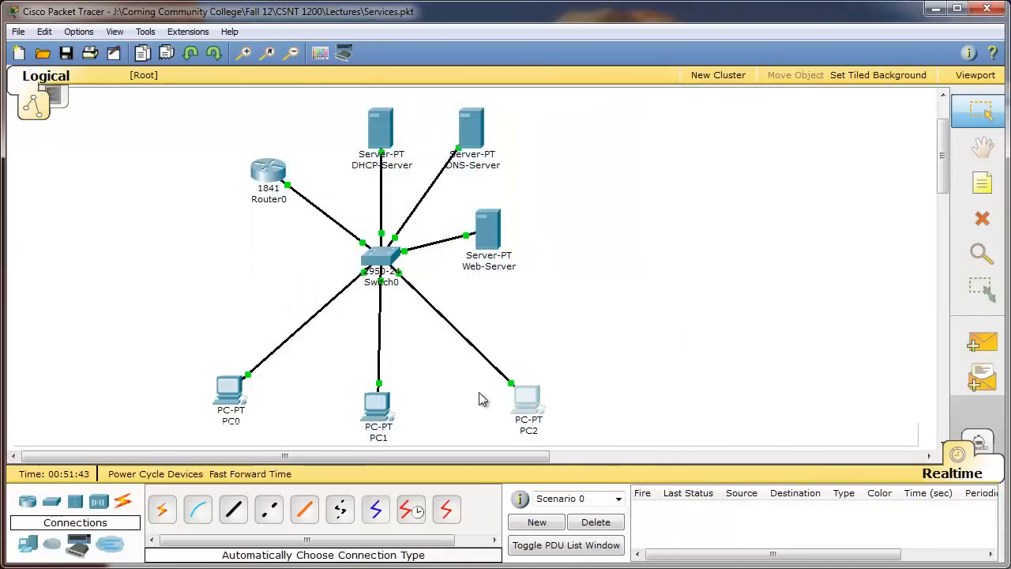
Step: Browse from PC2 to the site owner's .com domain name, open the "A small page" link, and close PC2's window
mouse_move(385, 422)
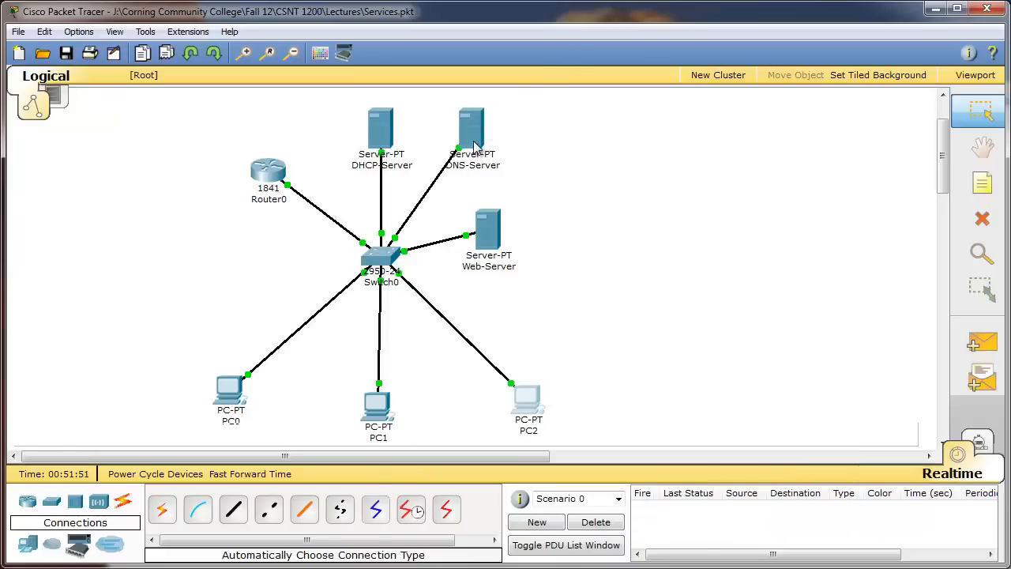
mouse_move(475, 140)
click(522, 407)
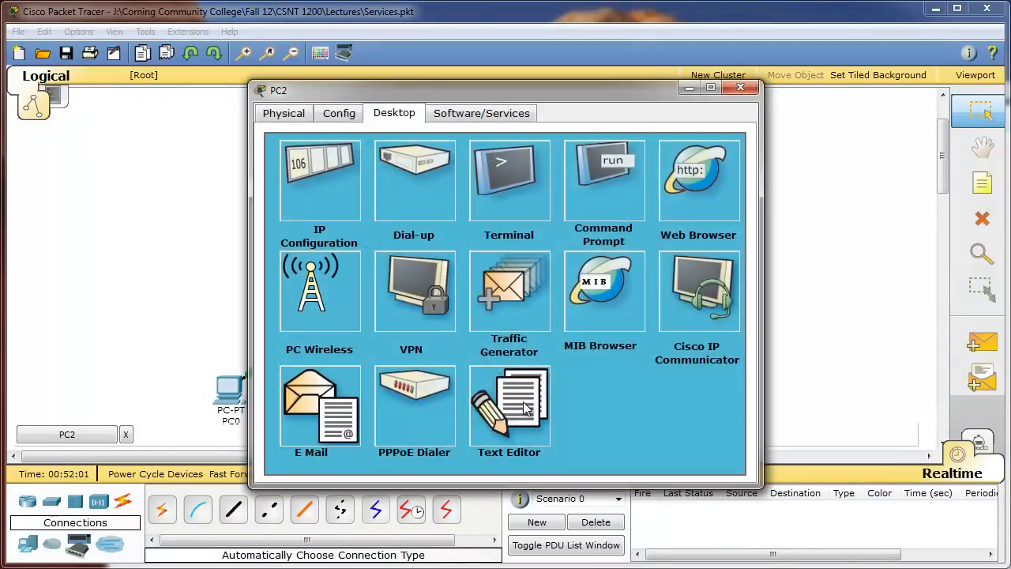
click(685, 202)
click(430, 177)
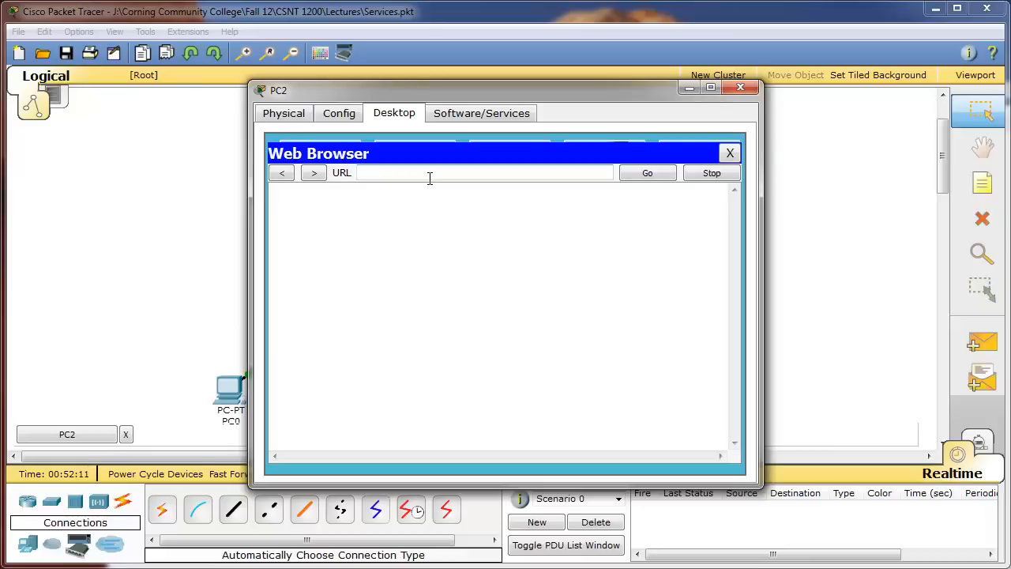
text(ci)
text(ickandre.com)
click(648, 174)
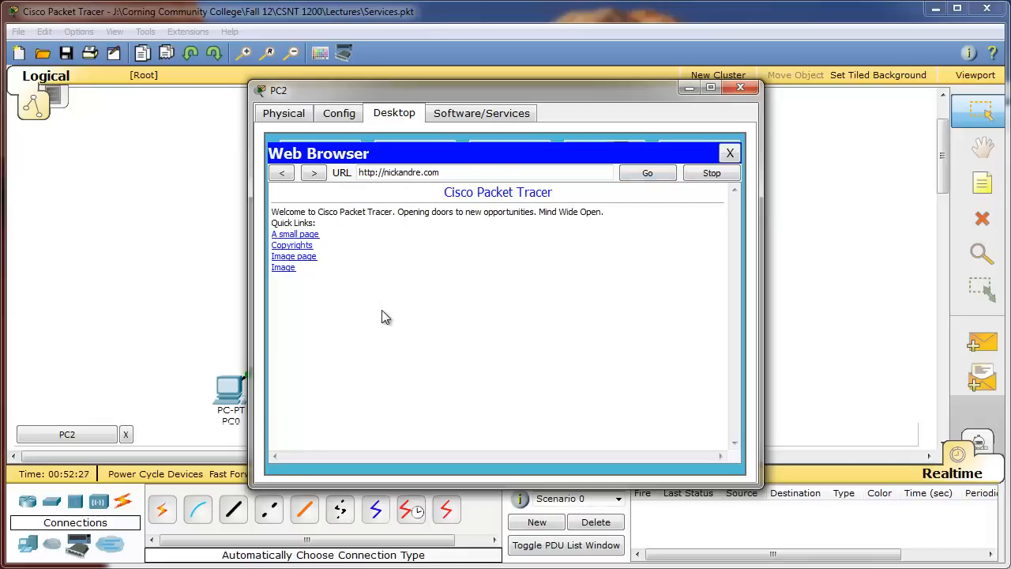
click(296, 235)
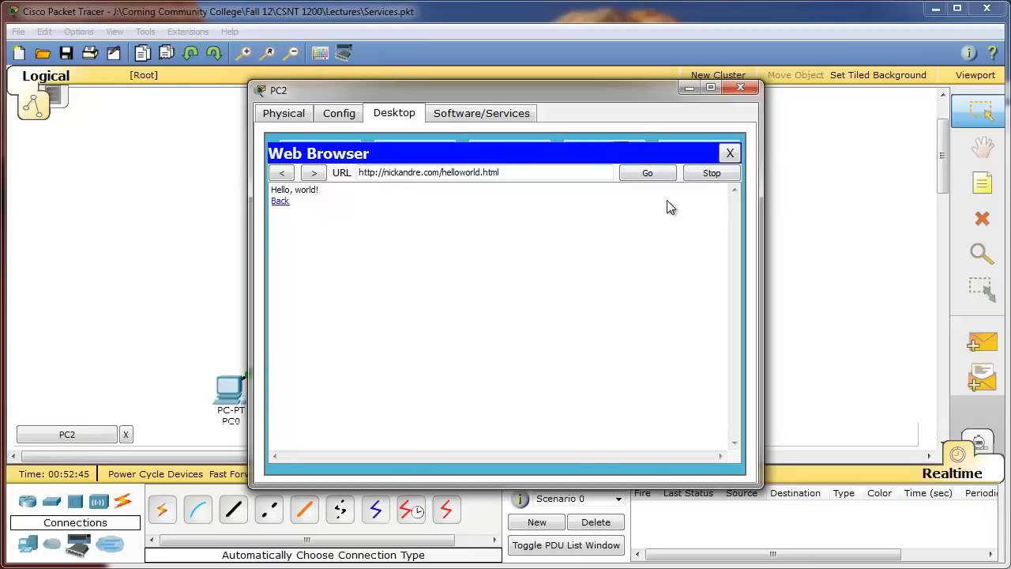
click(729, 153)
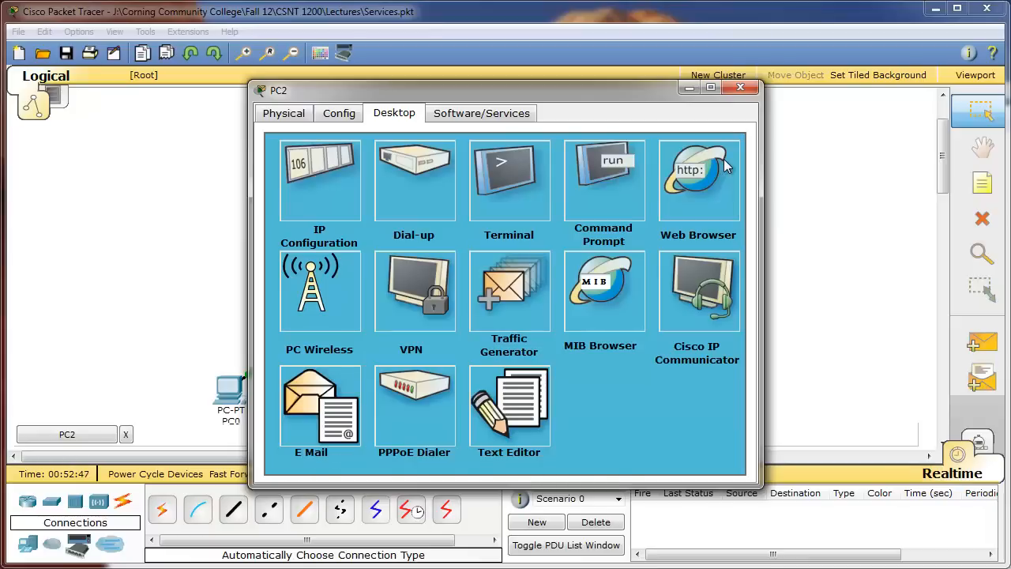
click(739, 88)
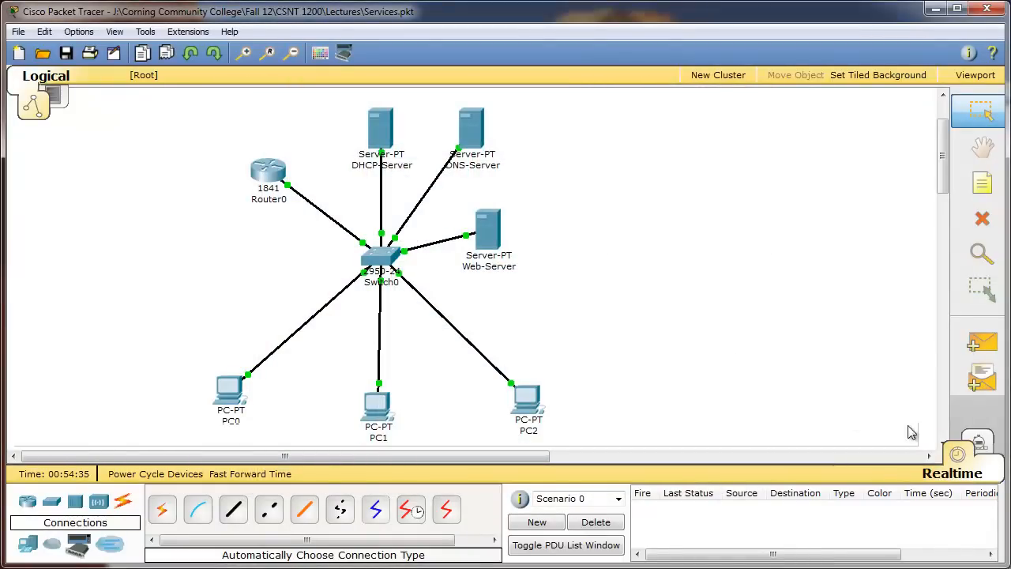
Step: Switch to Simulation mode and add DNS to the visible event filters alongside HTTP
click(980, 444)
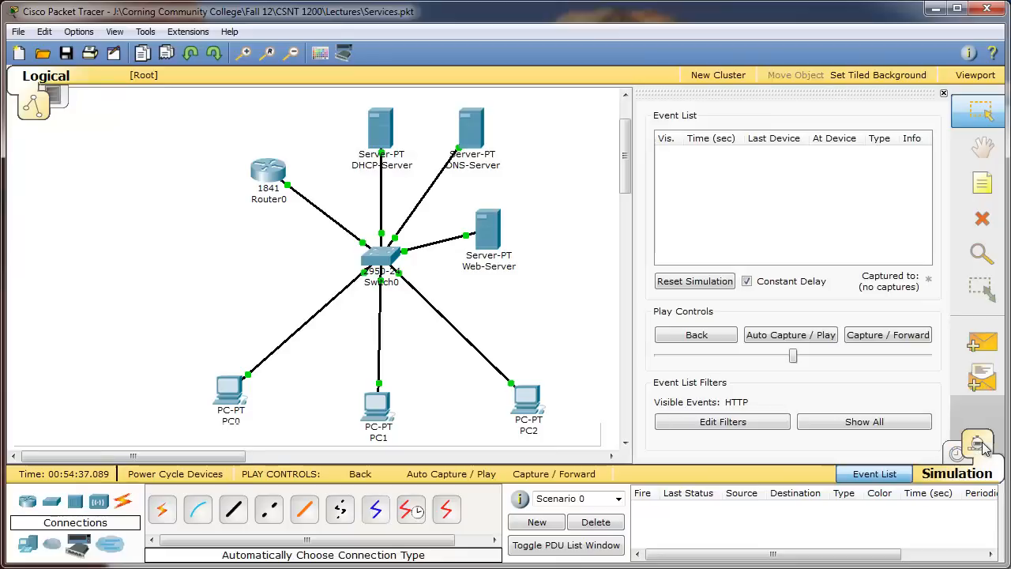
click(765, 425)
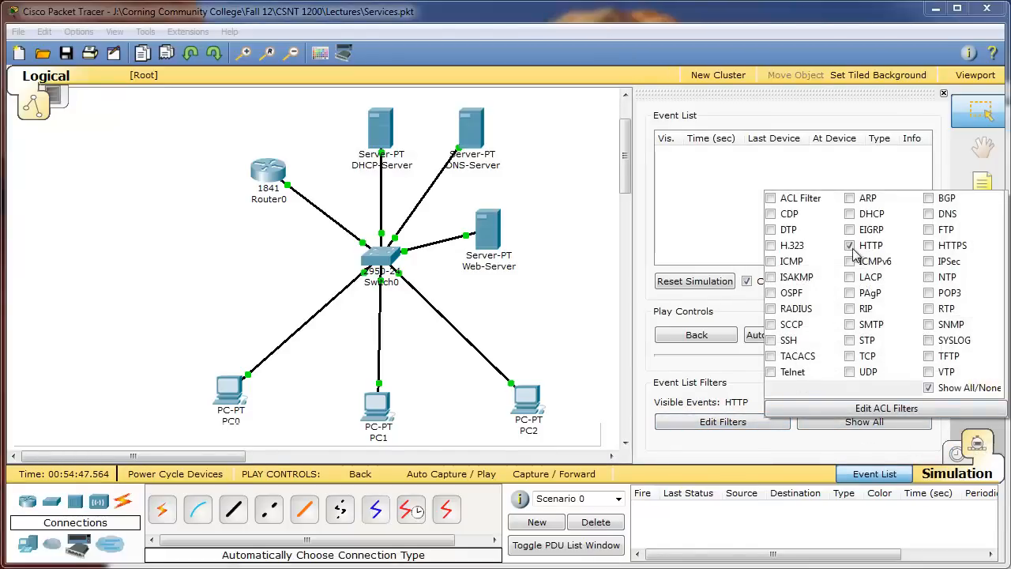
click(929, 214)
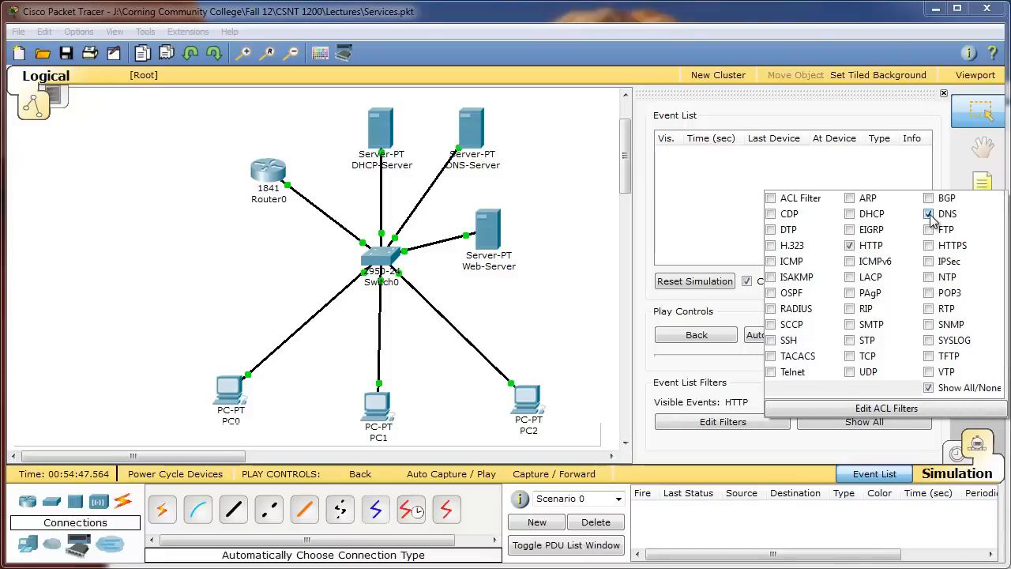
click(559, 324)
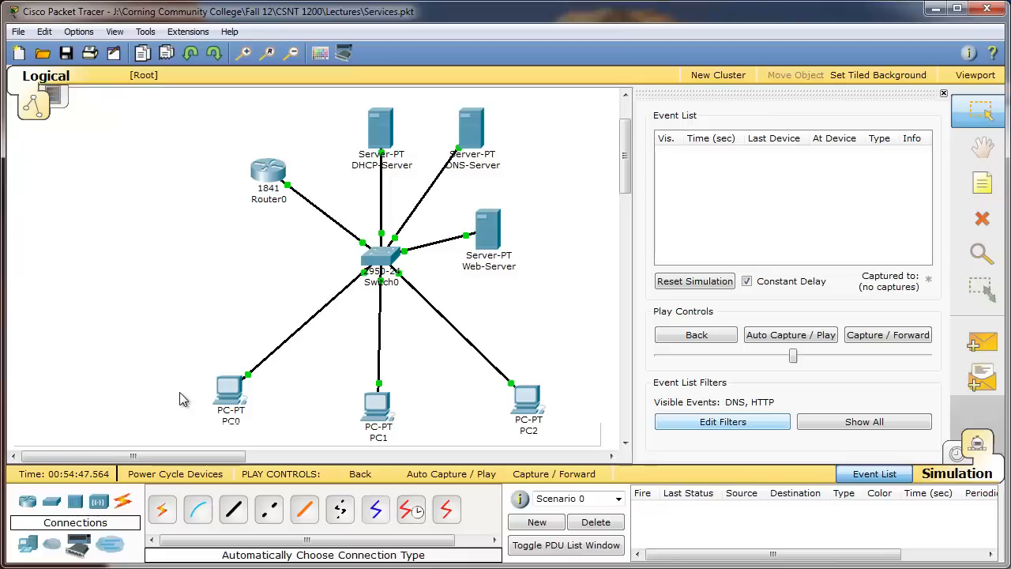
Step: Request the site owner's .com domain name in PC0's web browser and minimize PC0's window
click(228, 393)
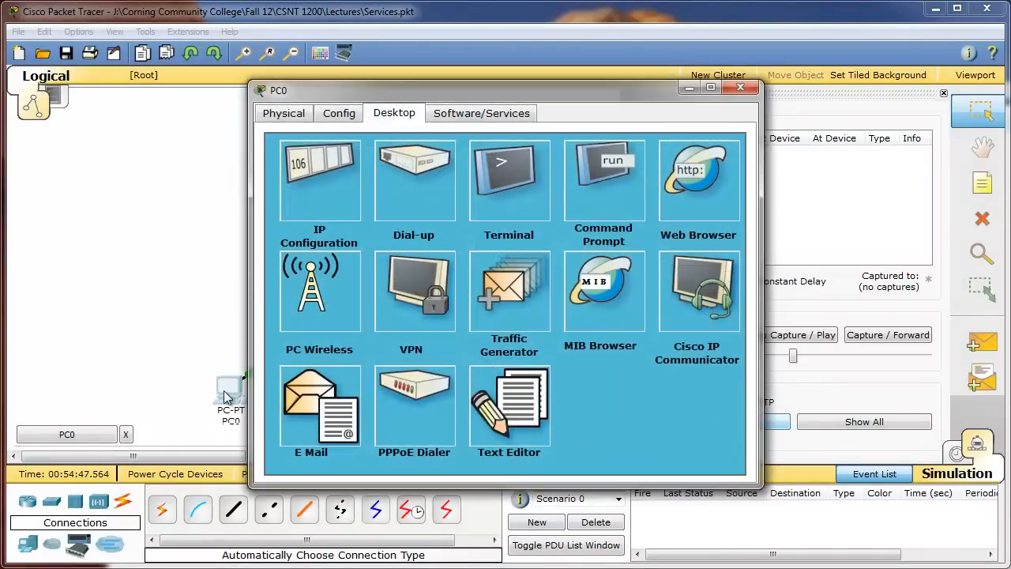
click(710, 192)
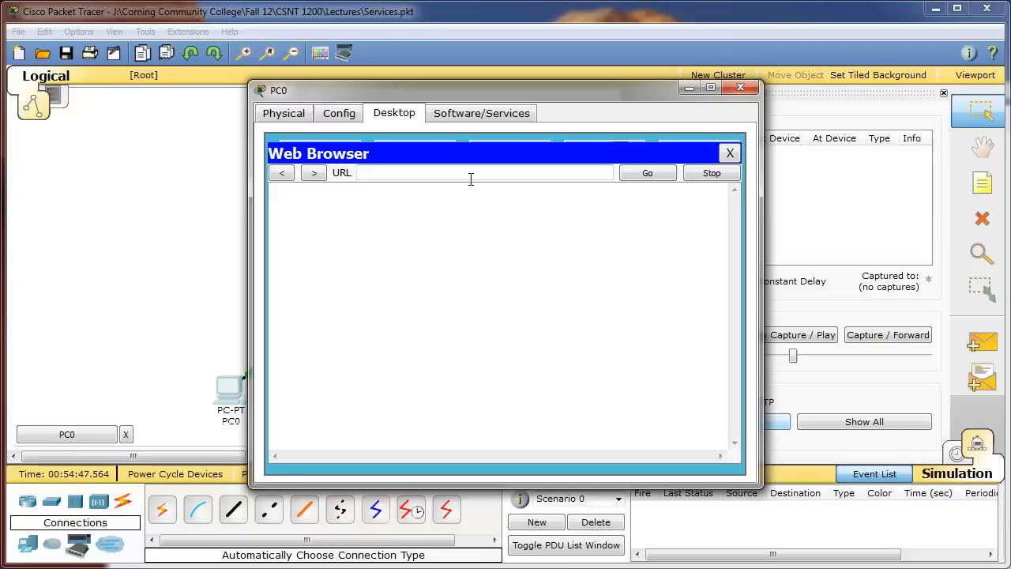
text(nickandre.com)
click(657, 175)
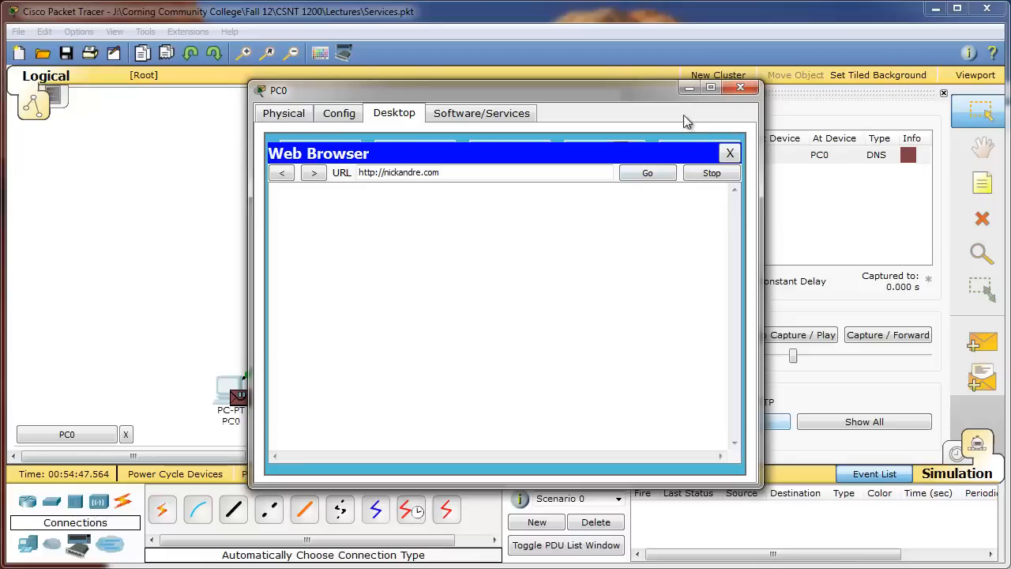
drag(686, 91, 688, 92)
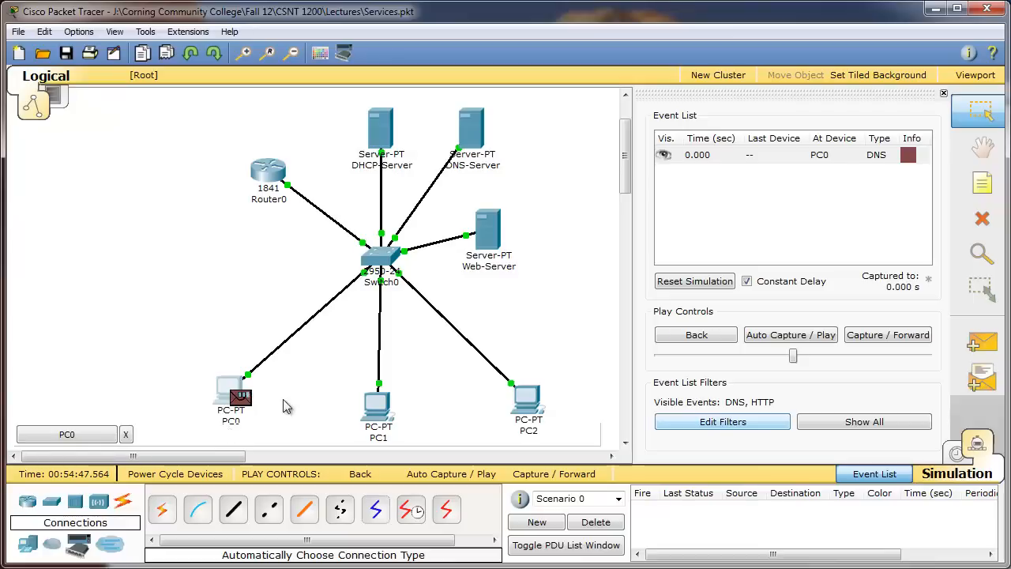
Step: Examine the outbound PDU details of PC0's DNS event down to the DNS query section, and close the PDU information
click(908, 156)
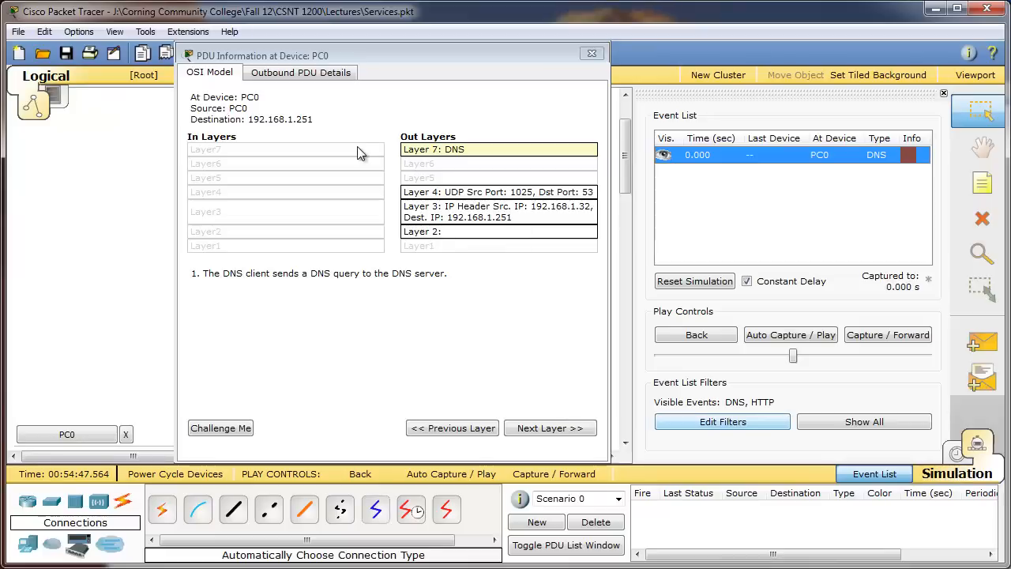
click(332, 72)
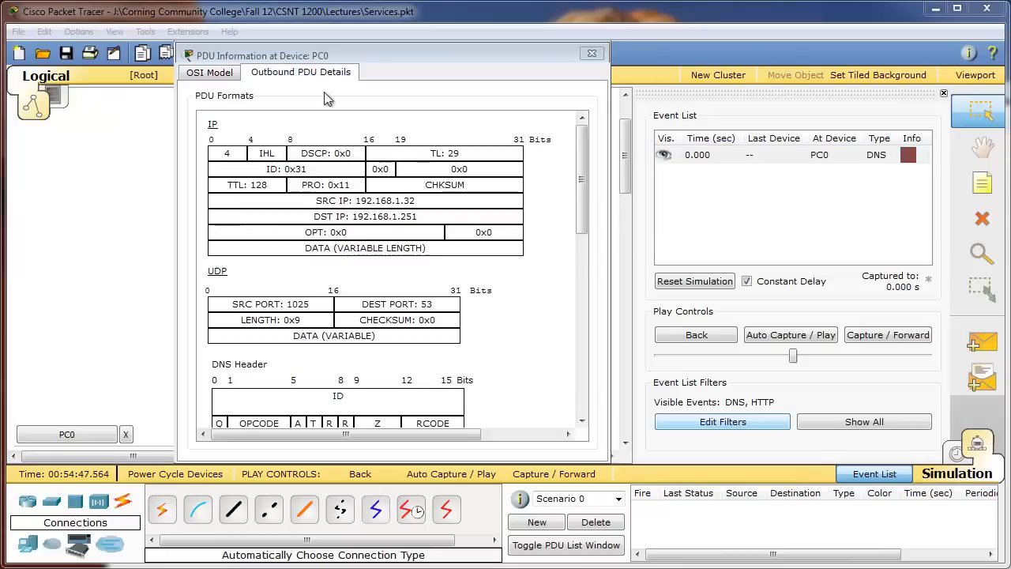
mouse_move(583, 189)
mouse_down()
mouse_move(583, 200)
mouse_move(583, 190)
mouse_up()
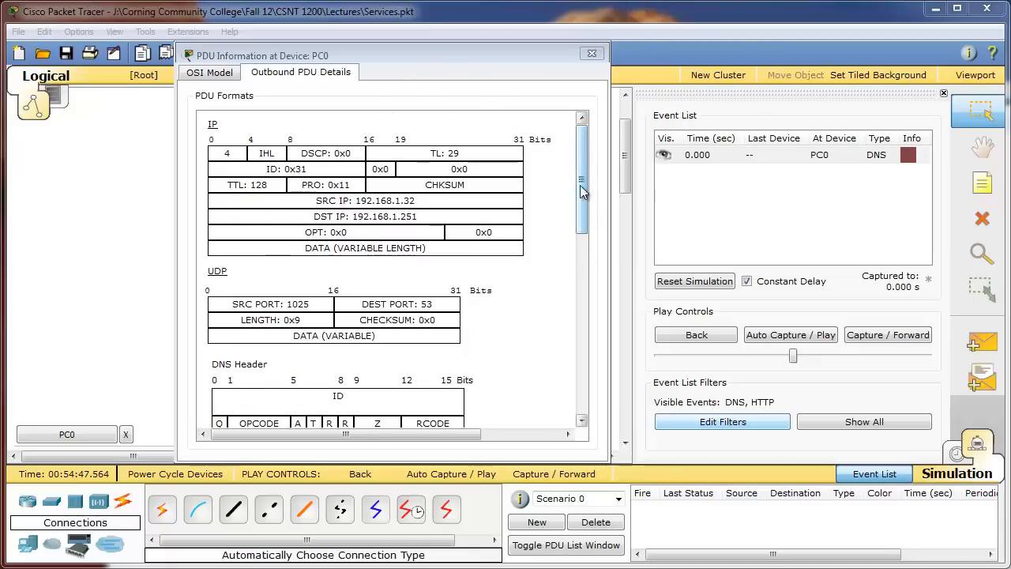
drag(582, 196, 602, 340)
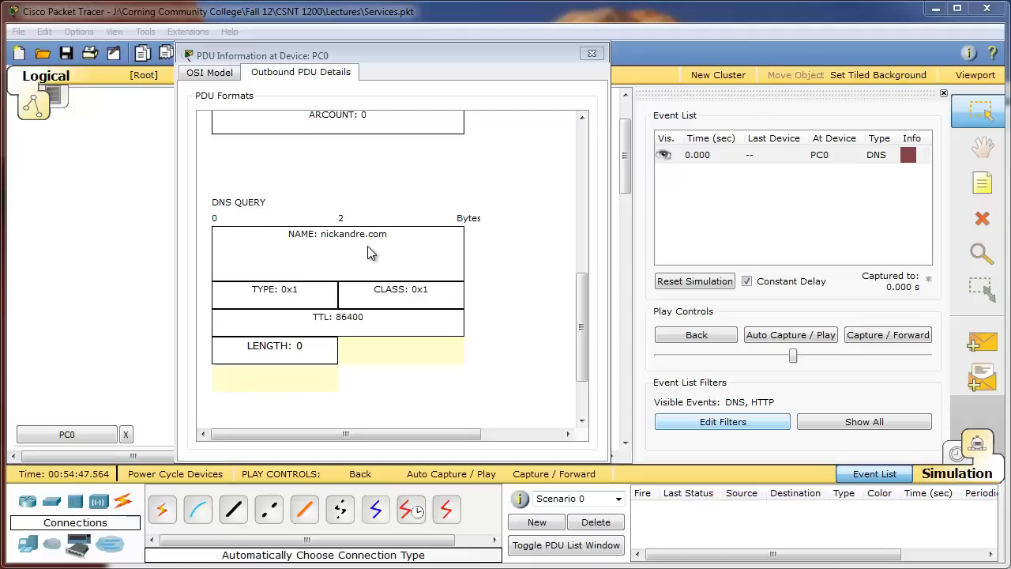
click(592, 53)
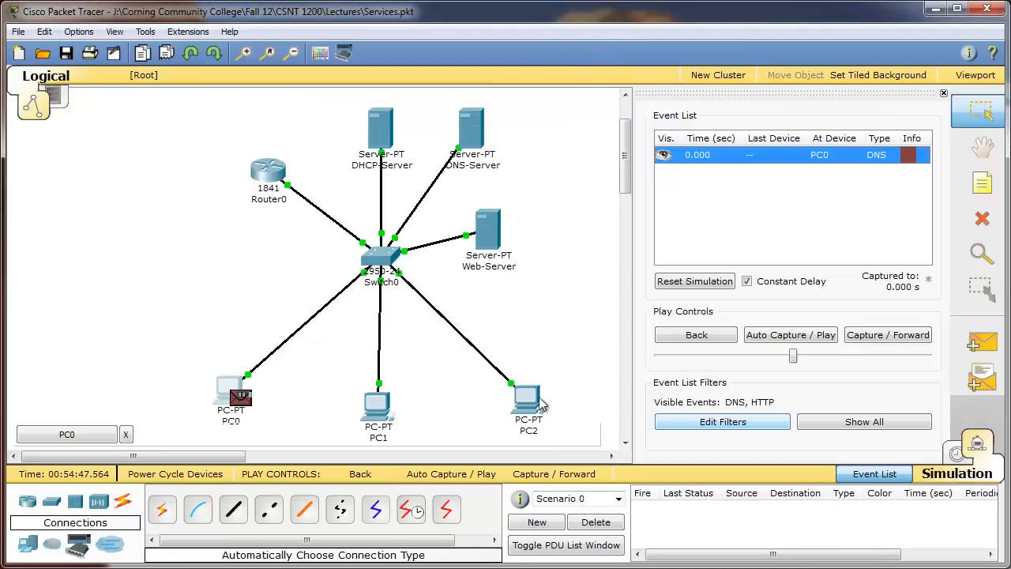
Step: Advance the simulation three events so the DNS query travels from PC0 through Switch0 to DNS-Server
click(569, 476)
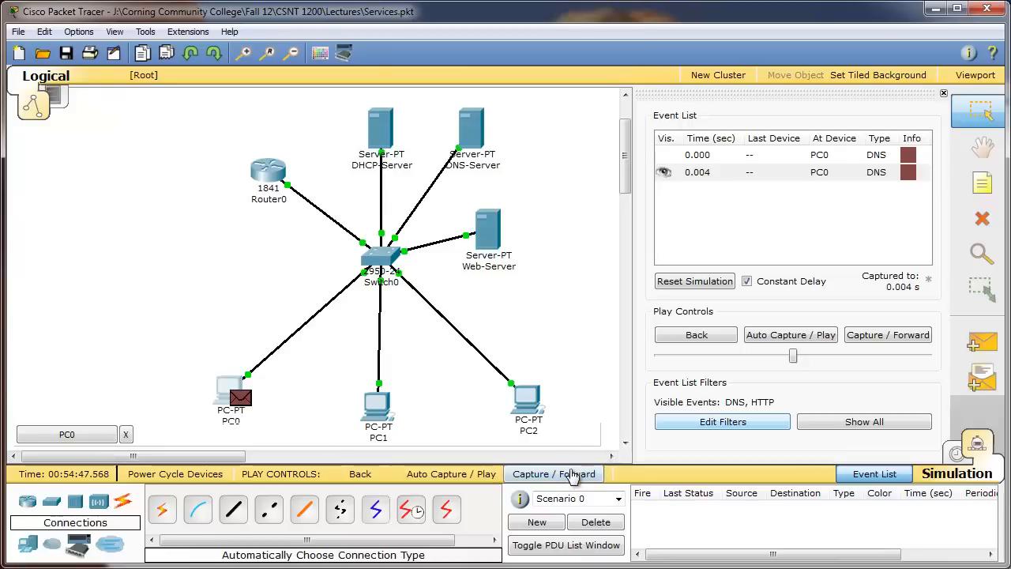
click(572, 475)
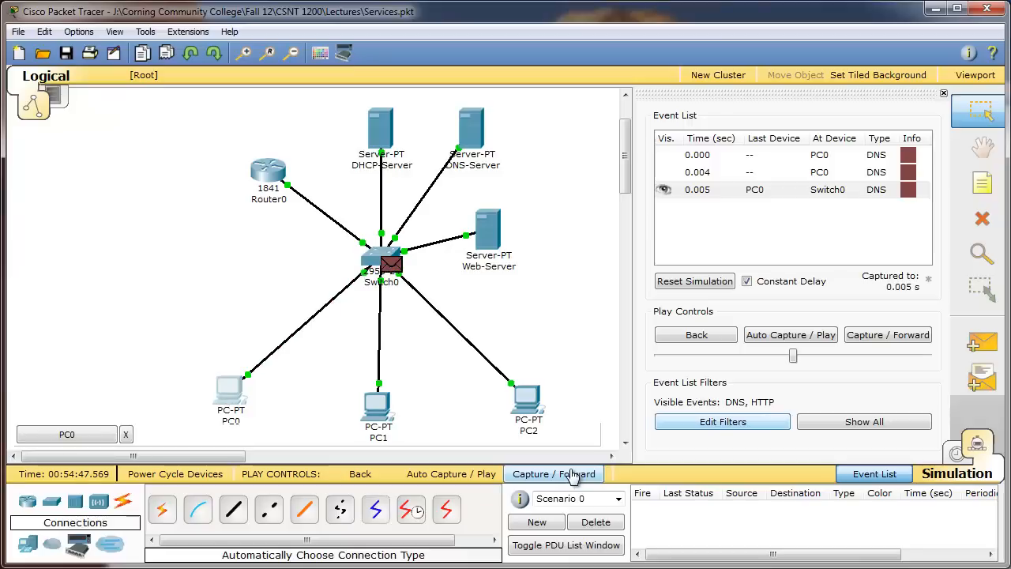
click(572, 475)
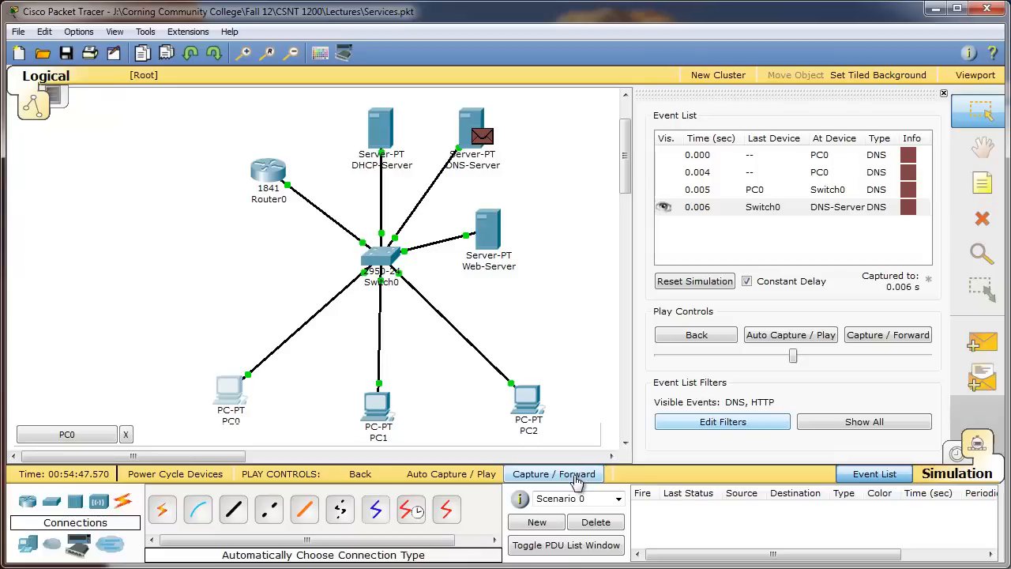
Step: Advance the simulation one event and examine the outbound PDU details of the DNS reply at Switch0 down to the DNS answer section
click(576, 479)
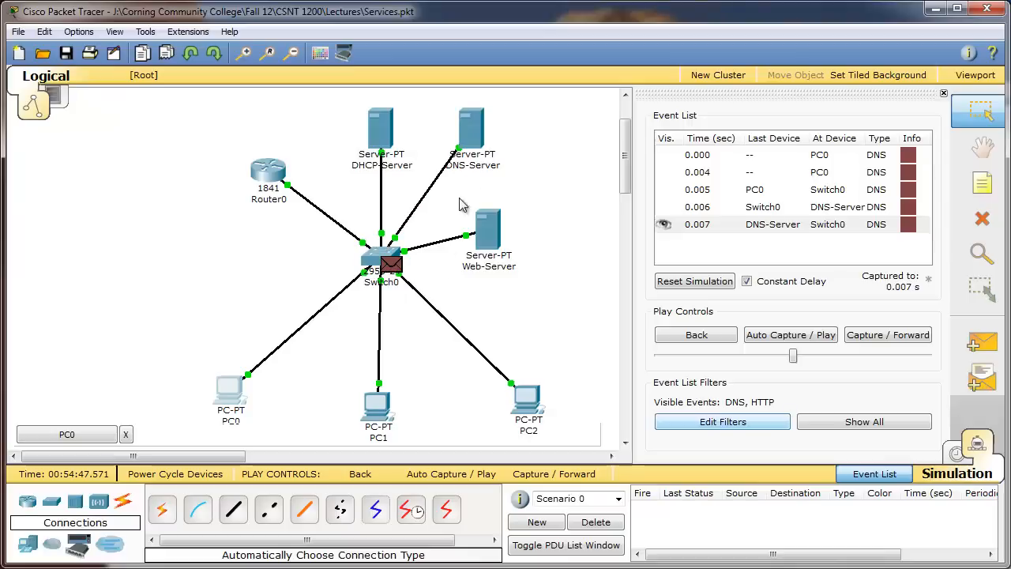
mouse_move(466, 127)
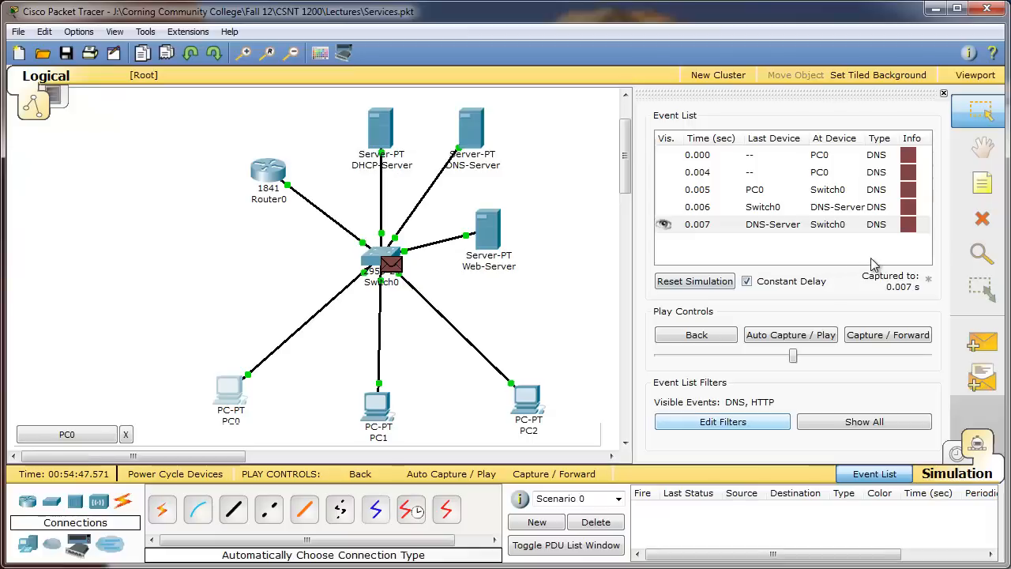
click(911, 230)
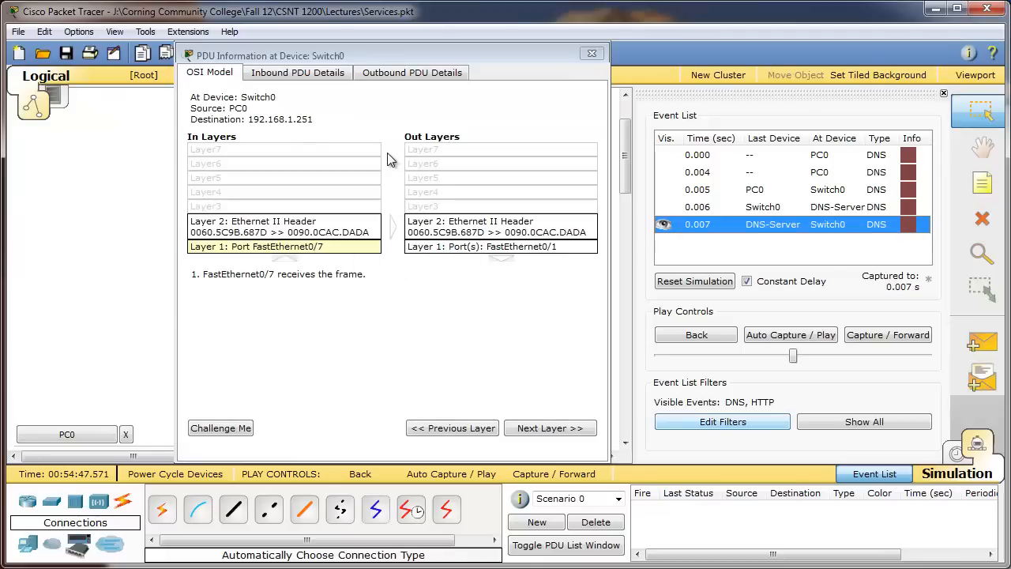
click(381, 77)
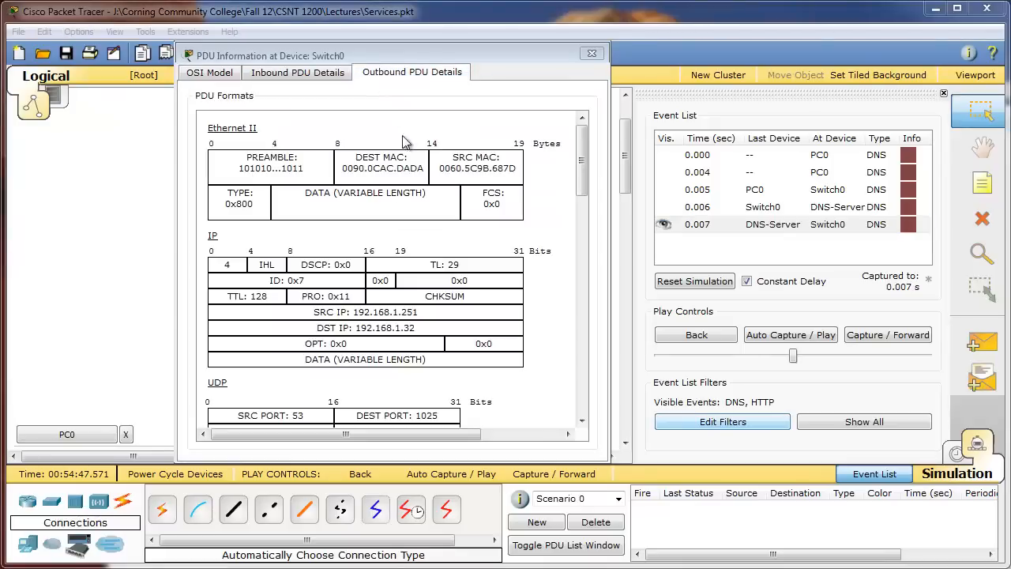
drag(579, 172, 591, 381)
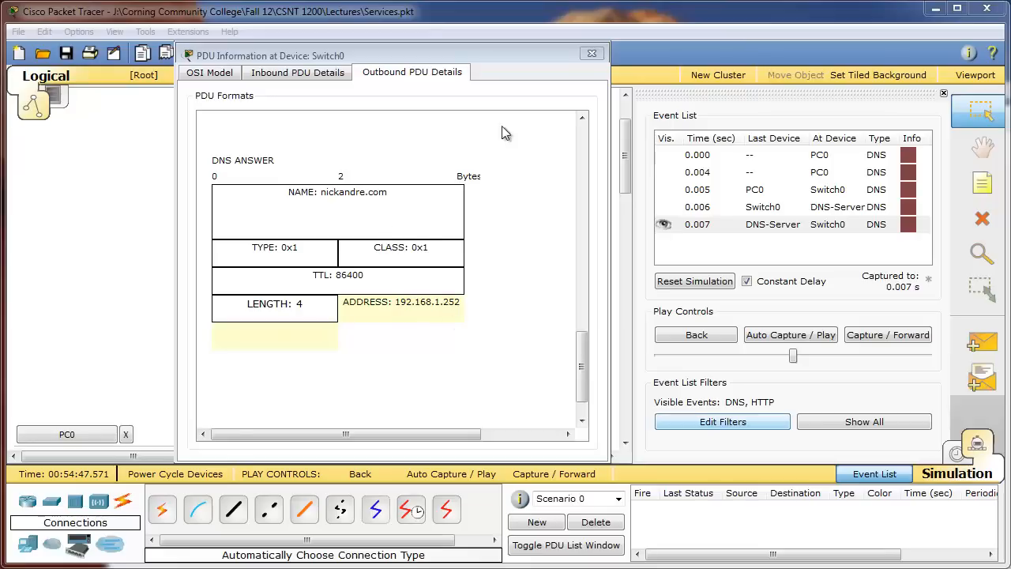
click(592, 54)
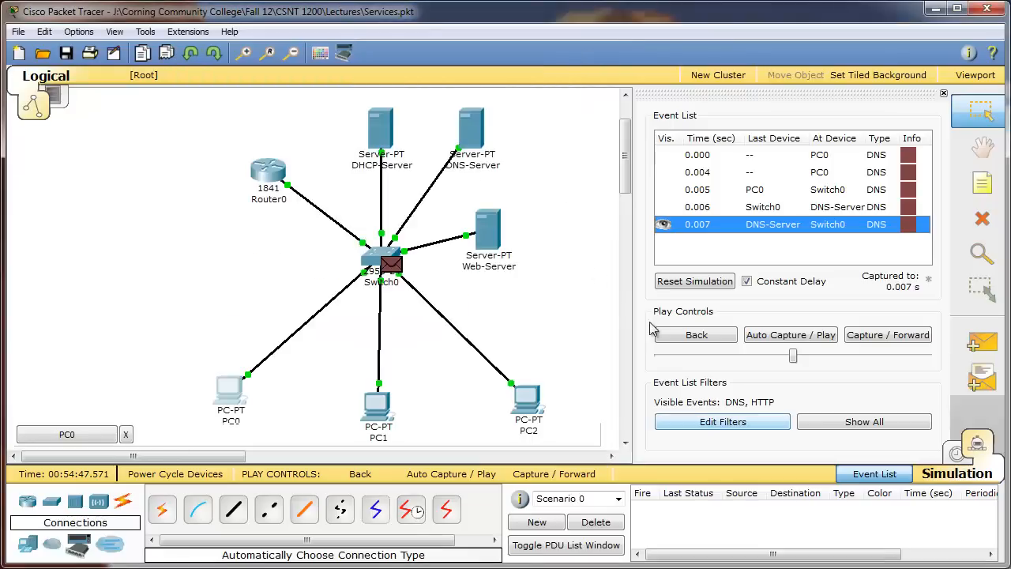
Step: Advance two events so the DNS reply reaches PC0, and examine the OSI layers of PC0's first HTTP event
click(554, 474)
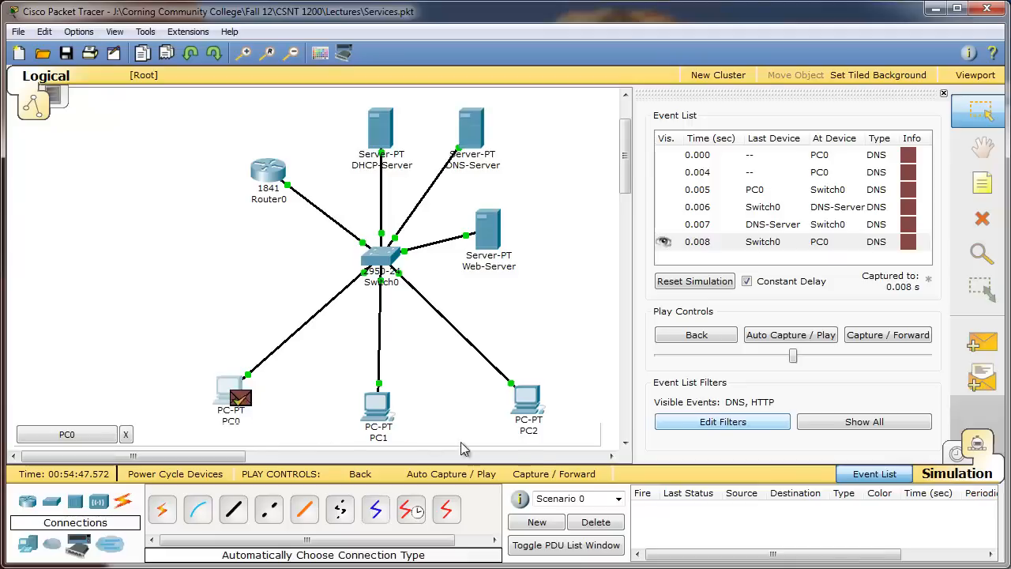
click(575, 481)
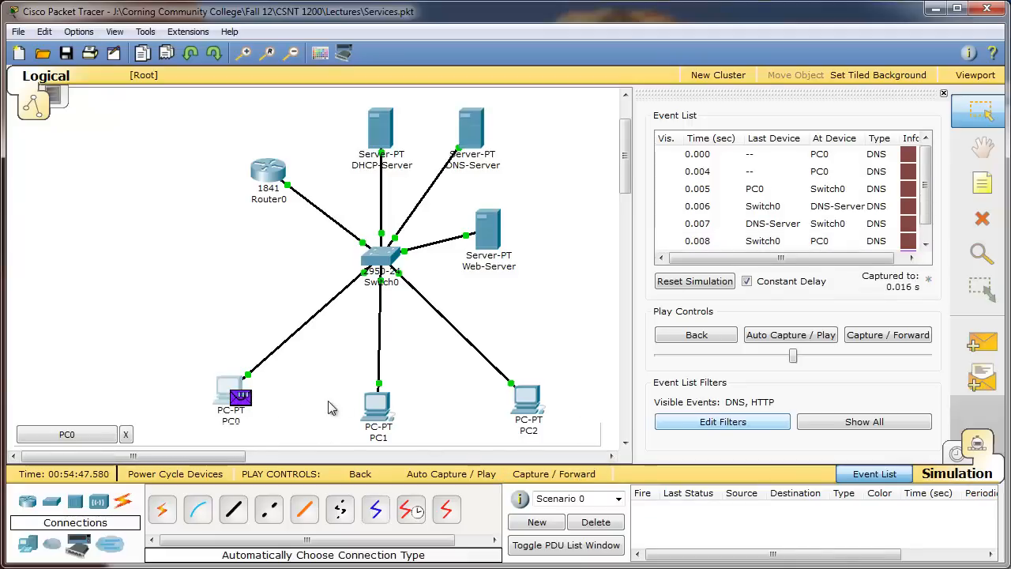
click(927, 245)
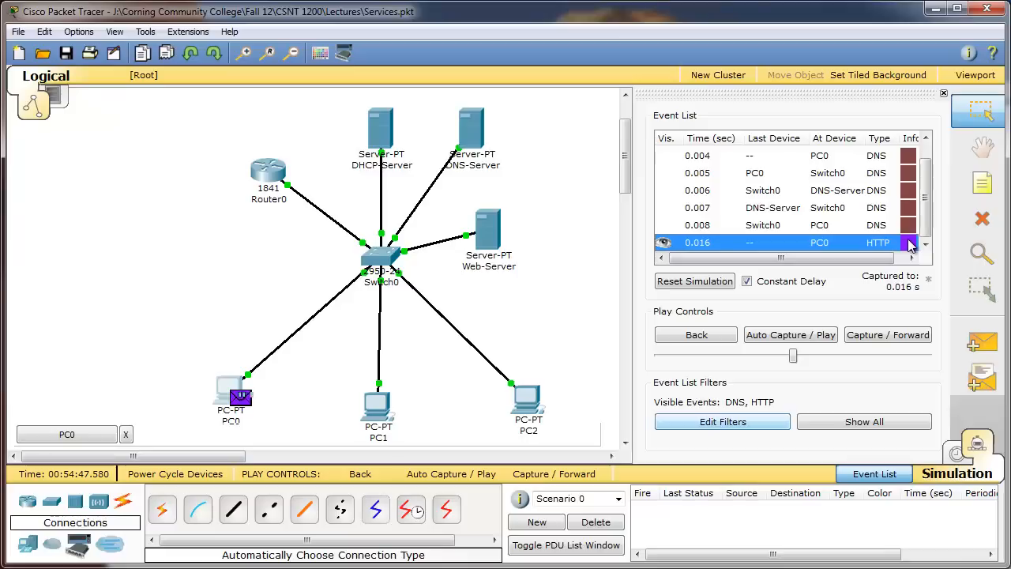
click(910, 245)
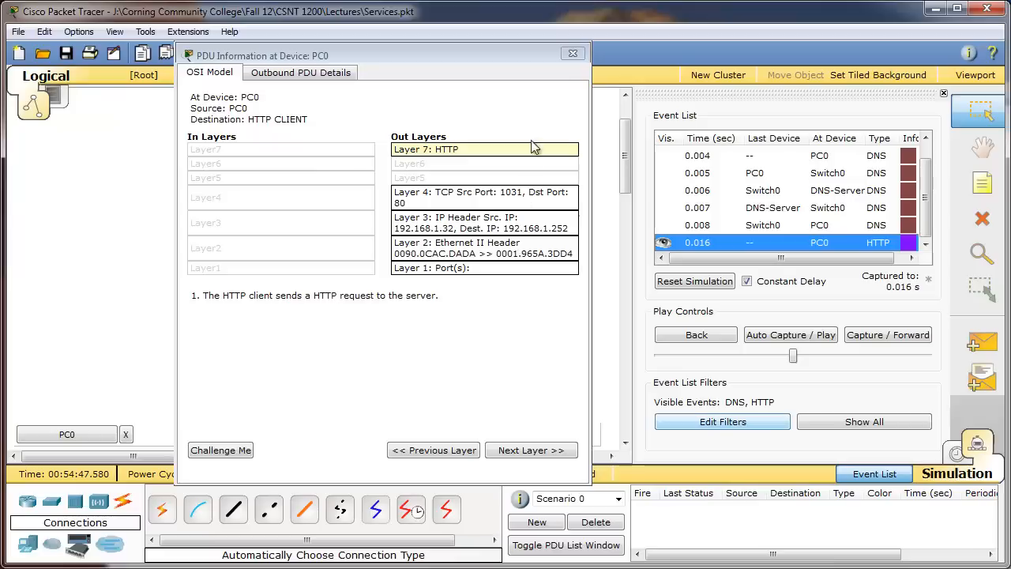
click(571, 55)
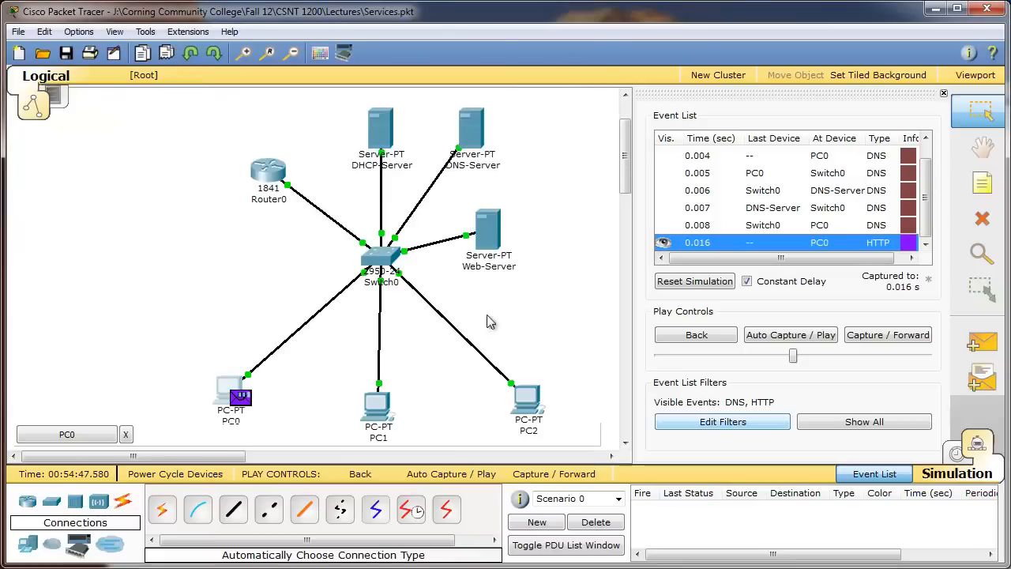
Step: Advance the simulation five events so the HTTP request travels from PC0 to Web-Server and the reply returns to PC0
click(543, 479)
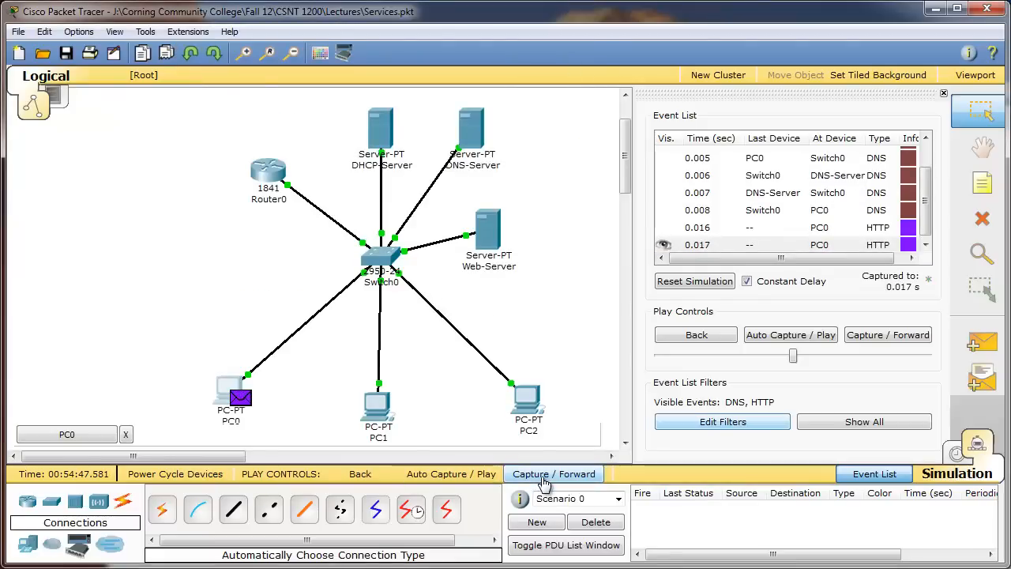
click(542, 480)
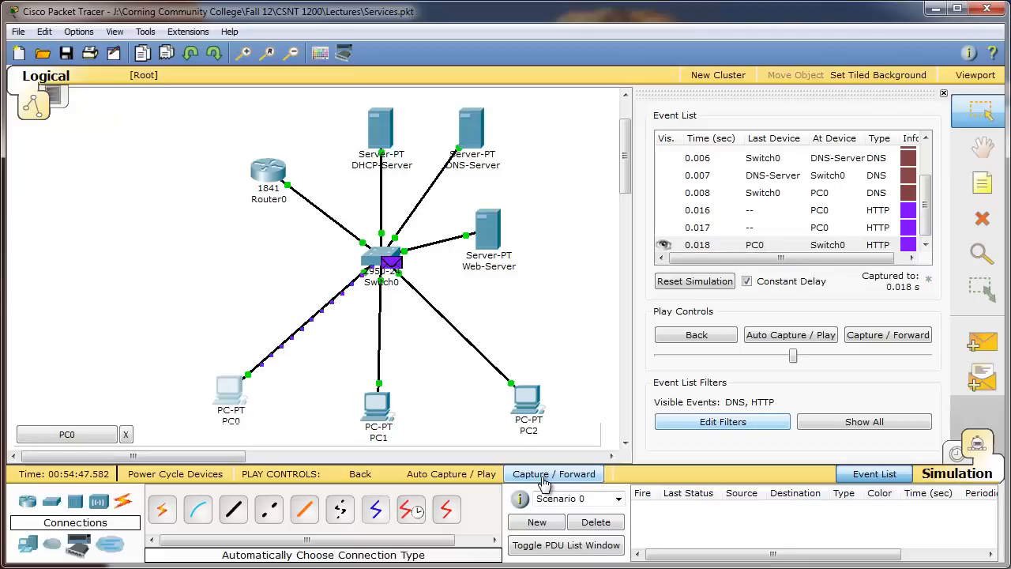
click(544, 480)
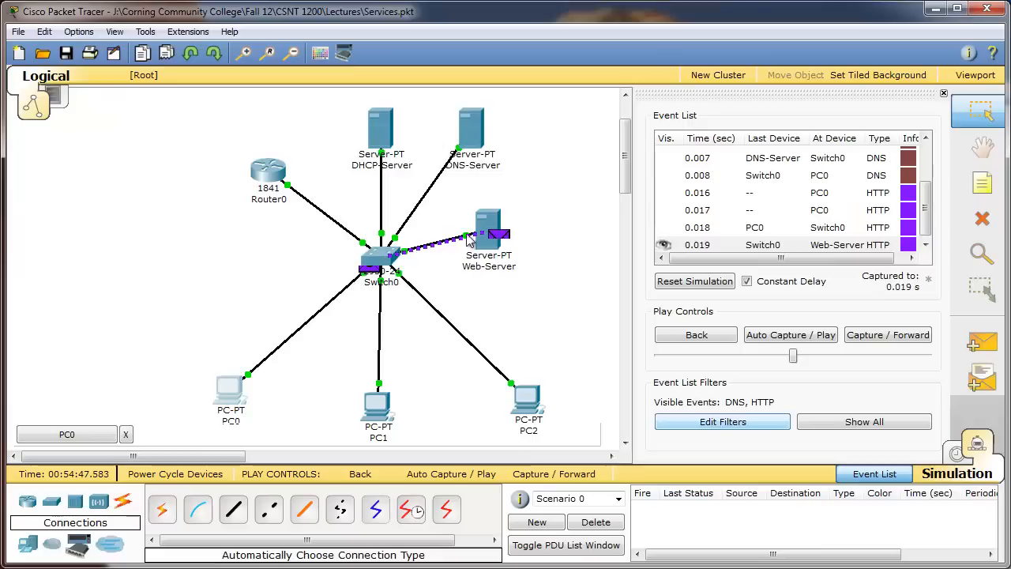
click(574, 478)
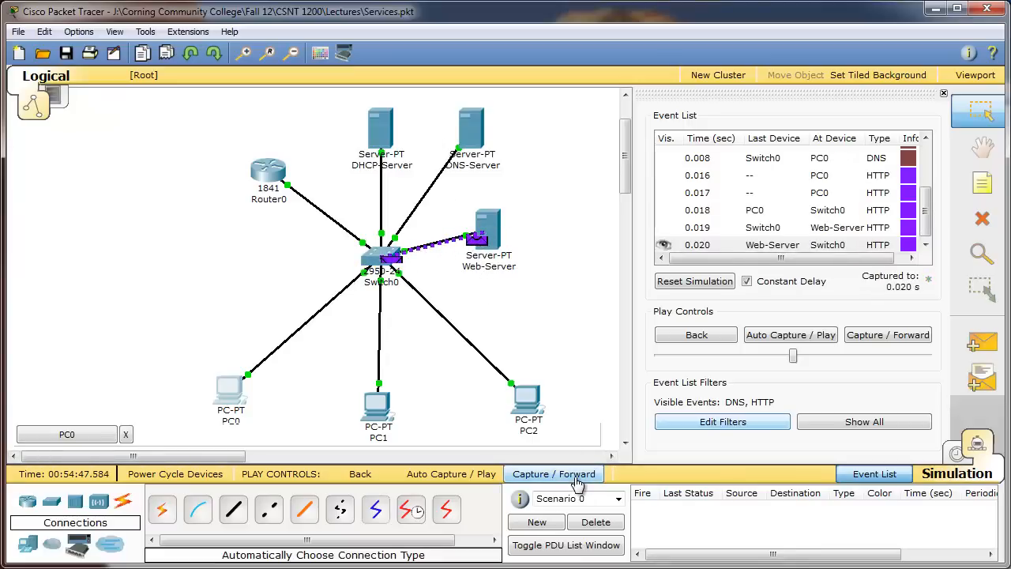
click(577, 480)
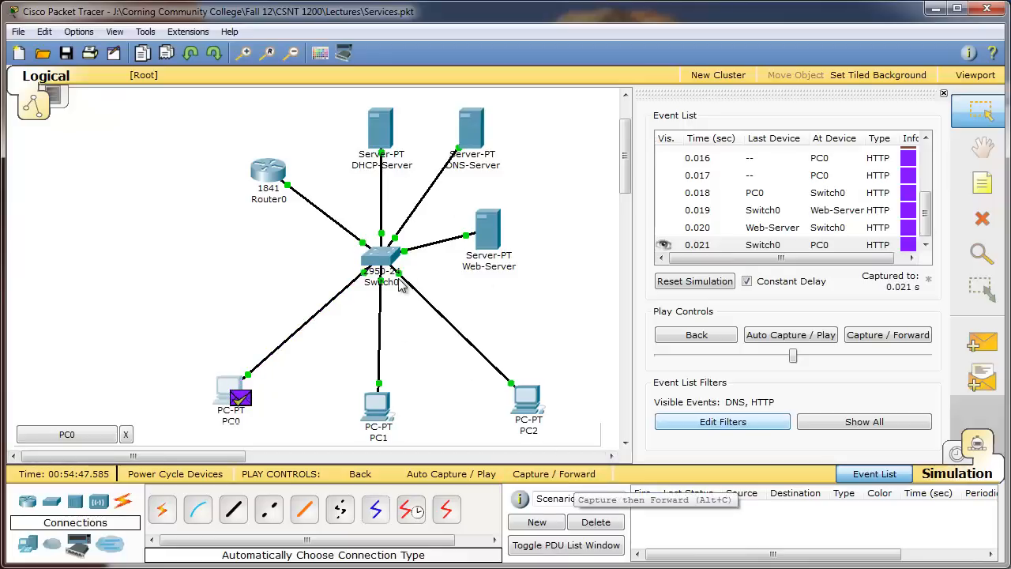
Step: Restore PC0's window to check the loaded web page, and close the web browser and PC0's window
mouse_move(478, 246)
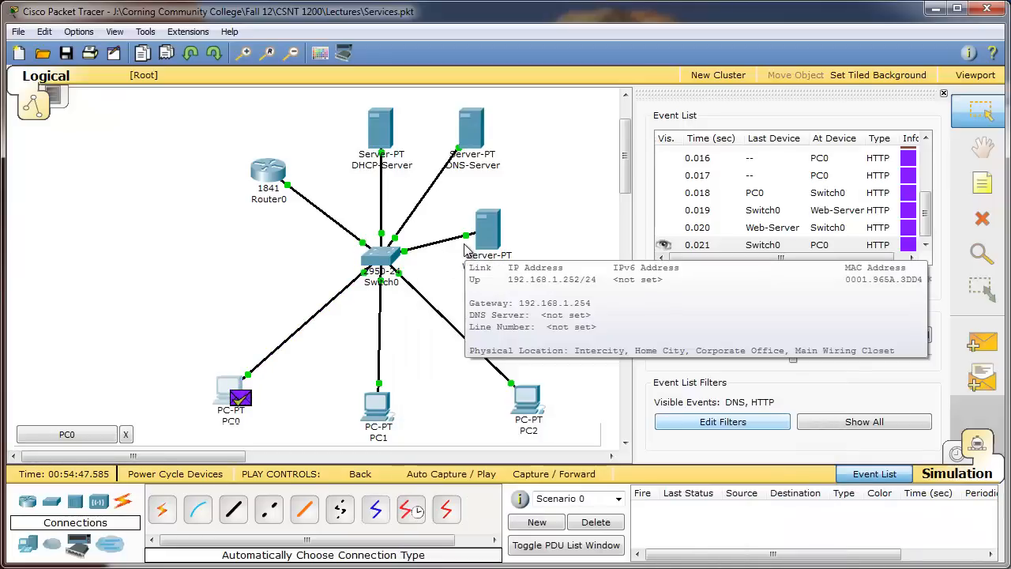
mouse_move(379, 263)
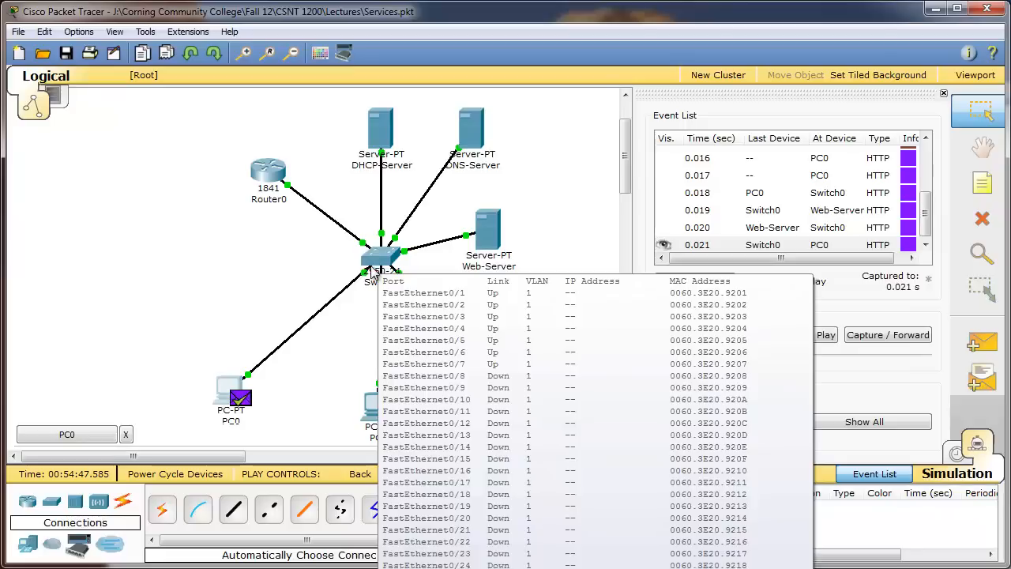
mouse_move(297, 202)
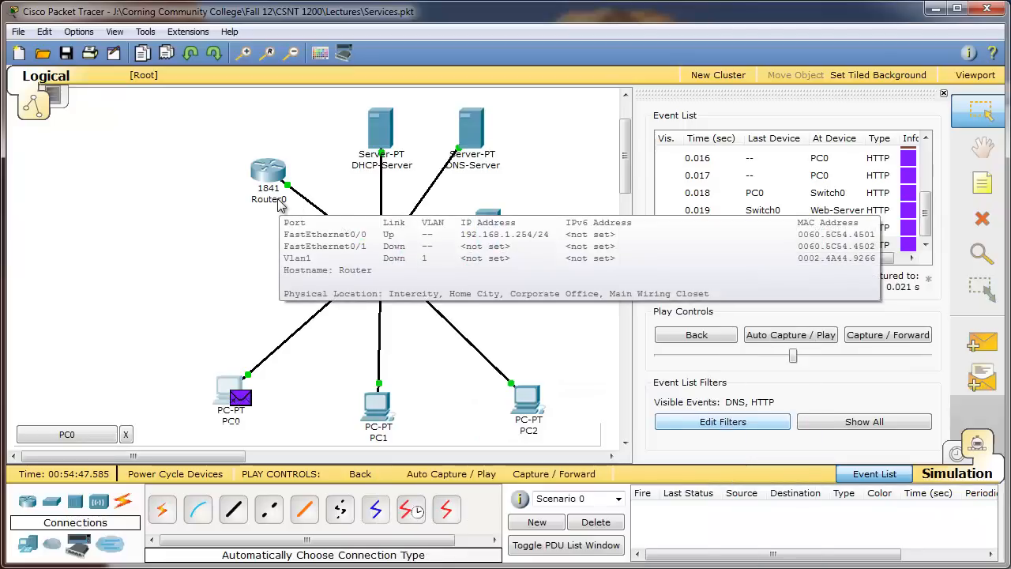
click(82, 435)
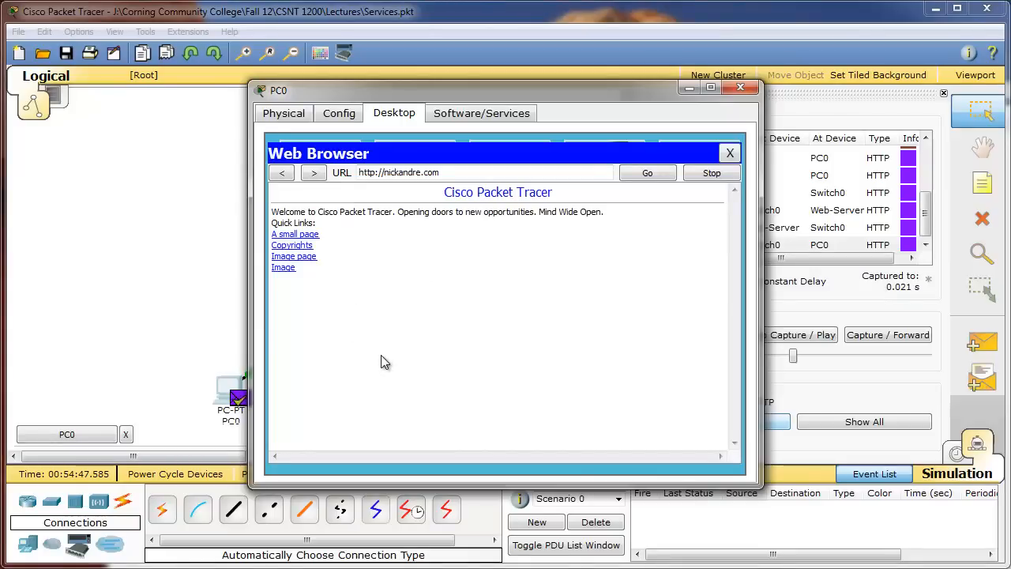
click(730, 154)
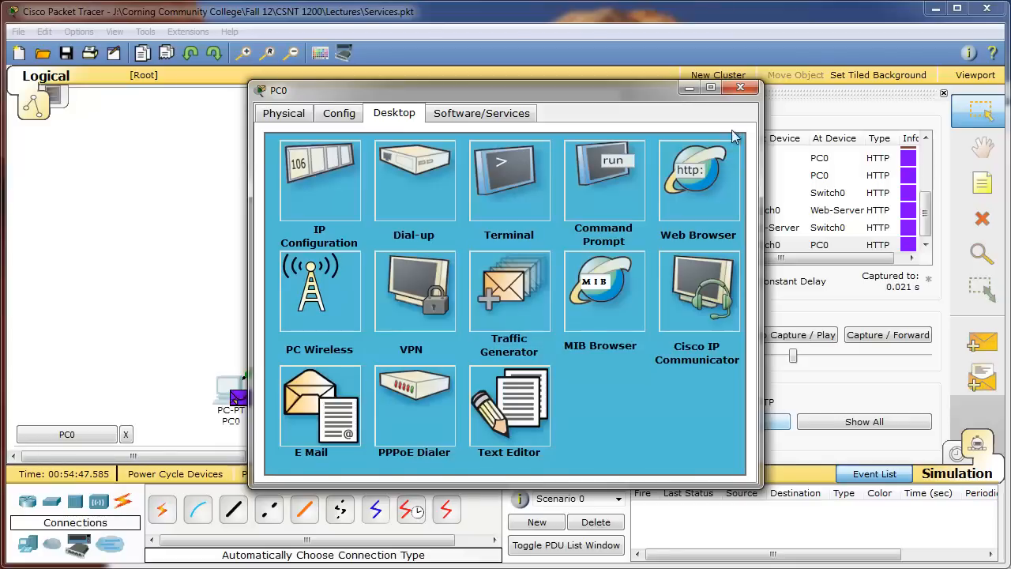
click(741, 87)
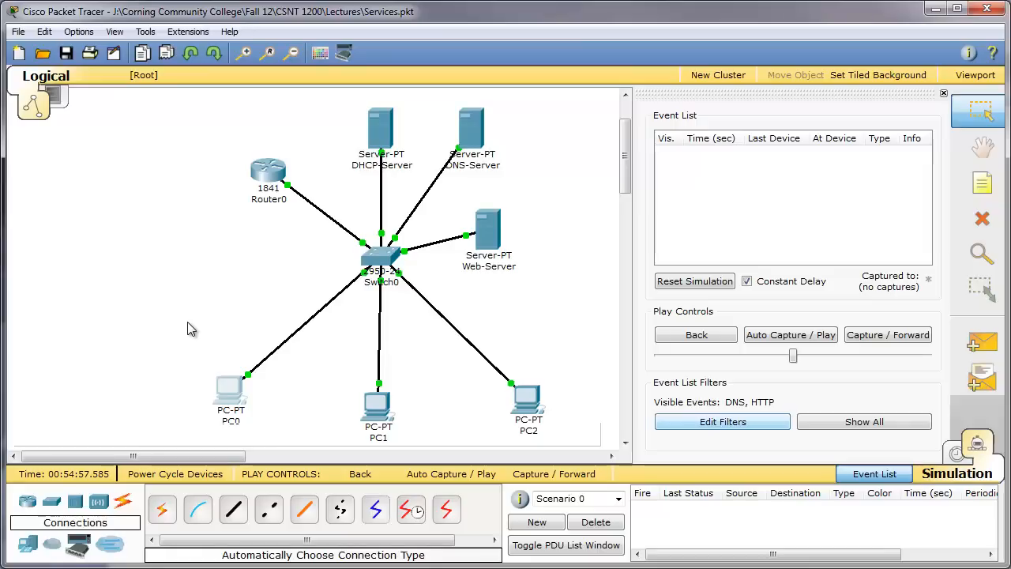
Step: Run nslookup for the site owner's .com domain name in PC0's command prompt
click(230, 391)
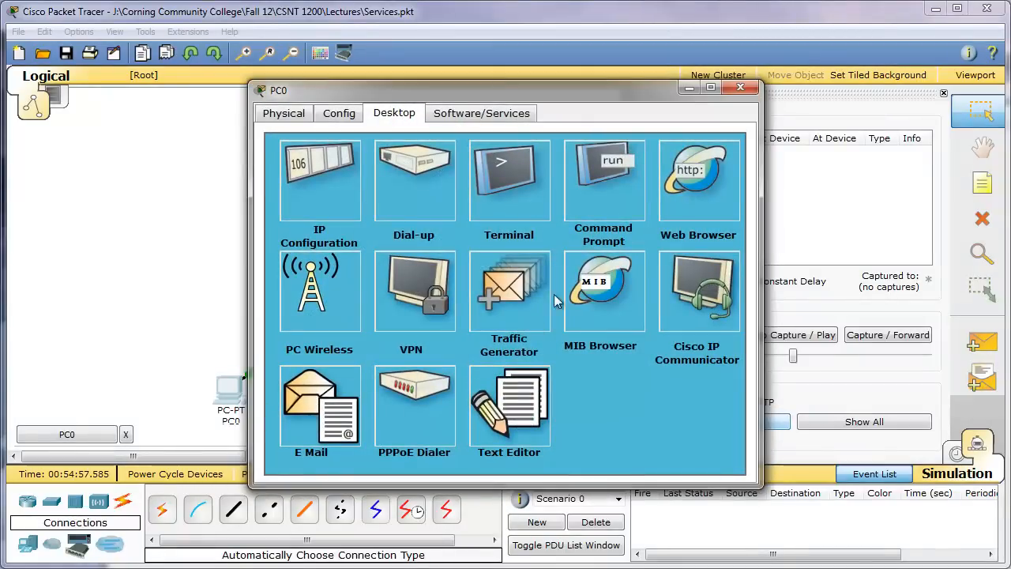
click(618, 196)
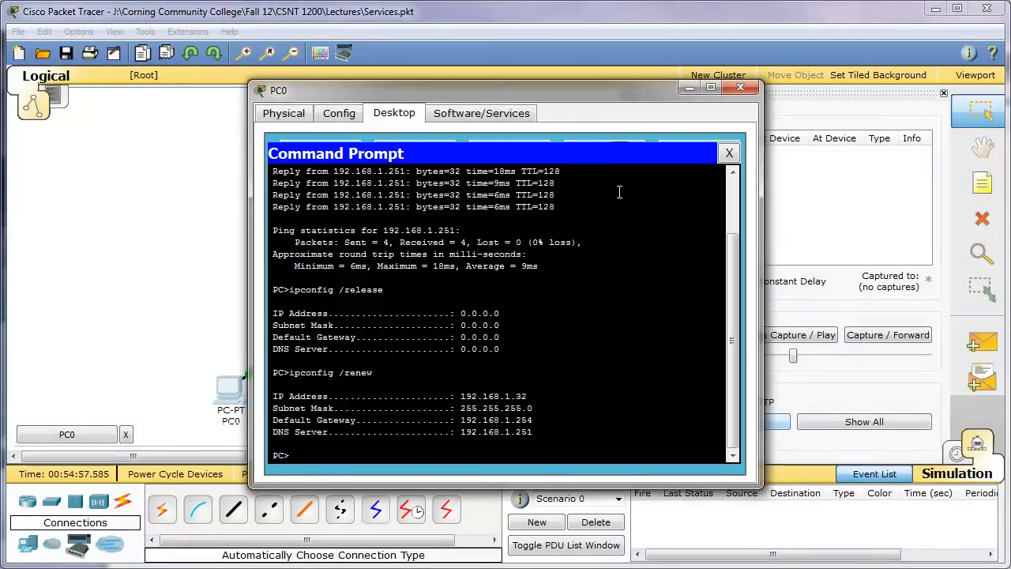
text(nslookup)
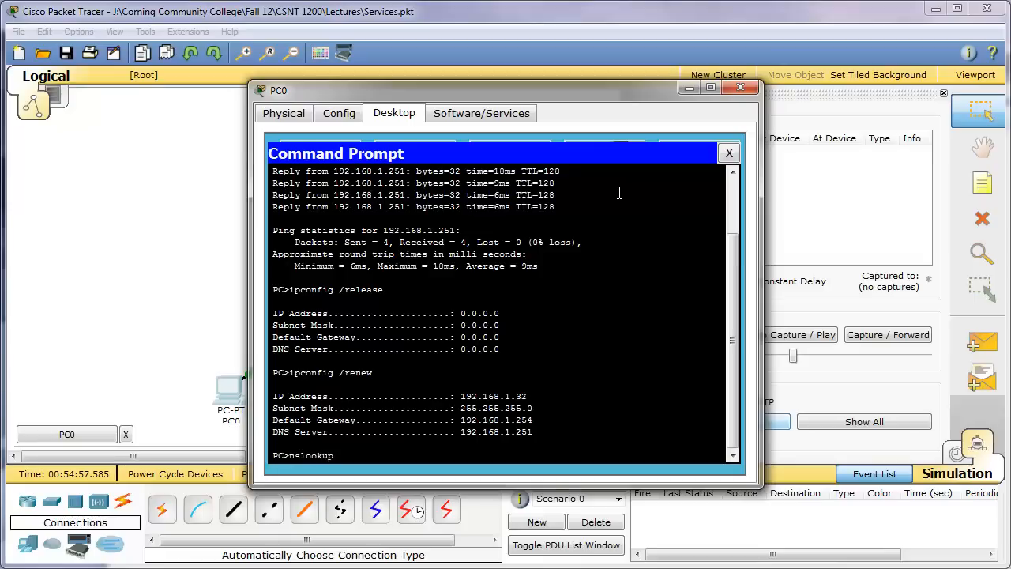
text( nickandre.com)
key(Return)
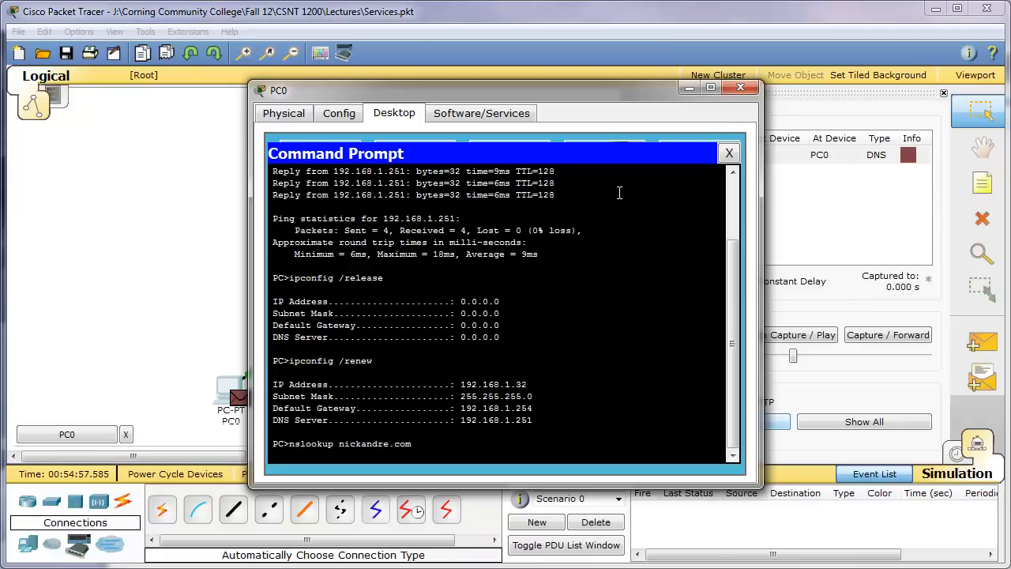
Step: Switch to Realtime mode, review the nslookup answer in PC0's command prompt, and close the prompt and PC0's window
click(826, 232)
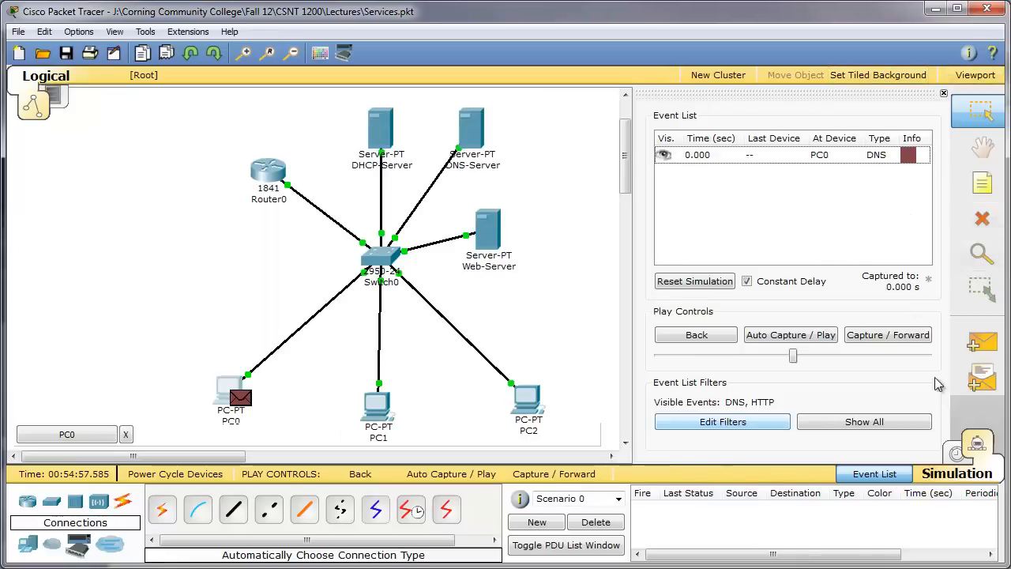
click(958, 460)
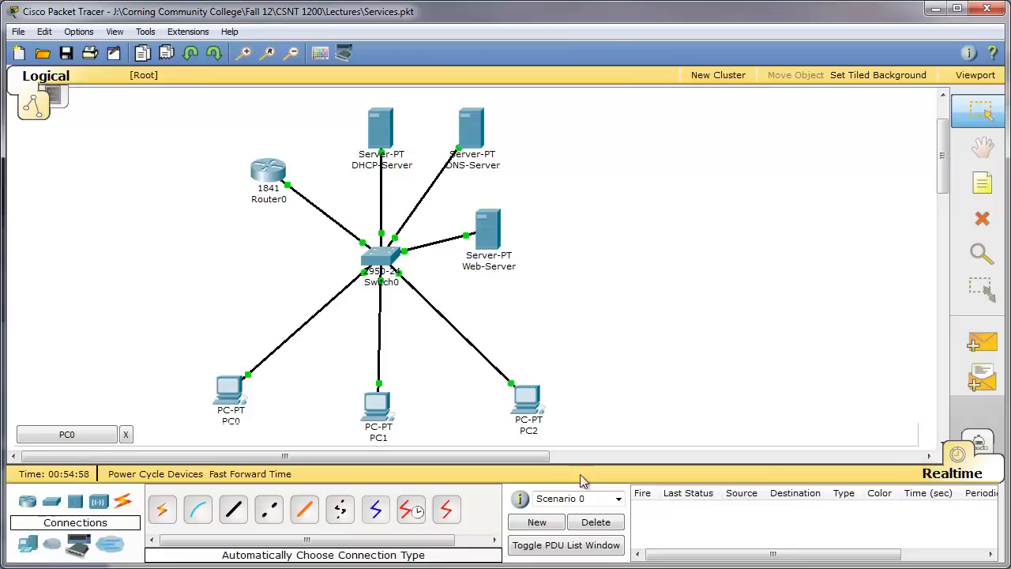
click(62, 437)
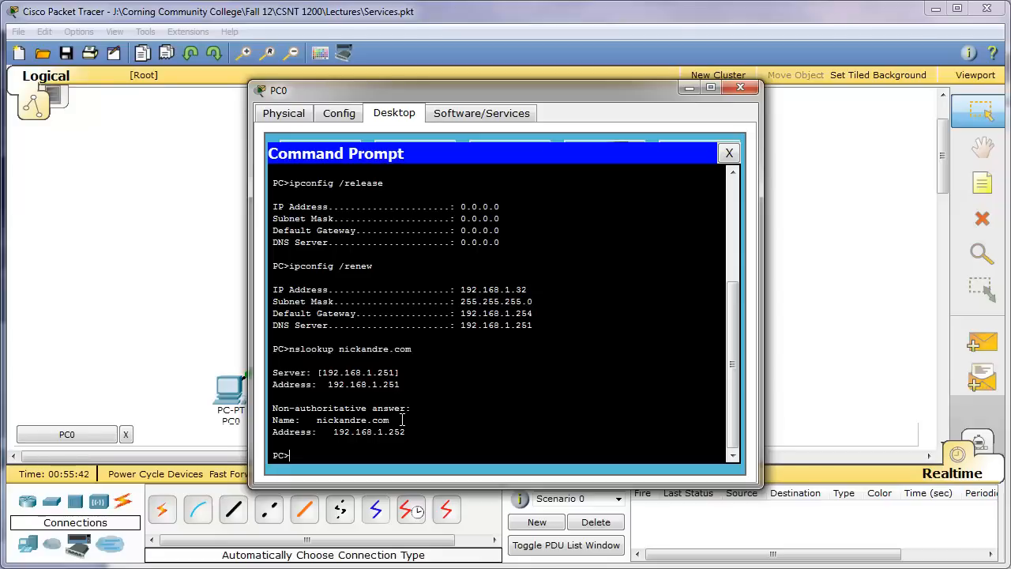
click(729, 152)
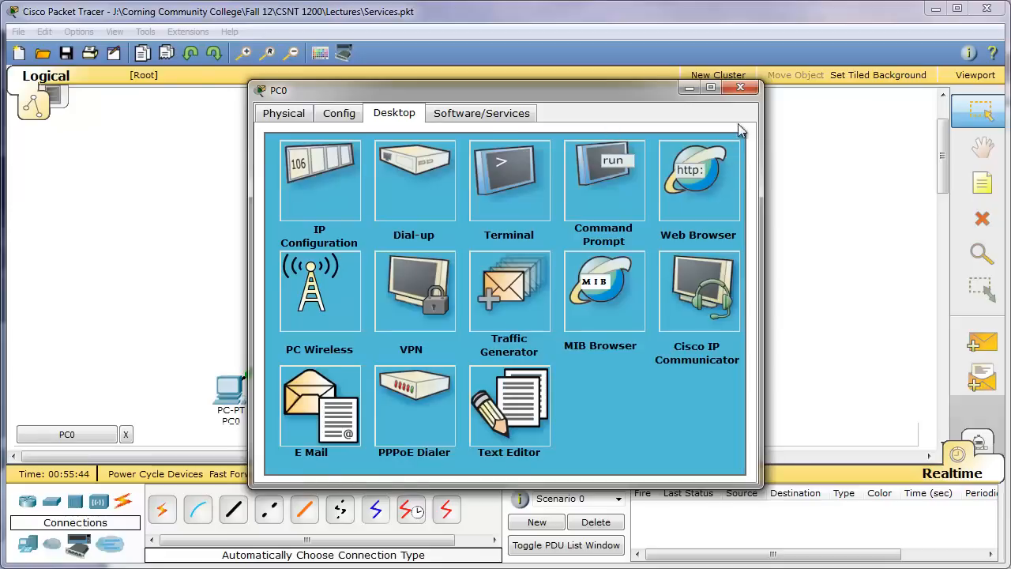
click(740, 87)
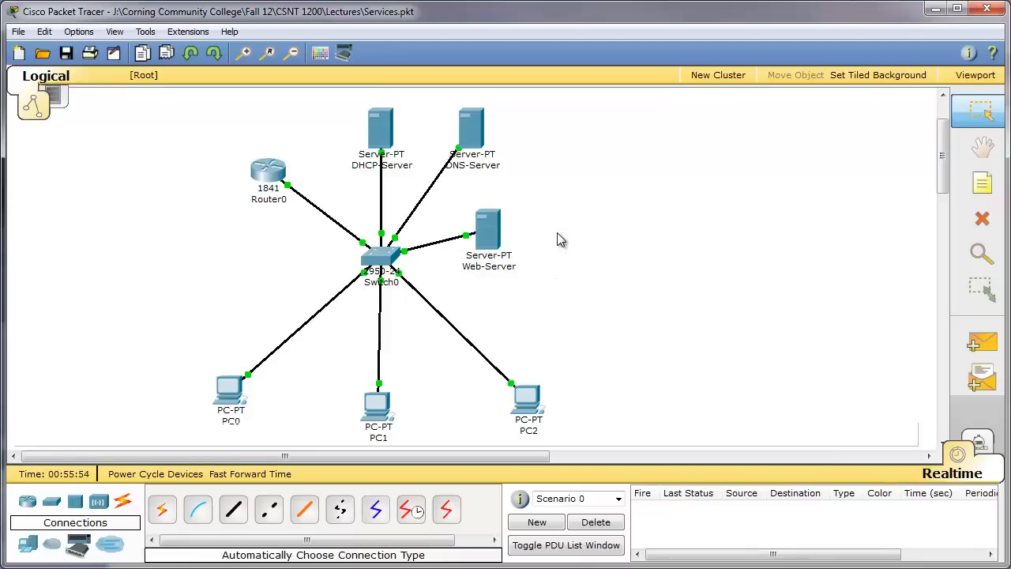
mouse_move(519, 268)
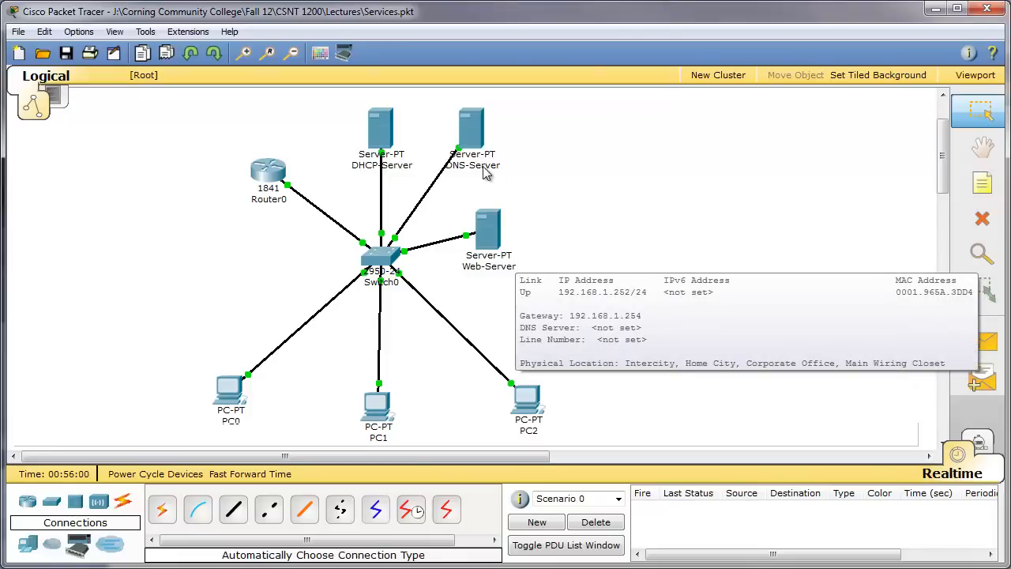
mouse_move(476, 172)
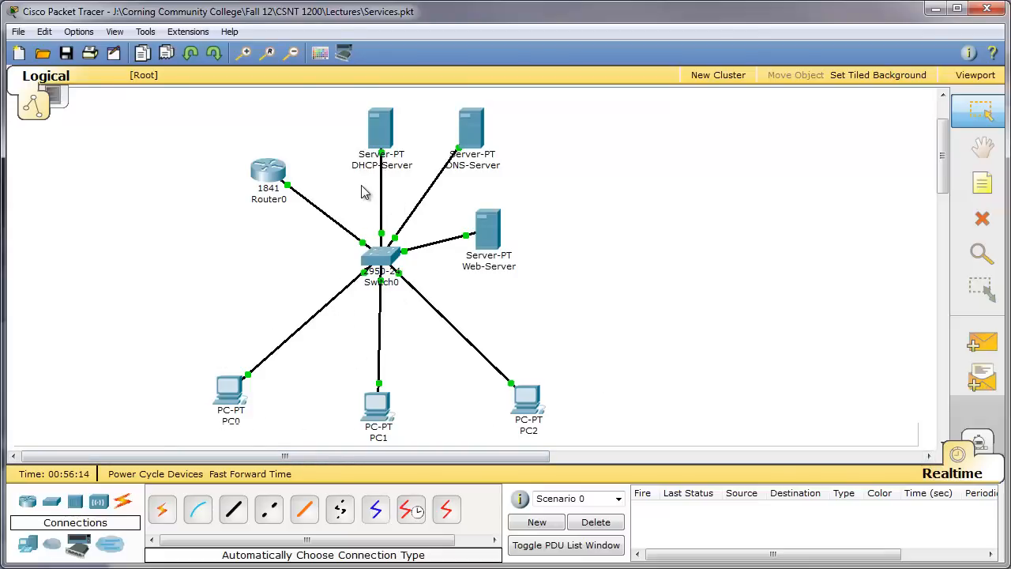
mouse_move(490, 157)
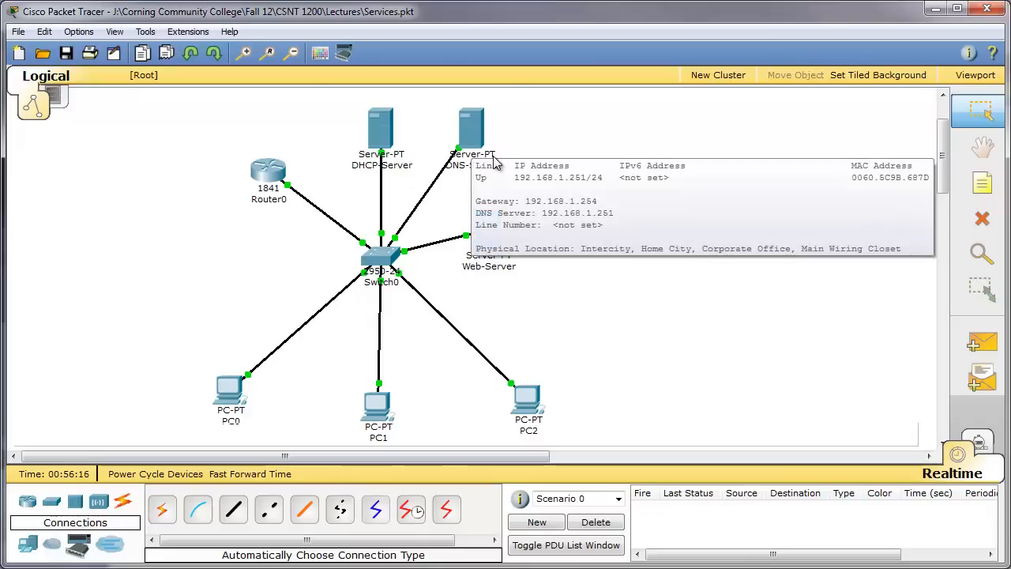
mouse_move(257, 180)
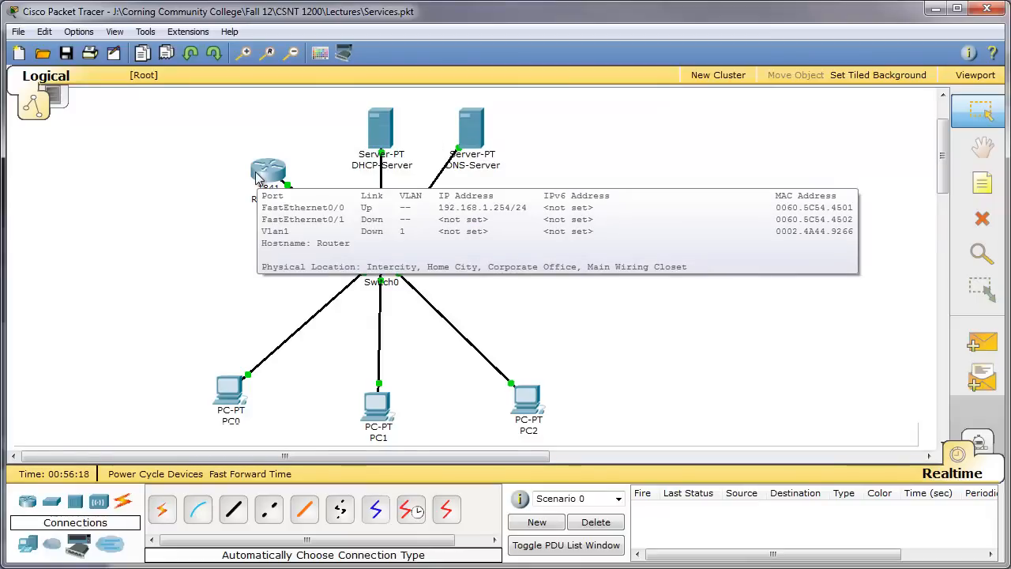